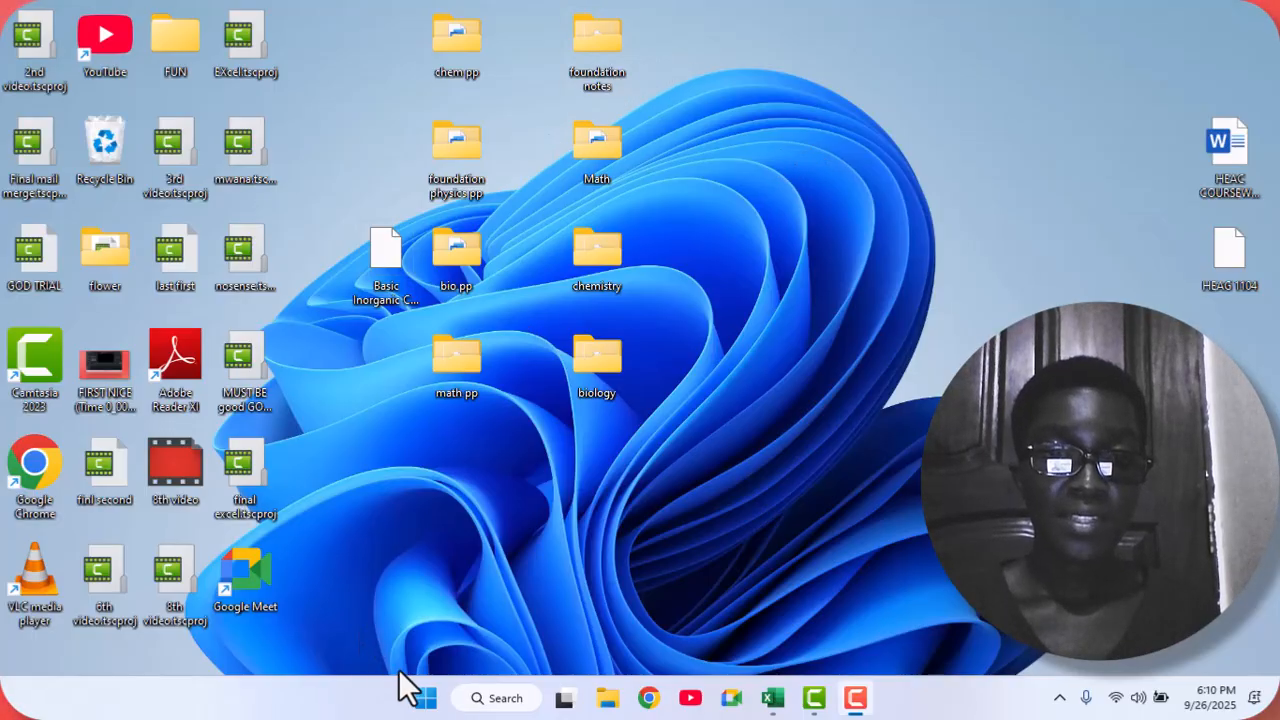
# - Find and launch Excel from the Windows search and maximize its window
pyautogui.click(425, 700)
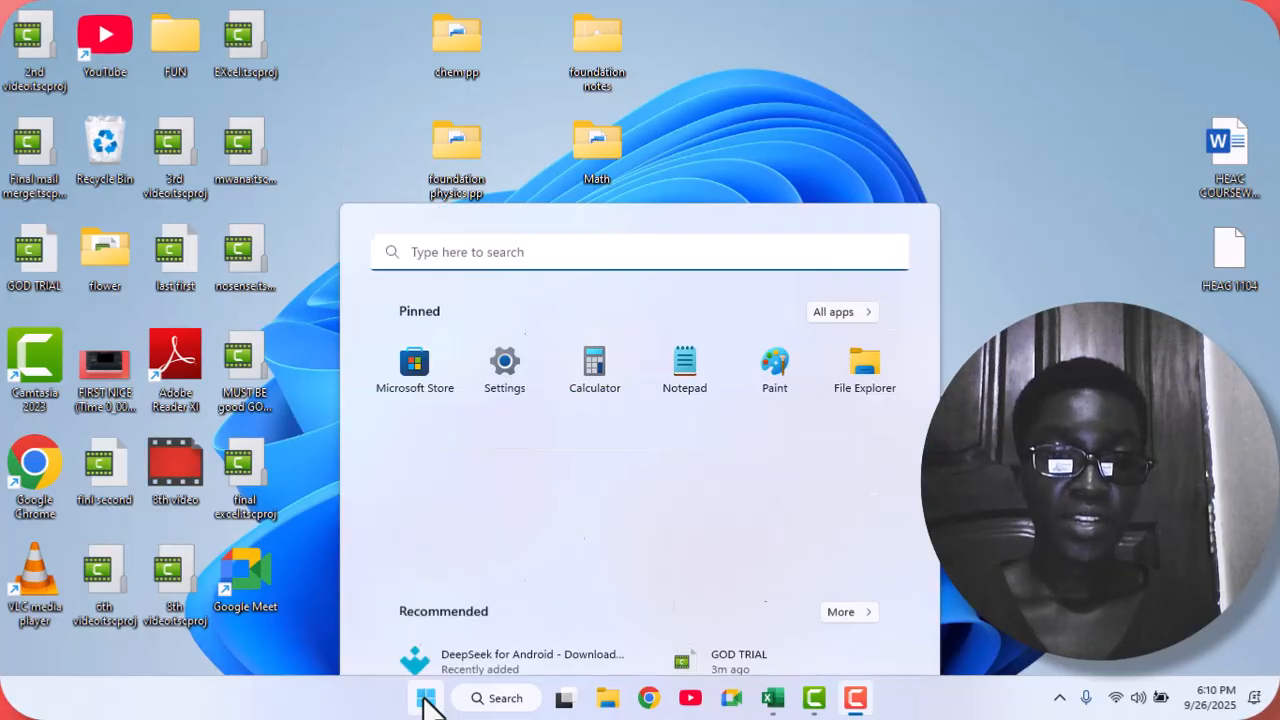
pyautogui.click(442, 80)
pyautogui.write('EX')
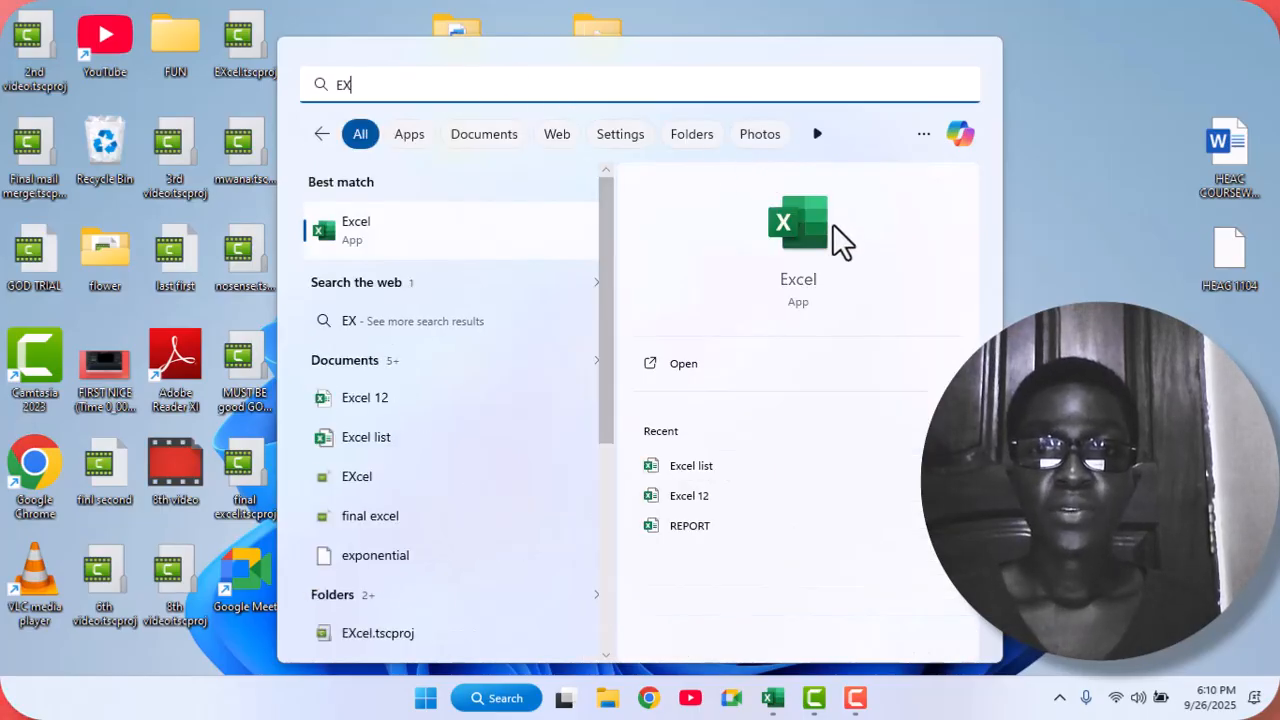
pyautogui.click(832, 223)
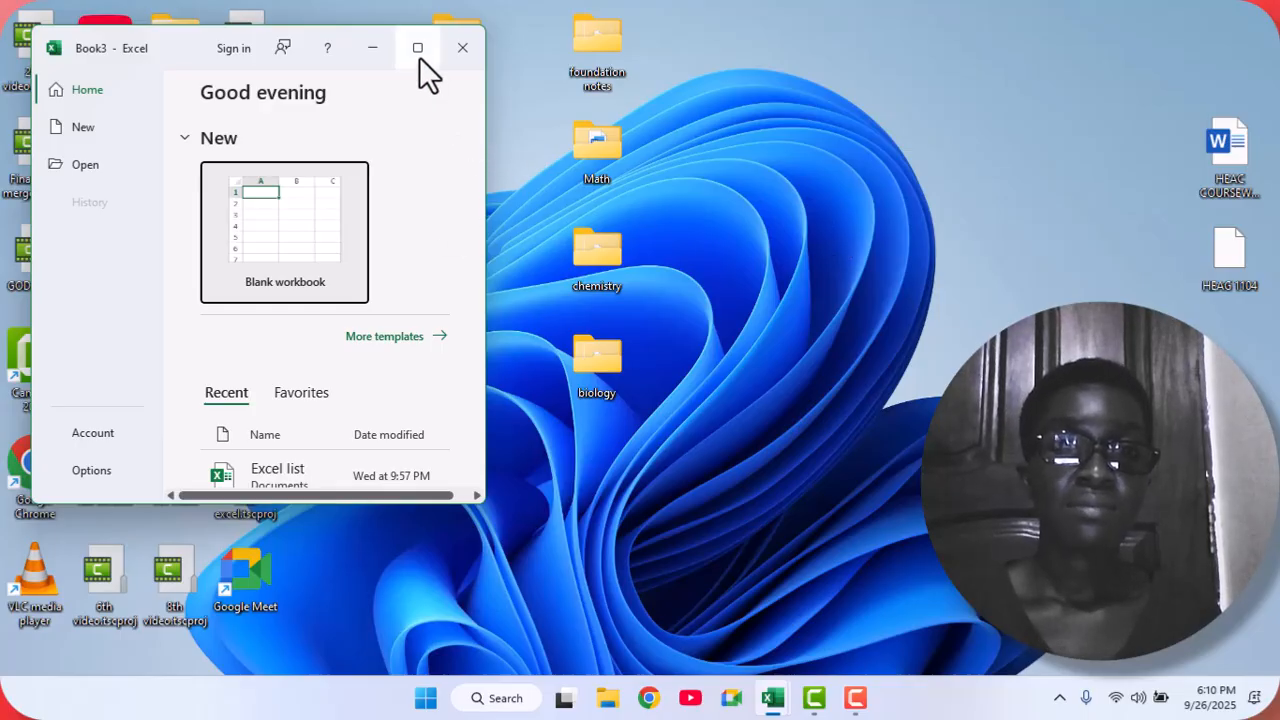
pyautogui.moveTo(419, 57)
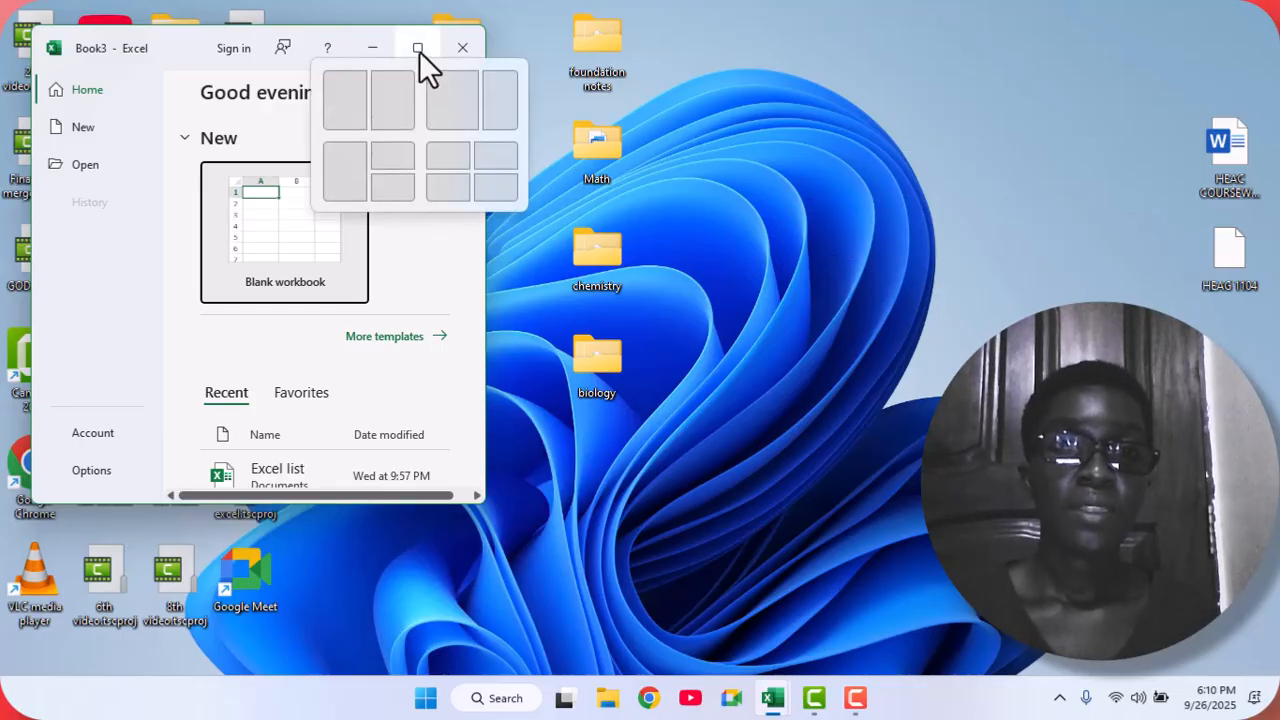
pyautogui.click(419, 51)
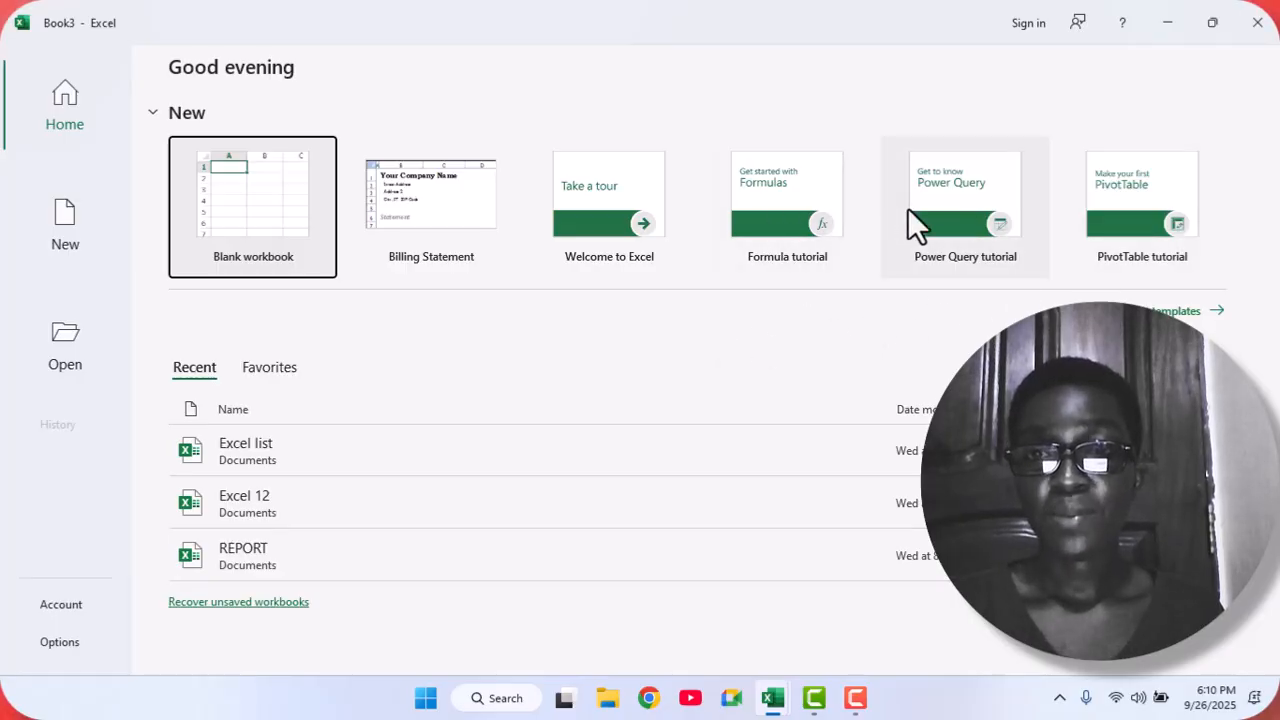
# - Look over the full workbook template gallery and start a blank workbook from the home page
pyautogui.click(1213, 313)
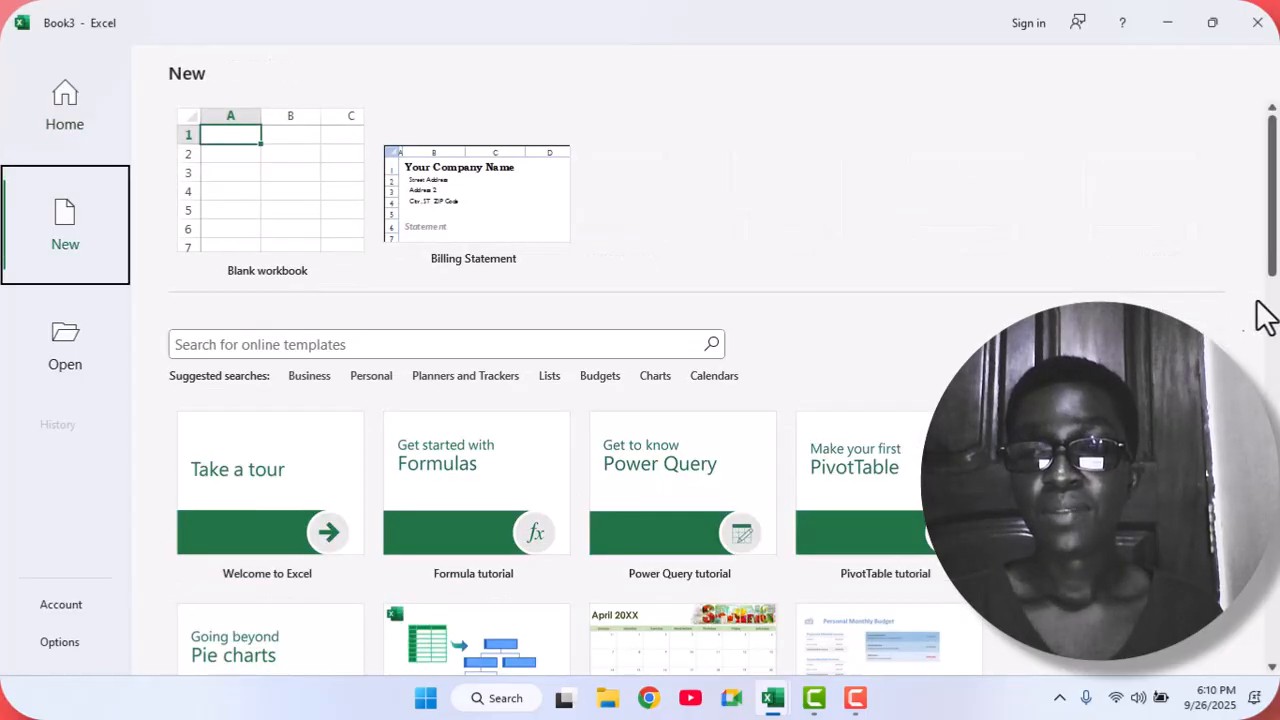
pyautogui.moveTo(1271, 277); pyautogui.dragTo(1275, 240)
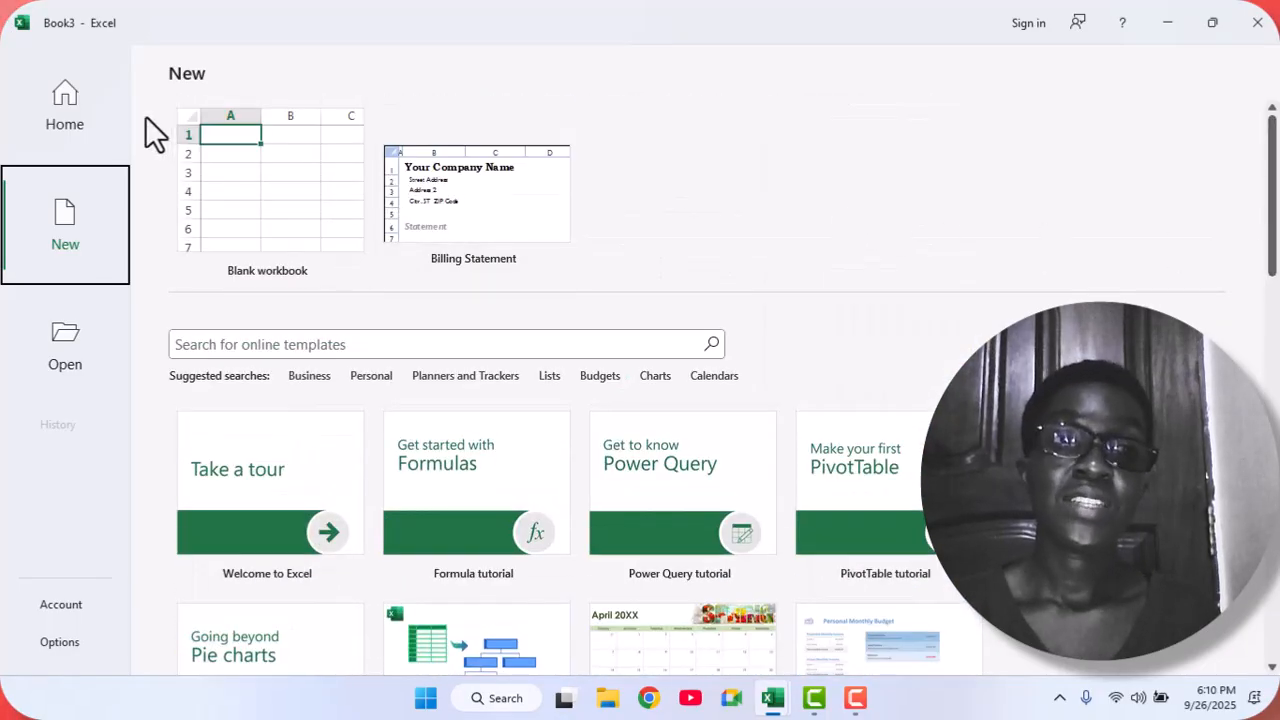
pyautogui.click(95, 112)
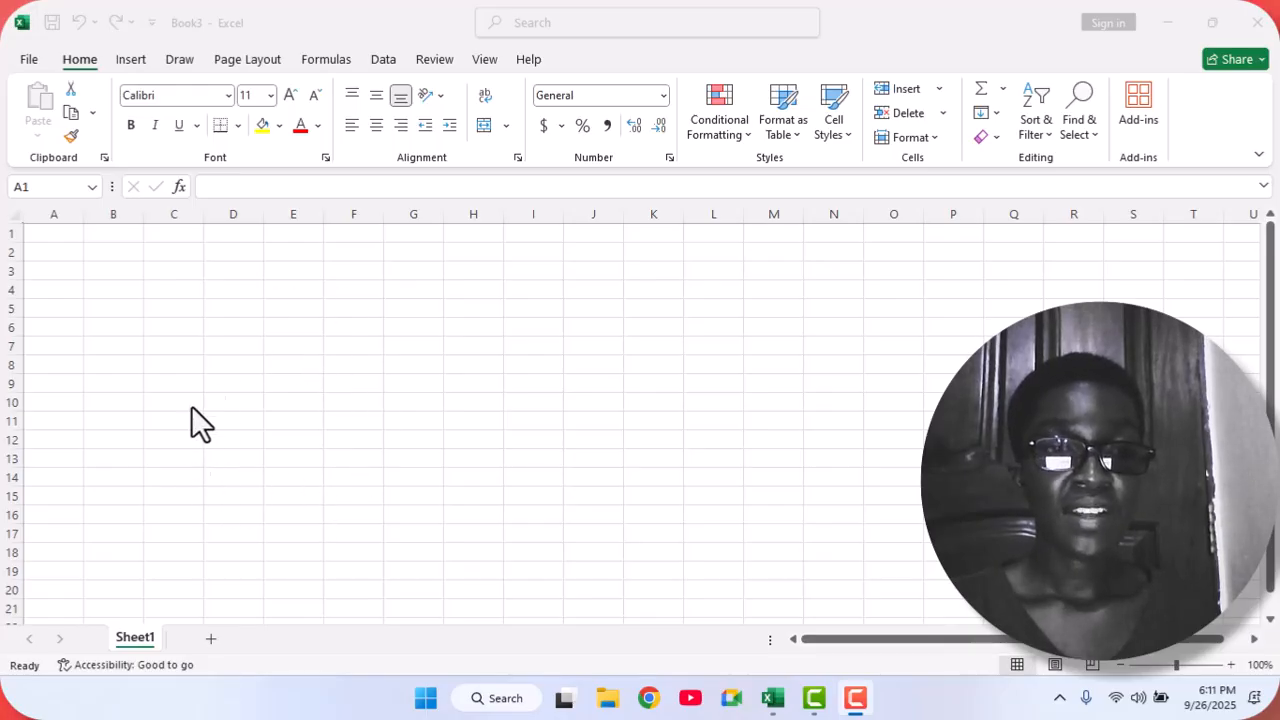
# - Demonstrate the parts of Sheet1 by selecting row 13, column K and cell L5
pyautogui.click(134, 648)
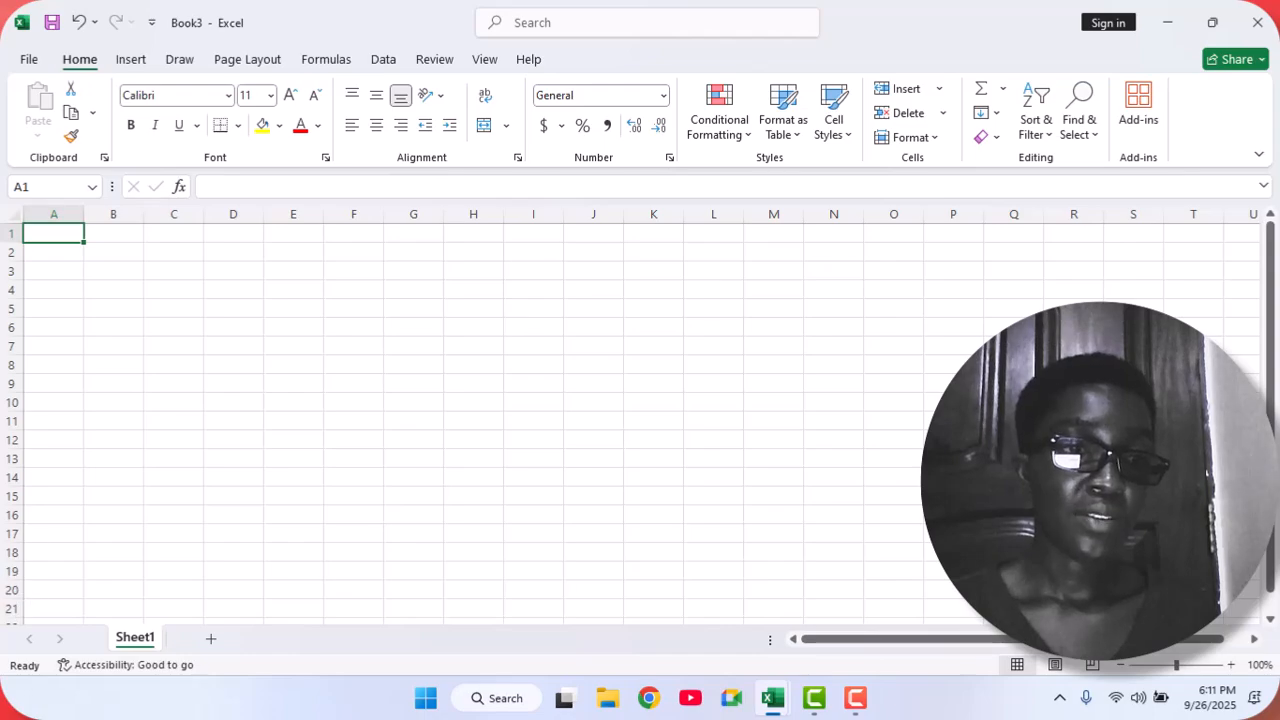
pyautogui.click(8, 458)
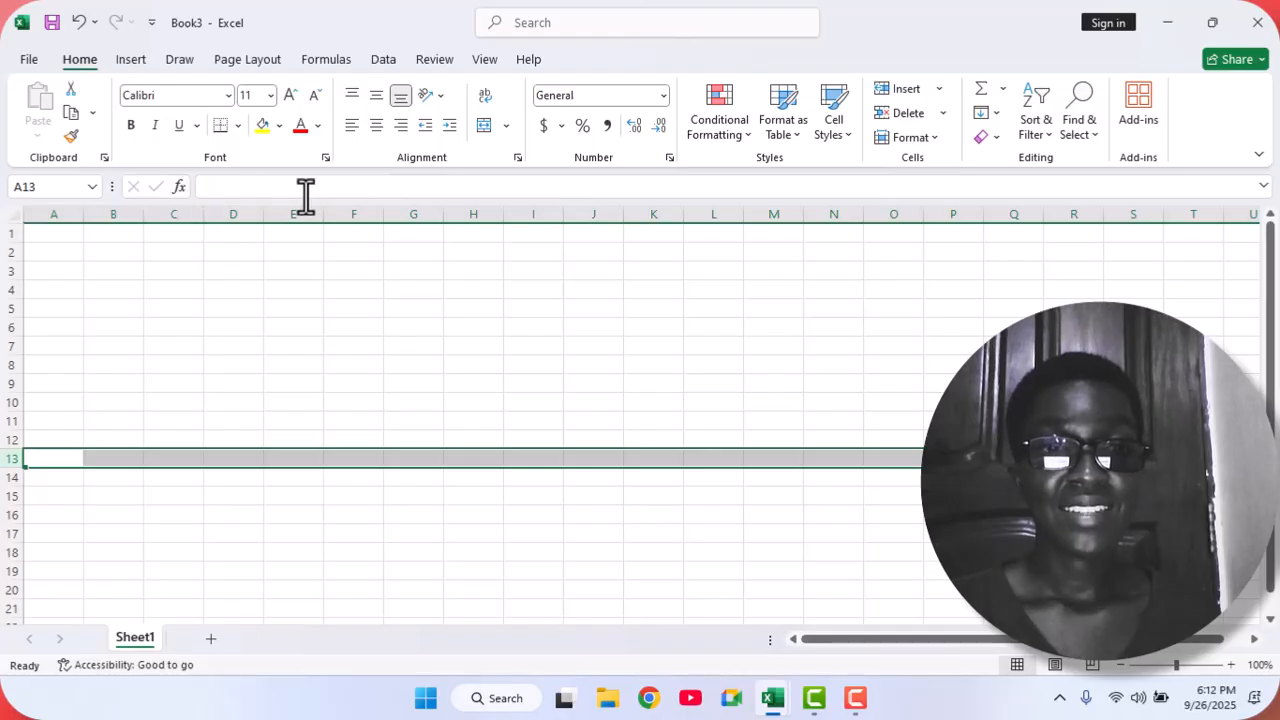
pyautogui.click(669, 206)
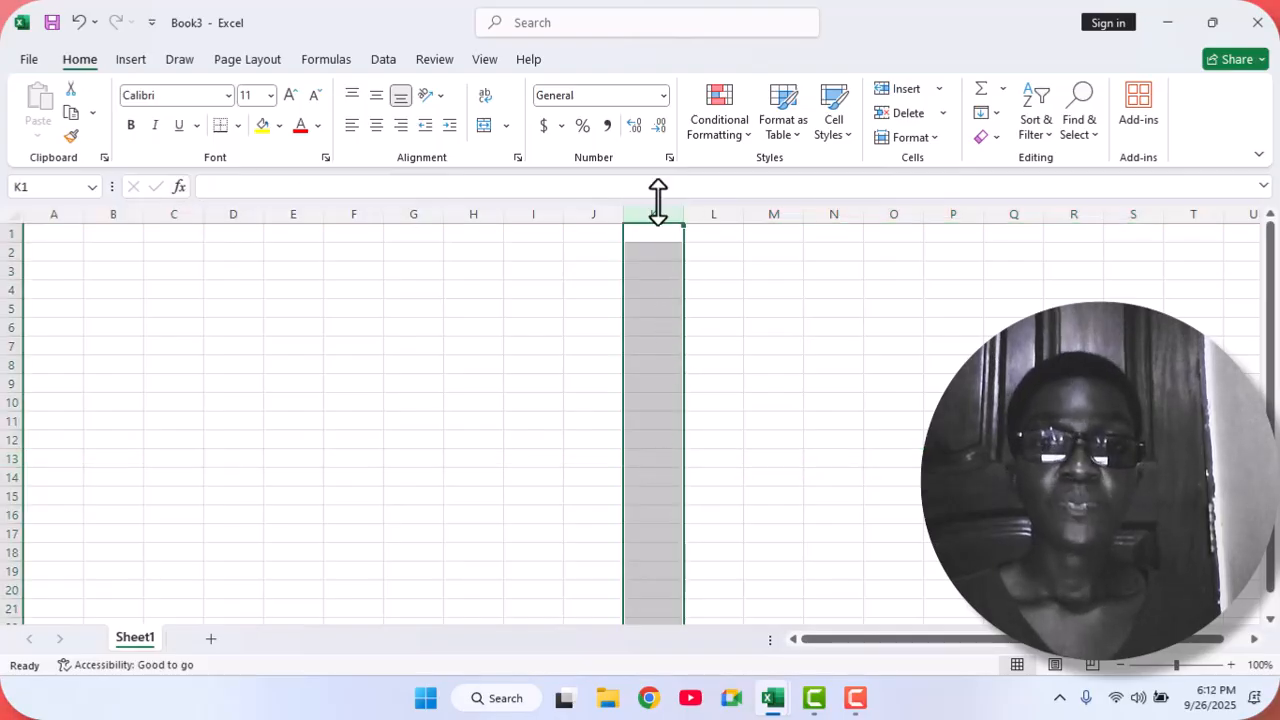
pyautogui.click(722, 311)
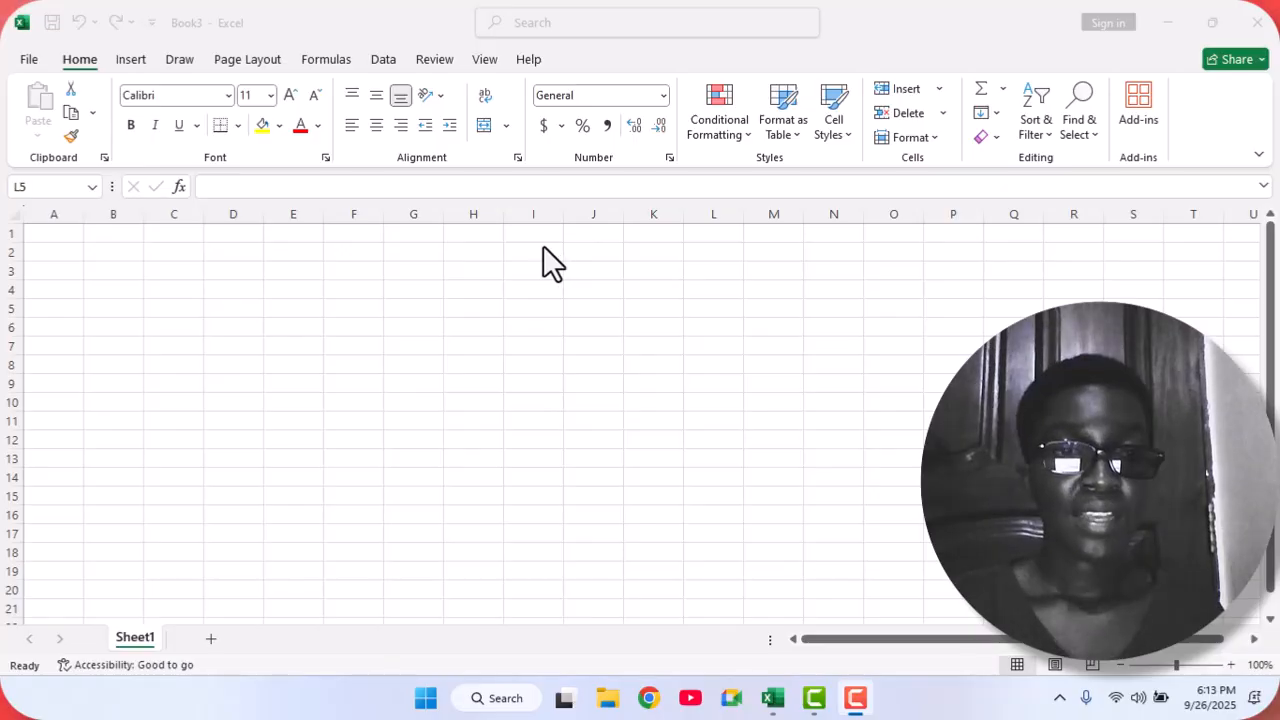
# - Enter the heading MONTHS in A1 and autofill the months January to December down A2:A13
pyautogui.click(55, 231)
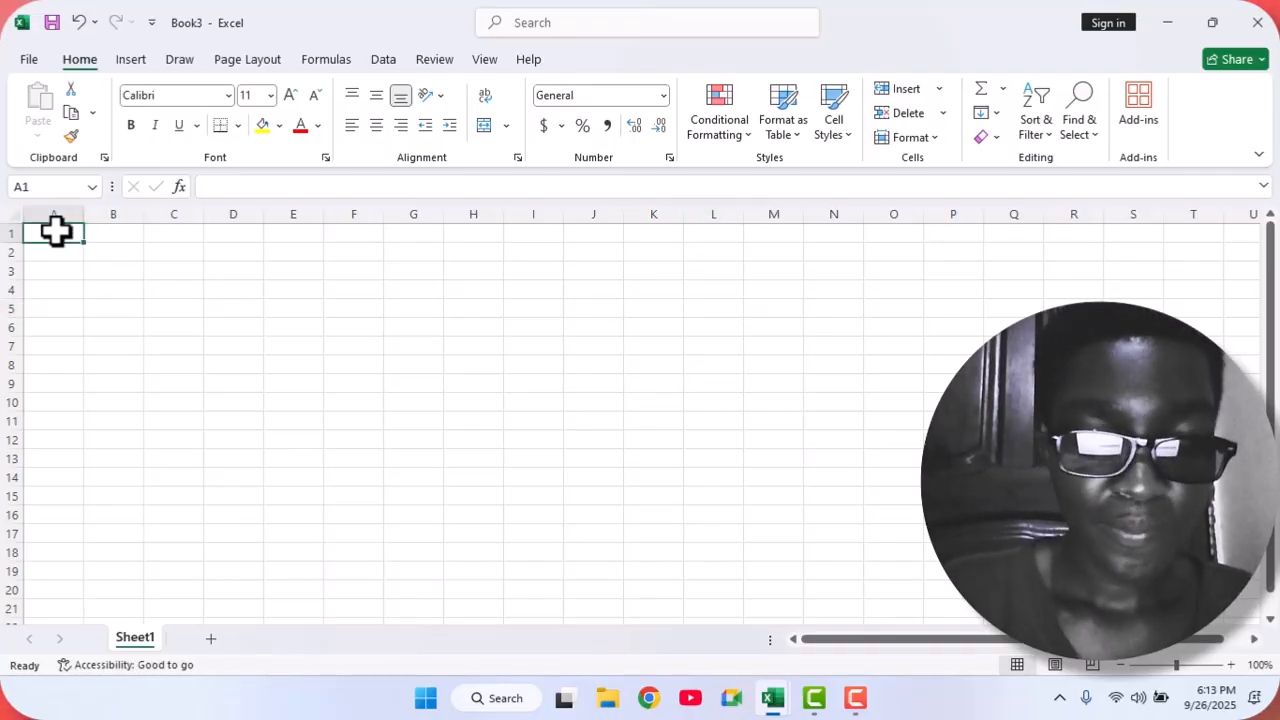
pyautogui.write('MONTHS')
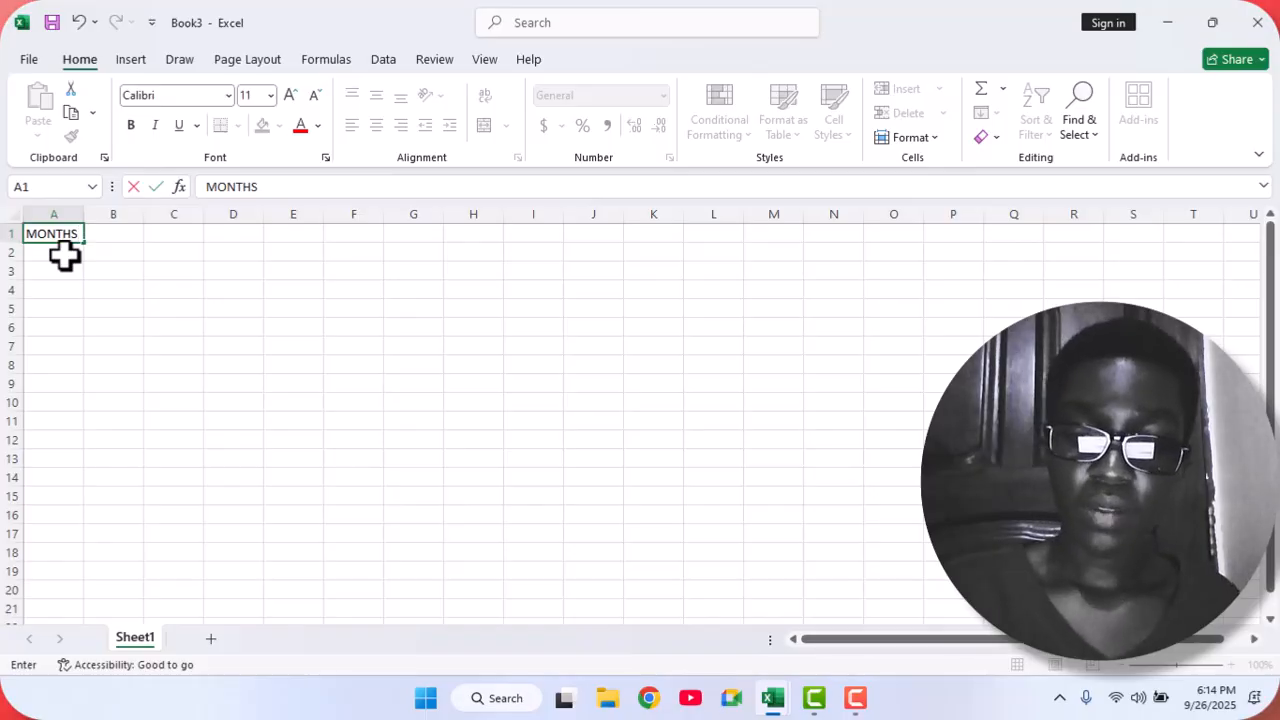
pyautogui.press('Return')
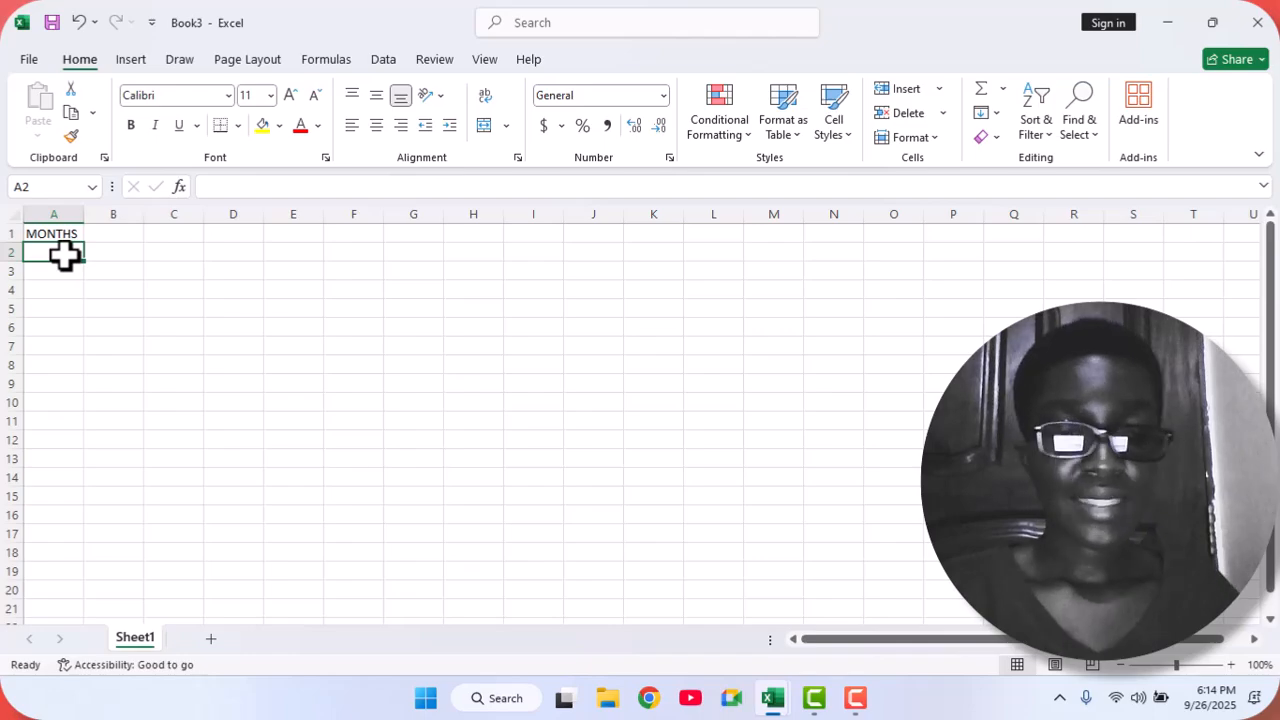
pyautogui.write('January')
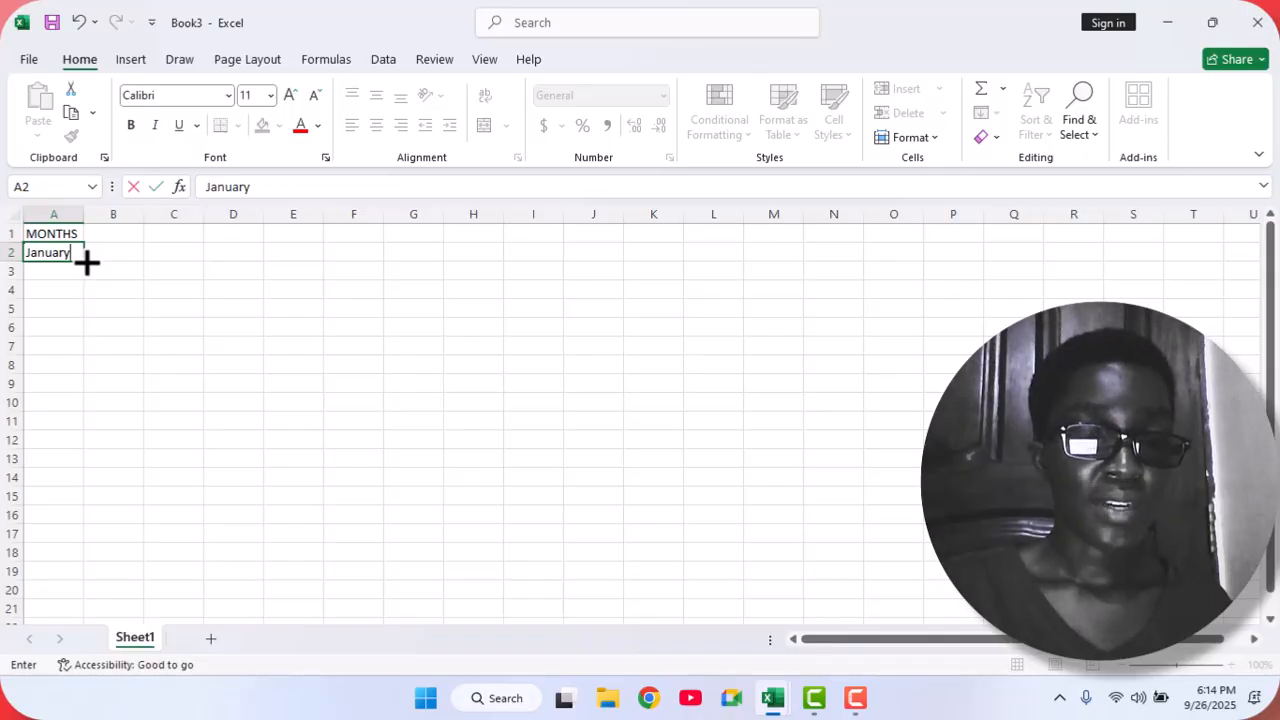
pyautogui.moveTo(87, 262); pyautogui.dragTo(85, 358)
pyautogui.moveTo(84, 408); pyautogui.dragTo(80, 477)
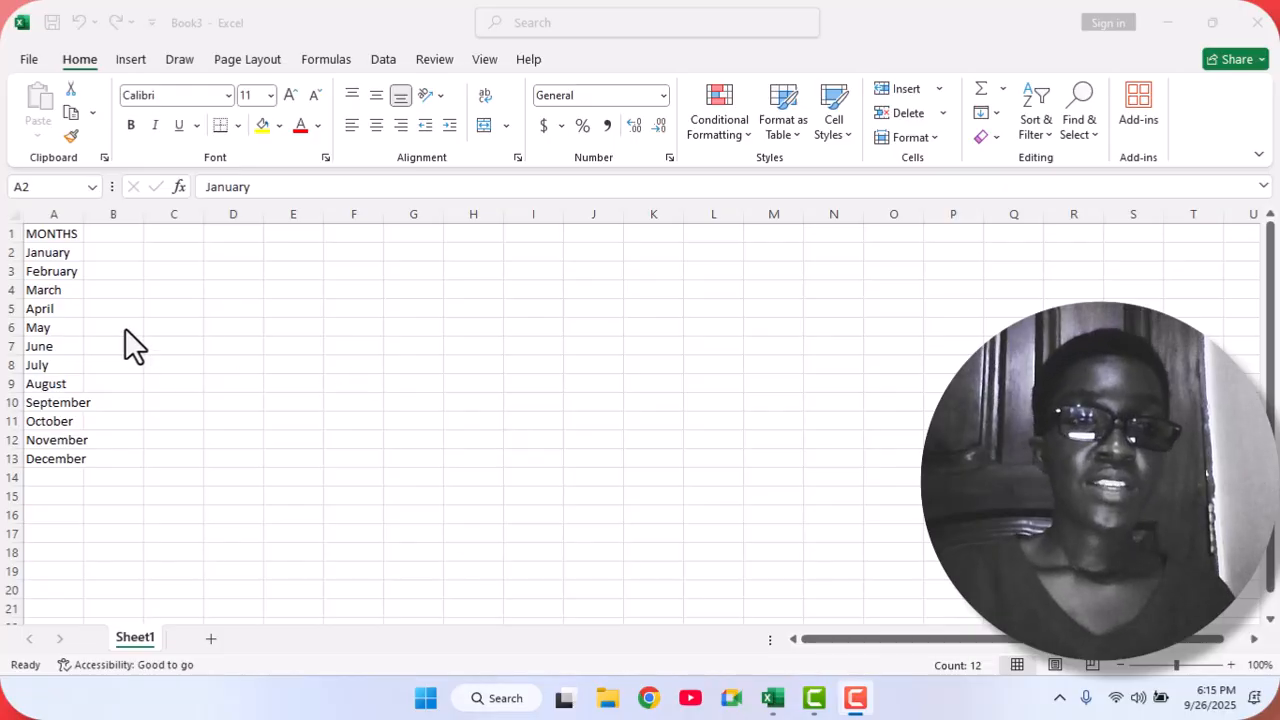
# - Enter the uppercase heading PUPPIES SOLD in cell B1
pyautogui.doubleClick(118, 232)
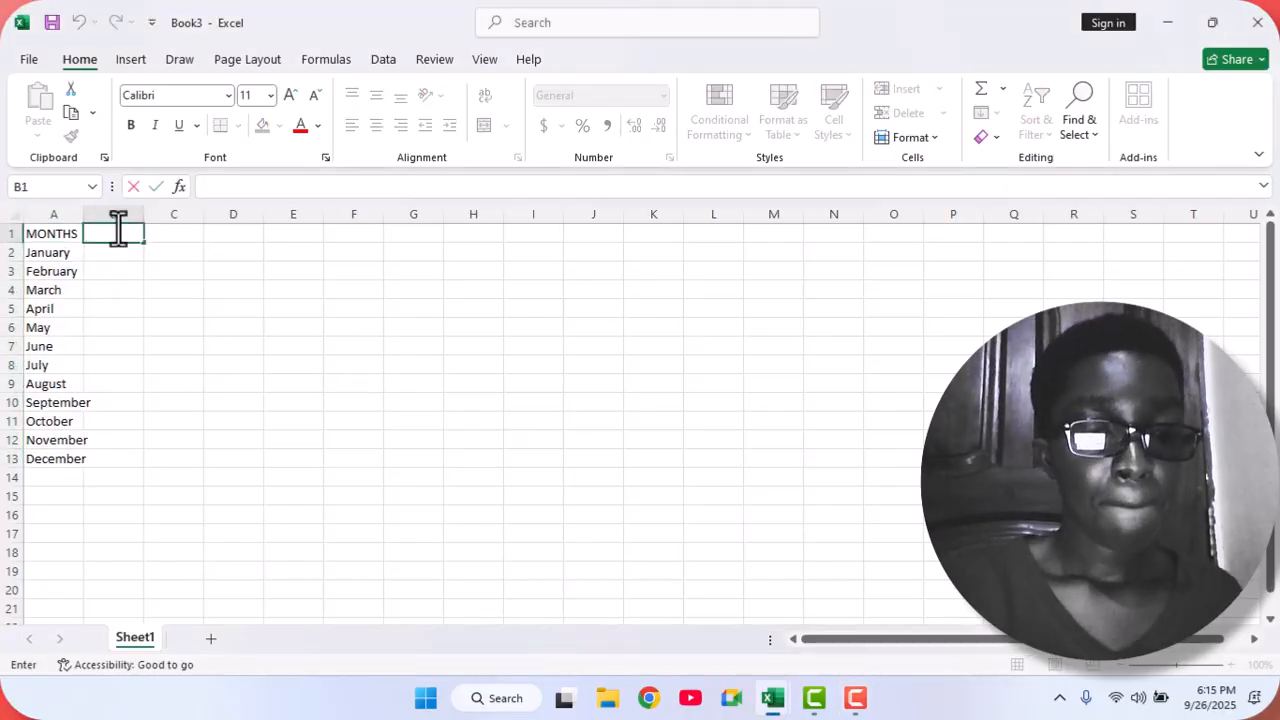
pyautogui.write('Pu')
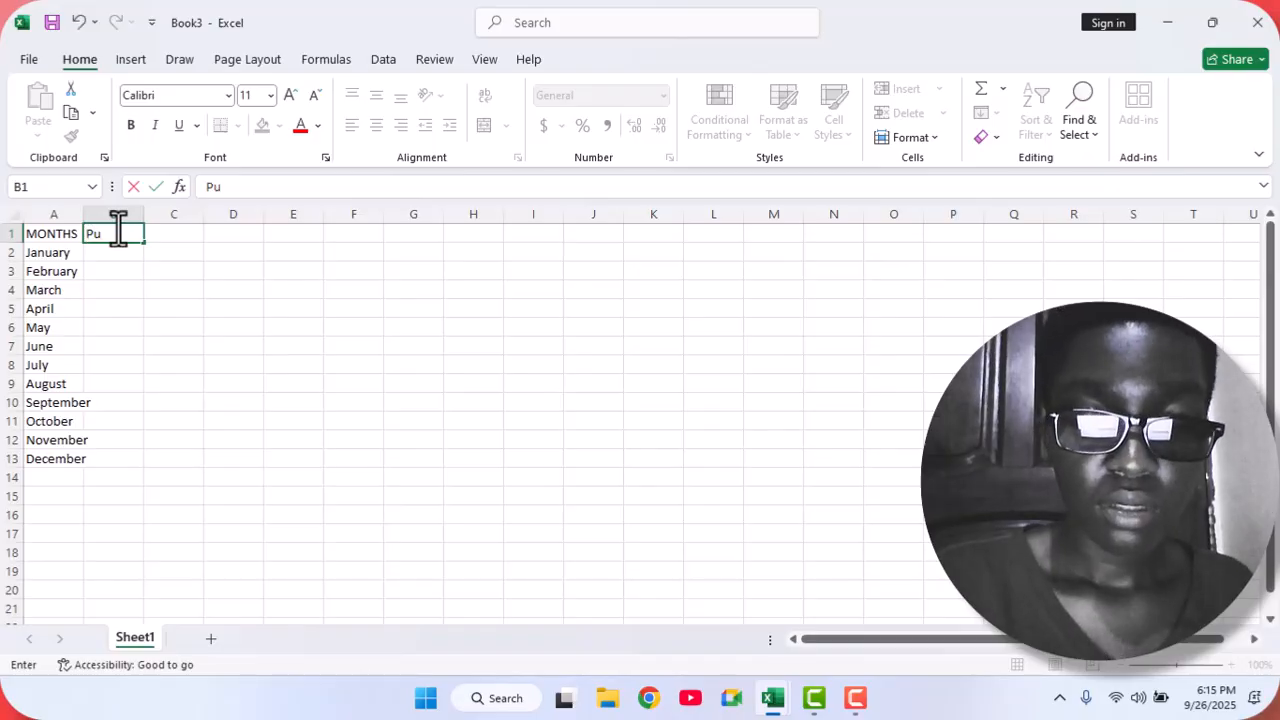
pyautogui.write('ppies')
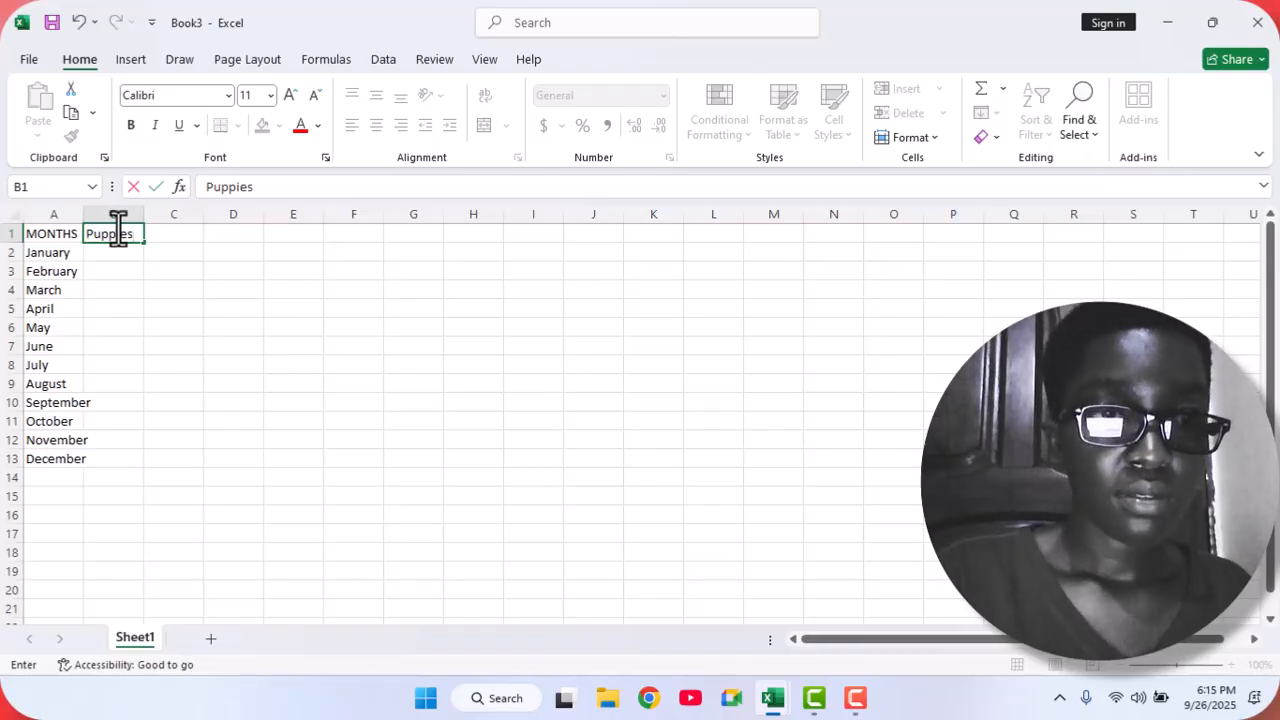
pyautogui.press('BackSpace')
pyautogui.press('BackSpace')
pyautogui.press('BackSpace')
pyautogui.press('BackSpace')
pyautogui.press('BackSpace')
pyautogui.press('BackSpace')
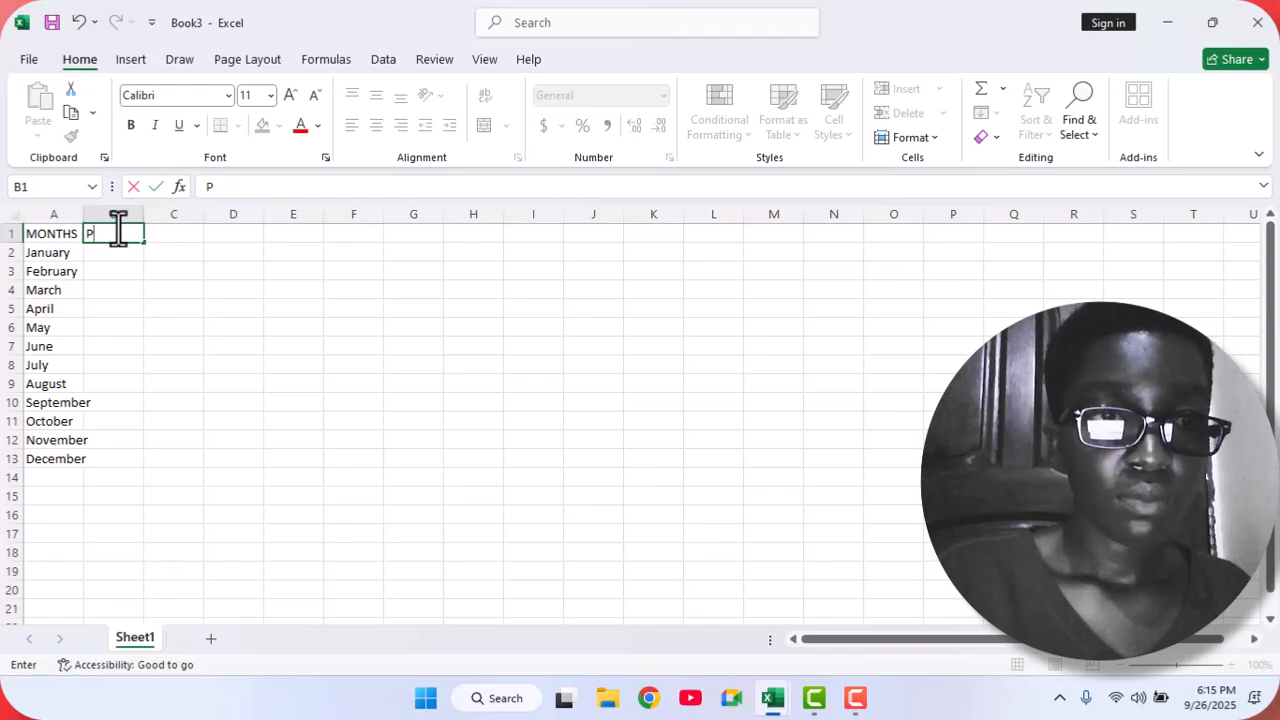
pyautogui.write('U')
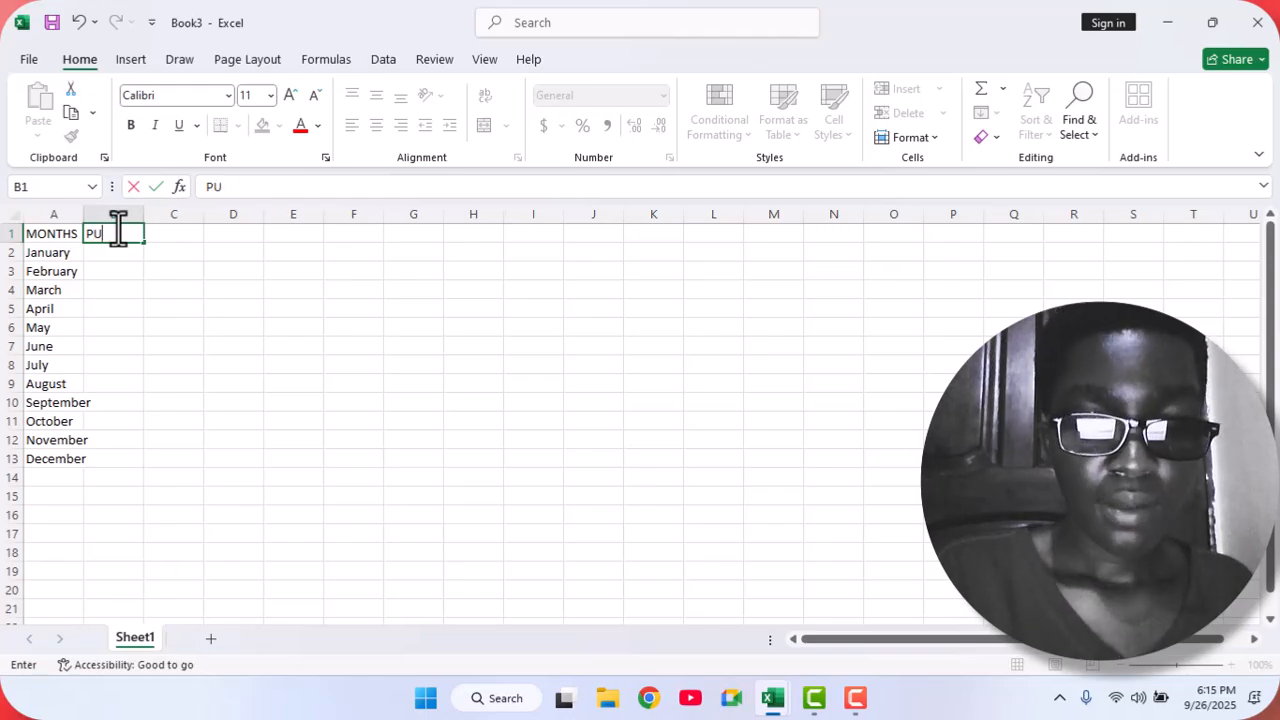
pyautogui.write('PPIES SOLD')
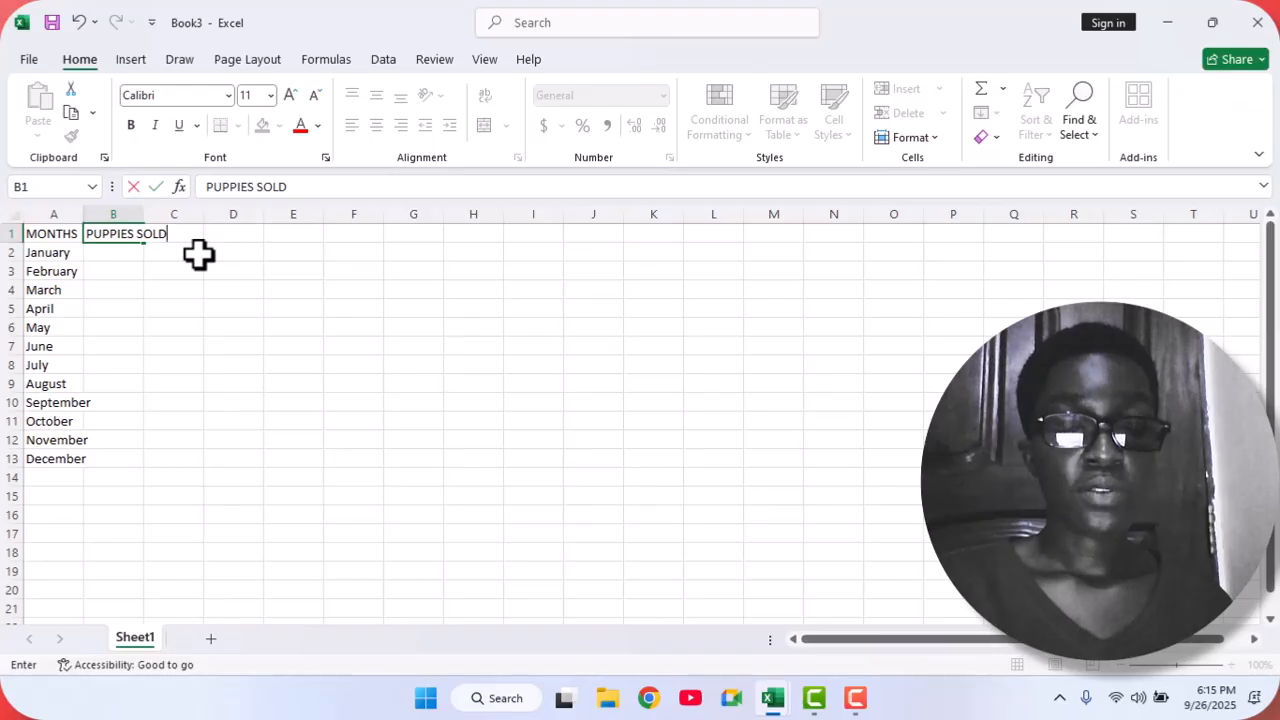
# - Widen column B so that the PUPPIES SOLD heading fits inside it
pyautogui.click(150, 212)
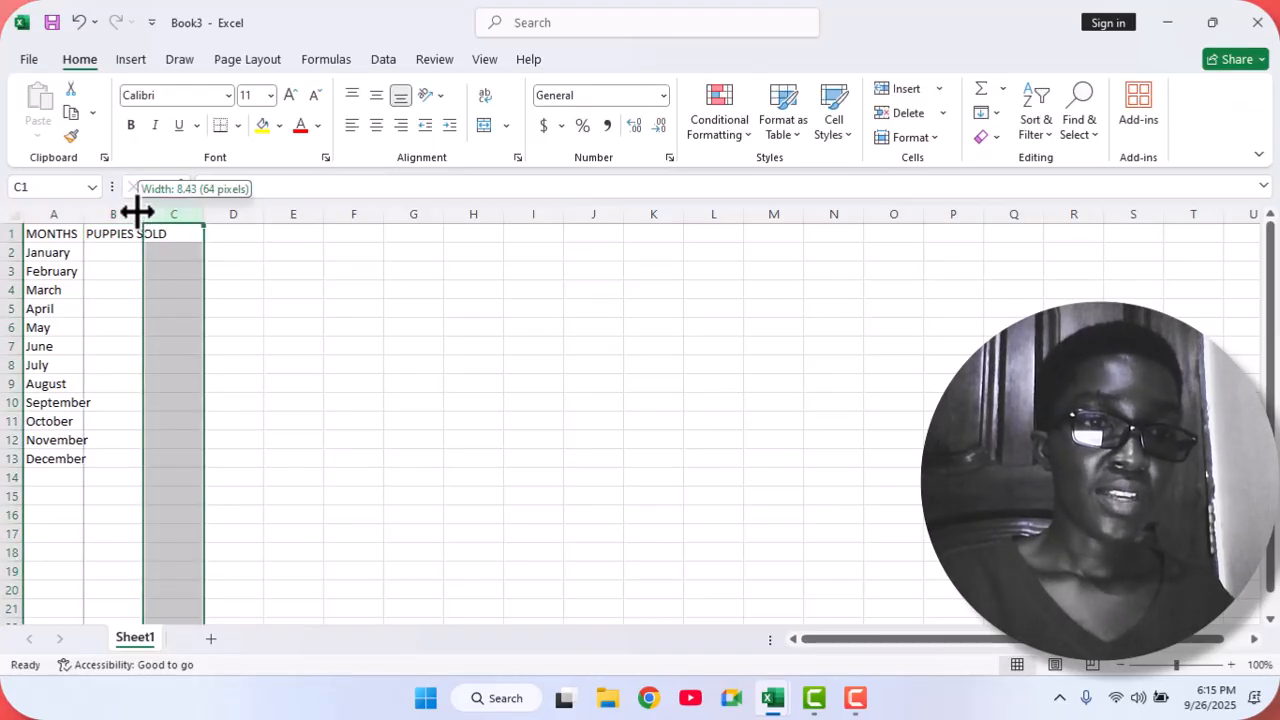
pyautogui.click(117, 228)
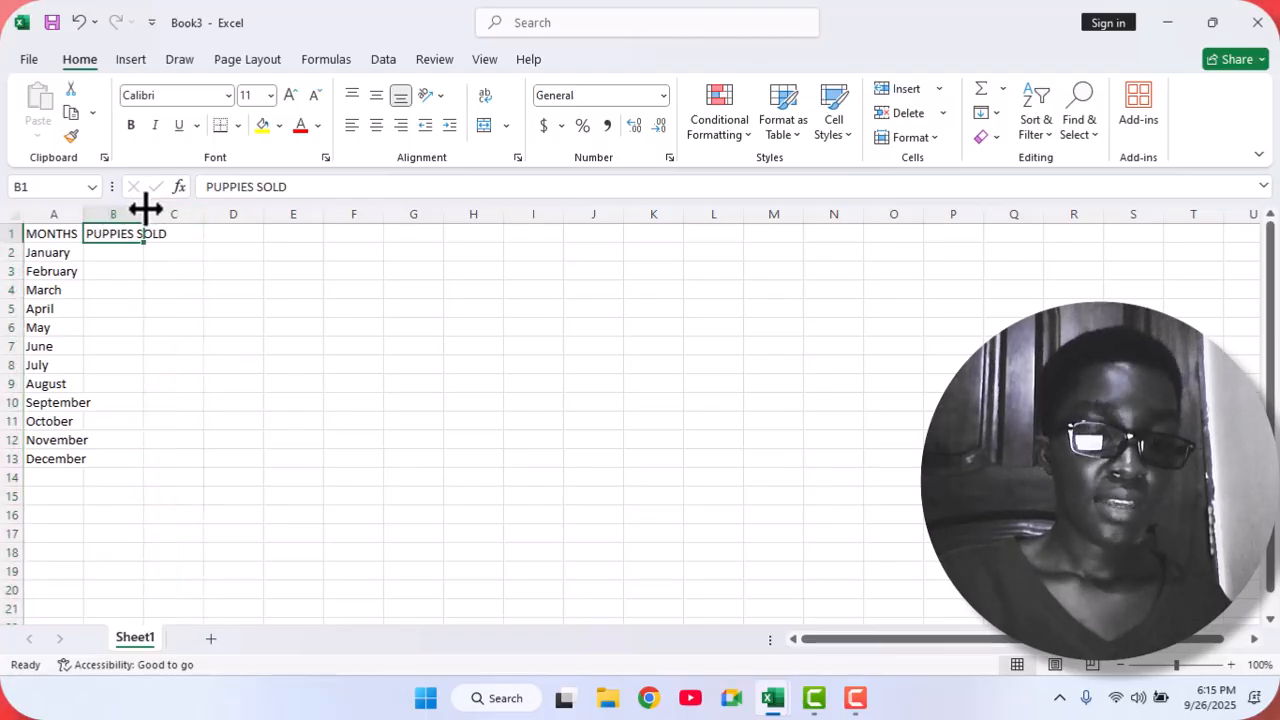
pyautogui.moveTo(145, 208); pyautogui.dragTo(173, 209)
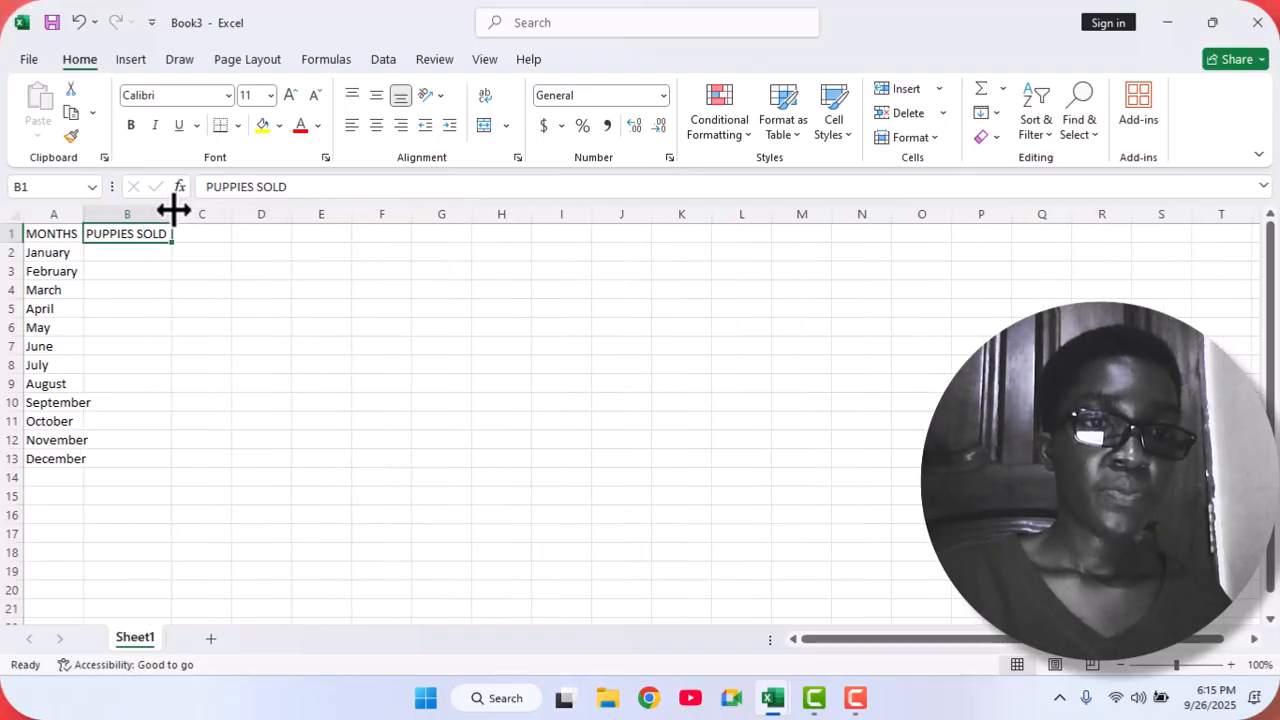
# - Enter the puppies sold as 2000 for January in B2 and 20254 for February in B3
pyautogui.click(142, 251)
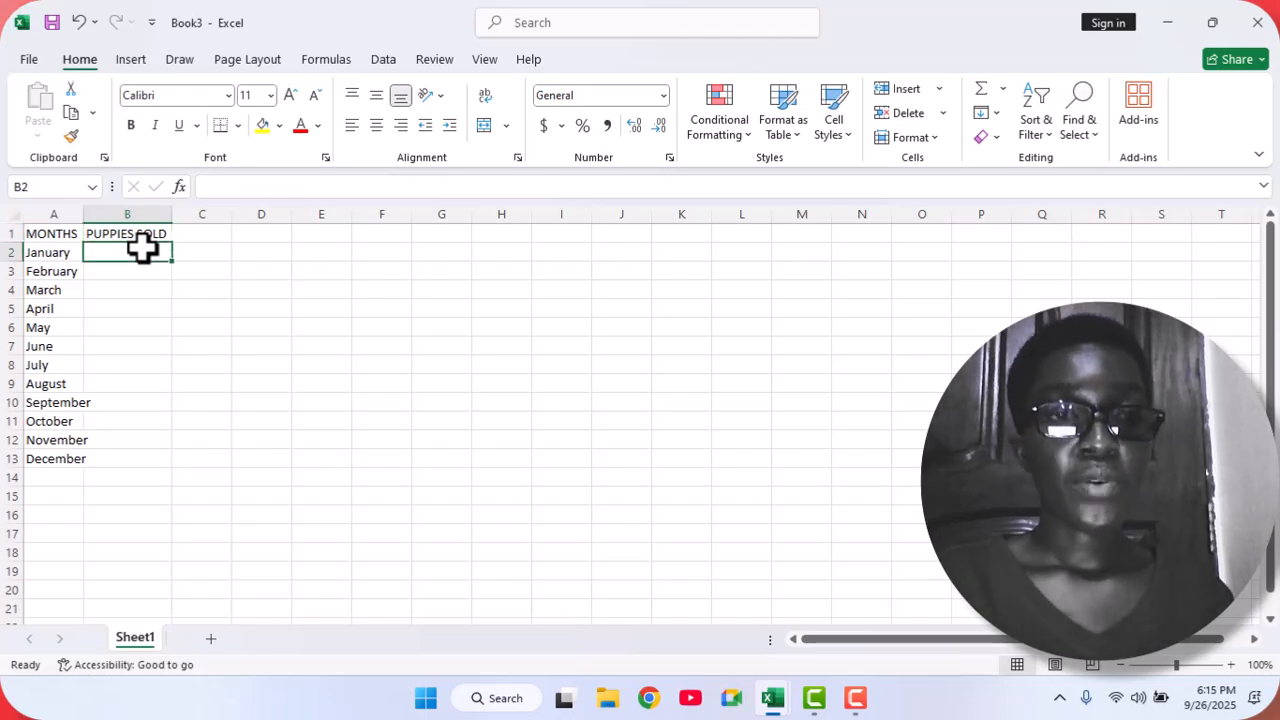
pyautogui.write('2')
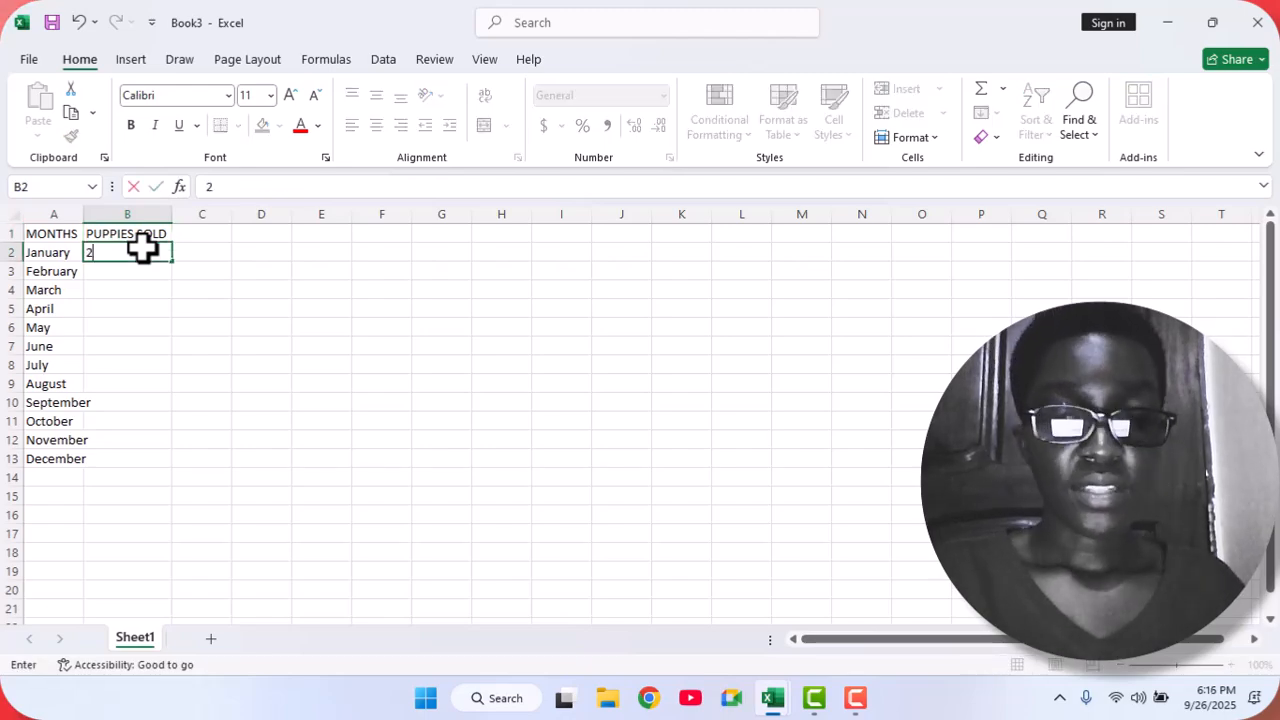
pyautogui.write('000')
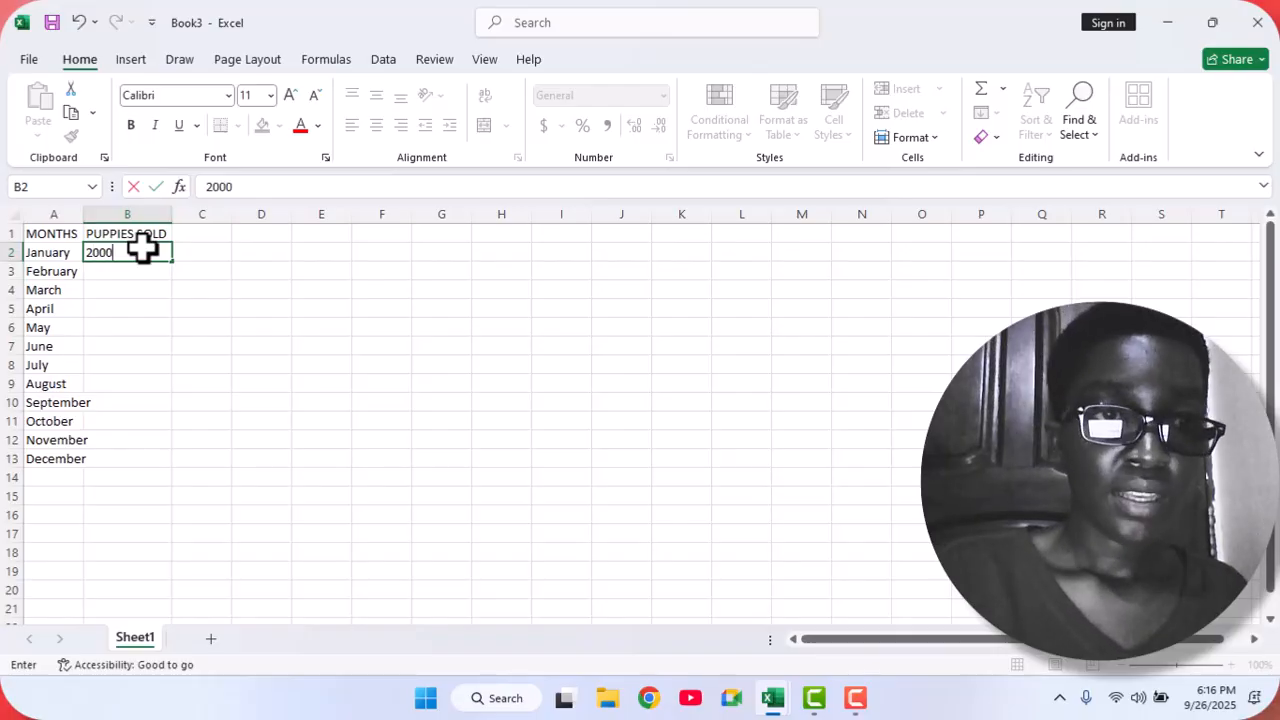
pyautogui.press('Return')
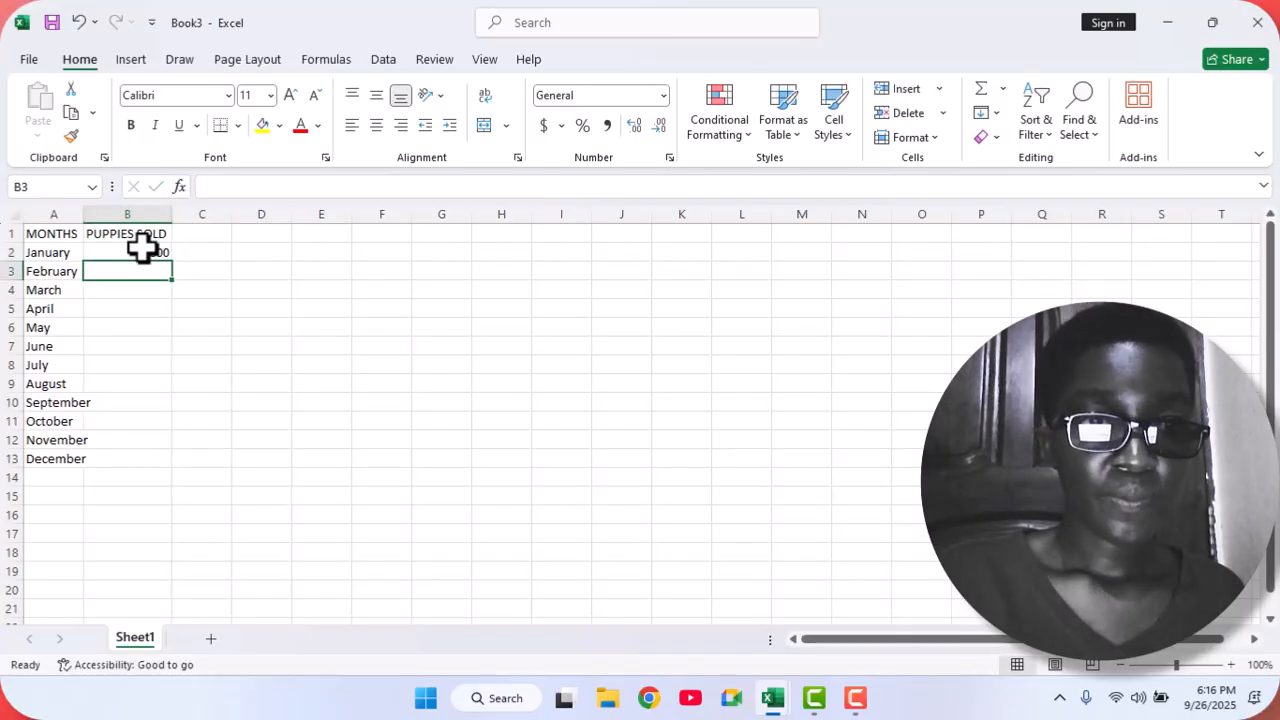
pyautogui.write('2000')
pyautogui.press('BackSpace')
pyautogui.press('BackSpace')
pyautogui.write('254')
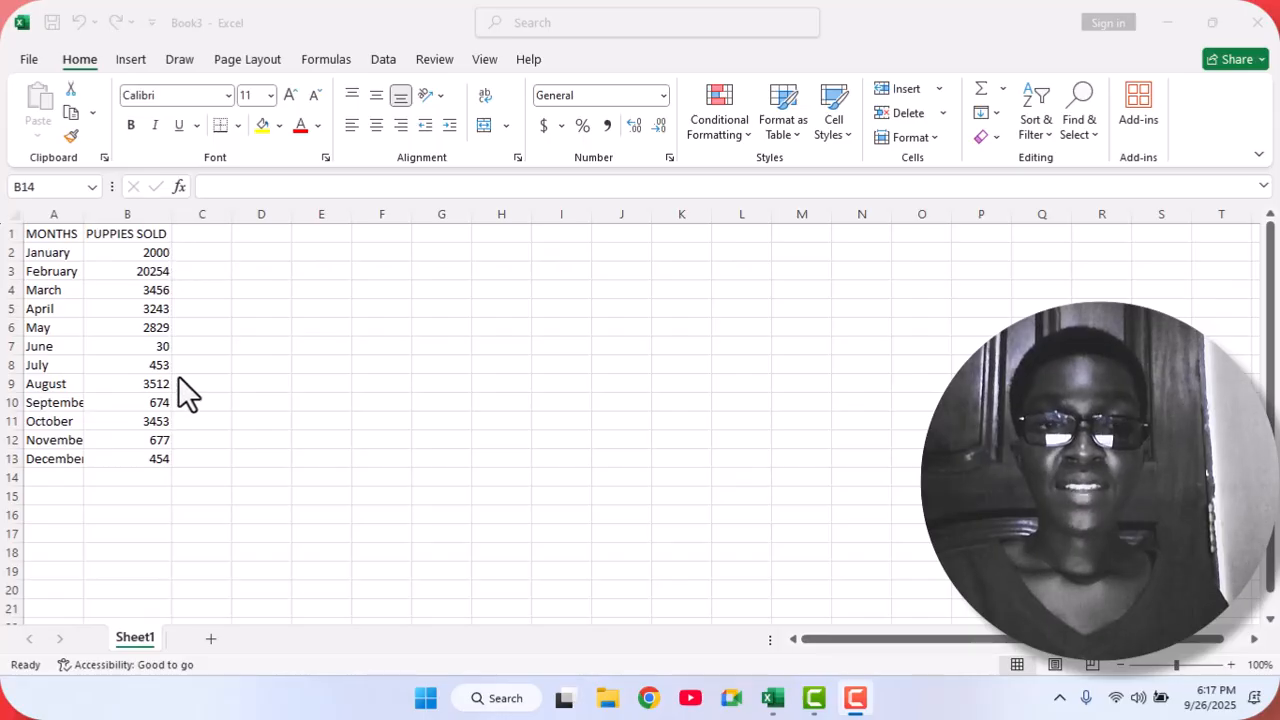
# - Format the whole PUPPIES SOLD column in comma style with thousands separators and no decimal places
pyautogui.click(148, 210)
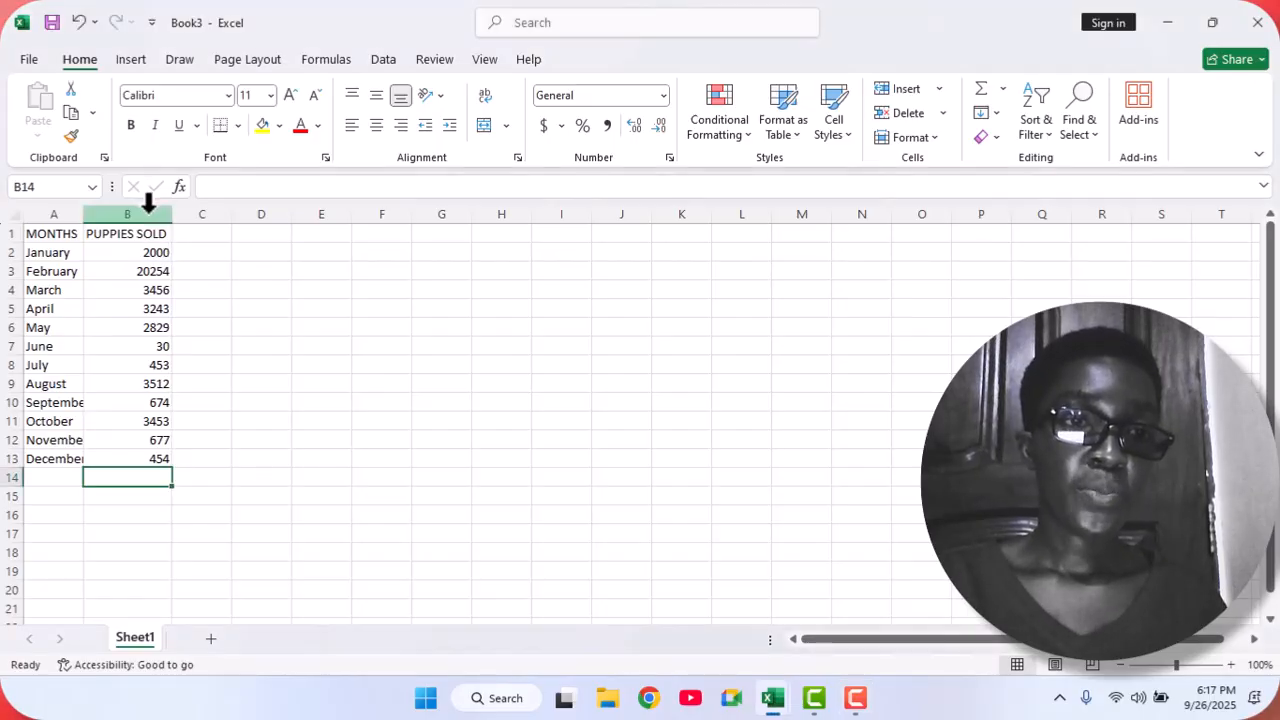
pyautogui.click(148, 210)
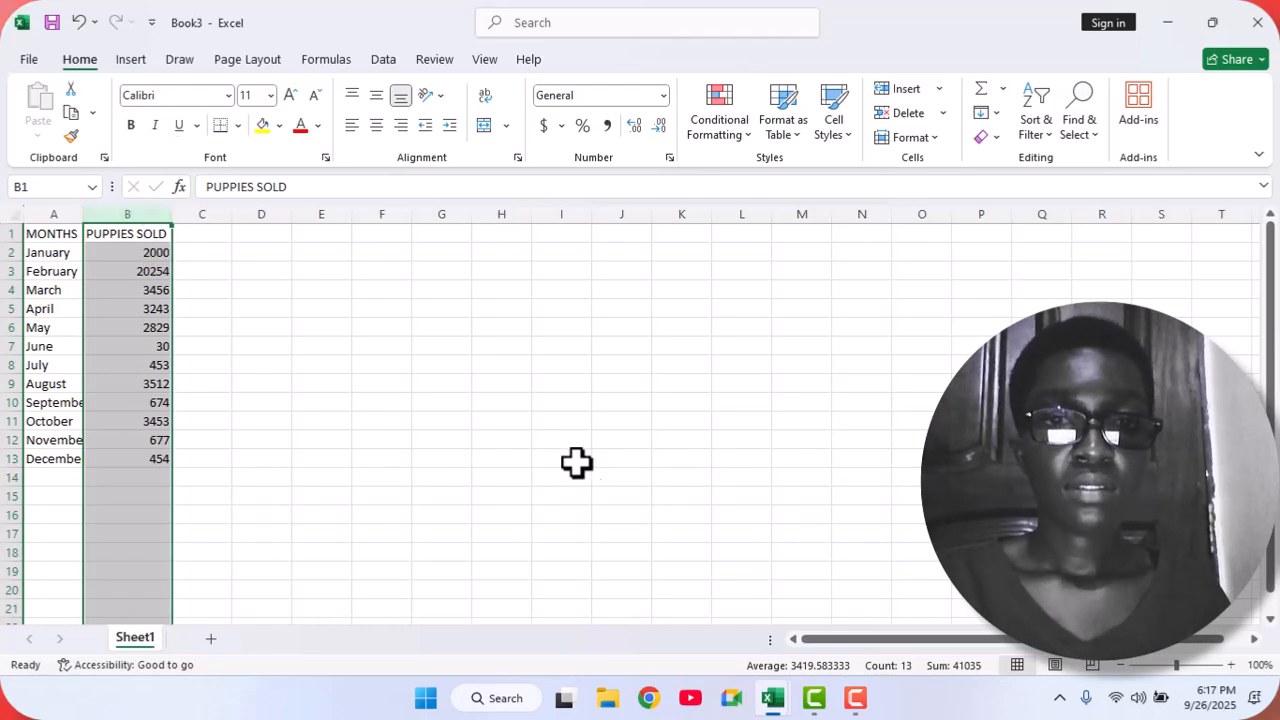
pyautogui.press('F10')
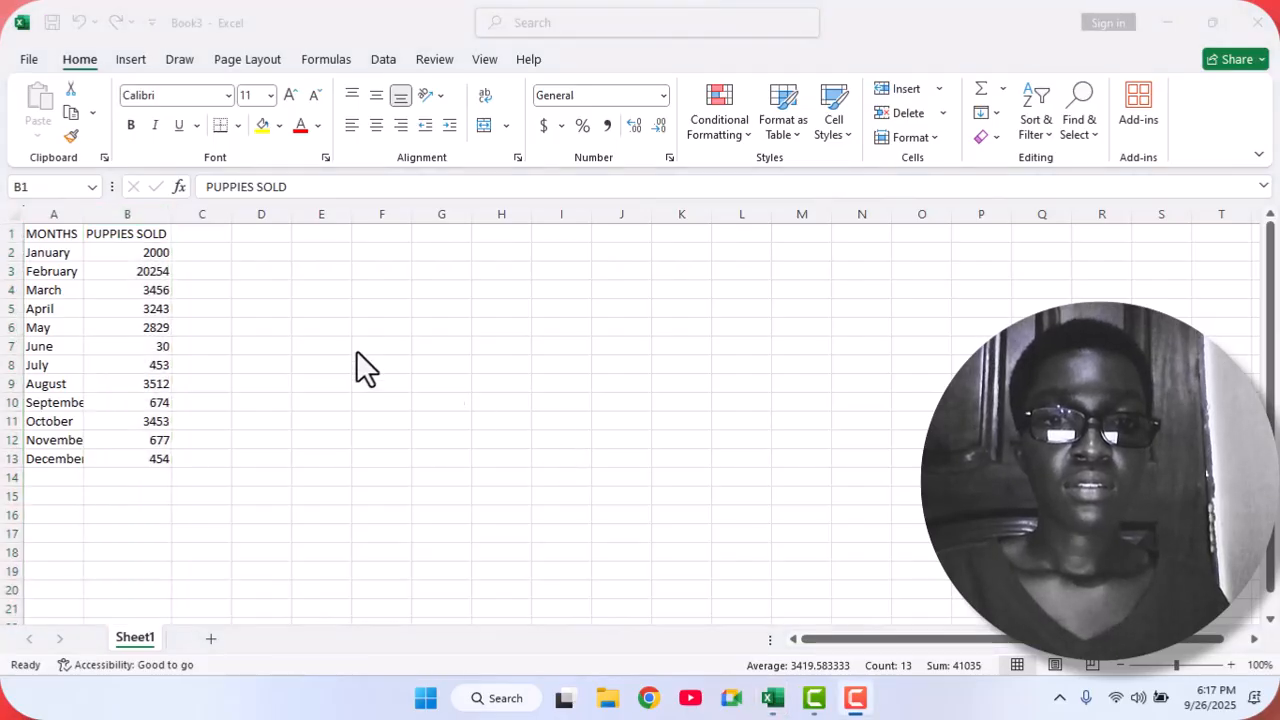
pyautogui.click(152, 212)
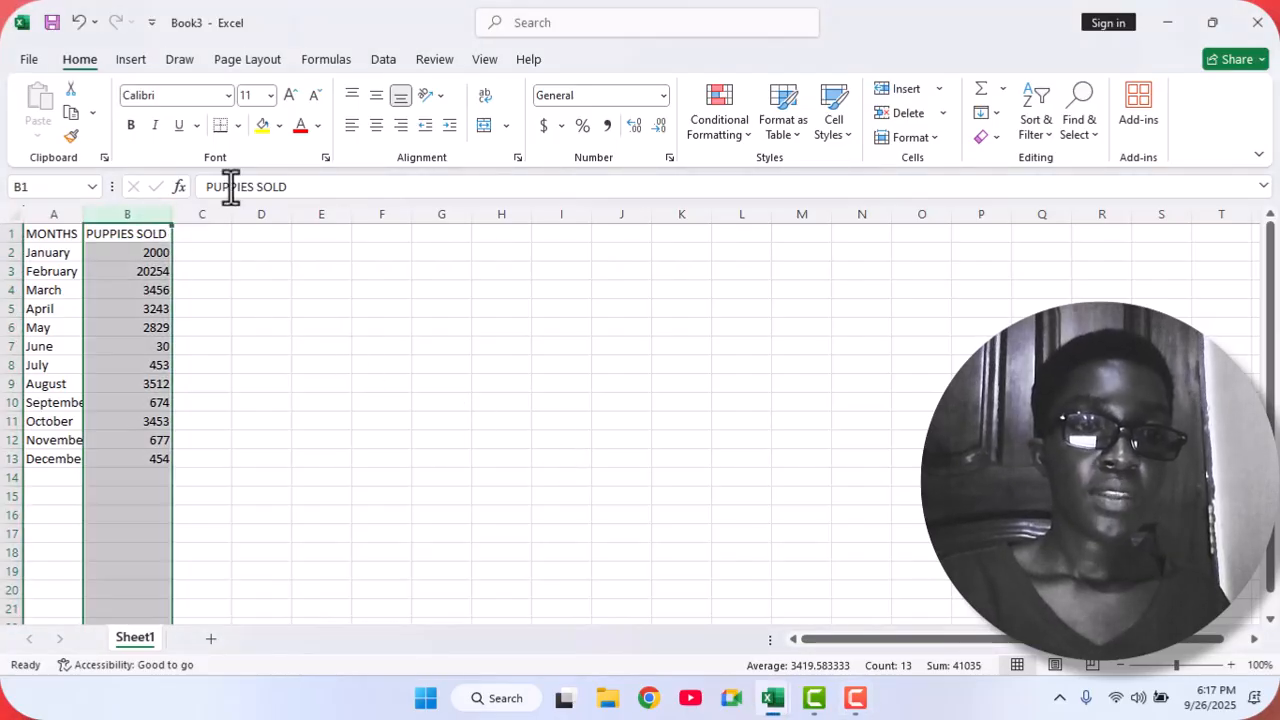
pyautogui.click(606, 129)
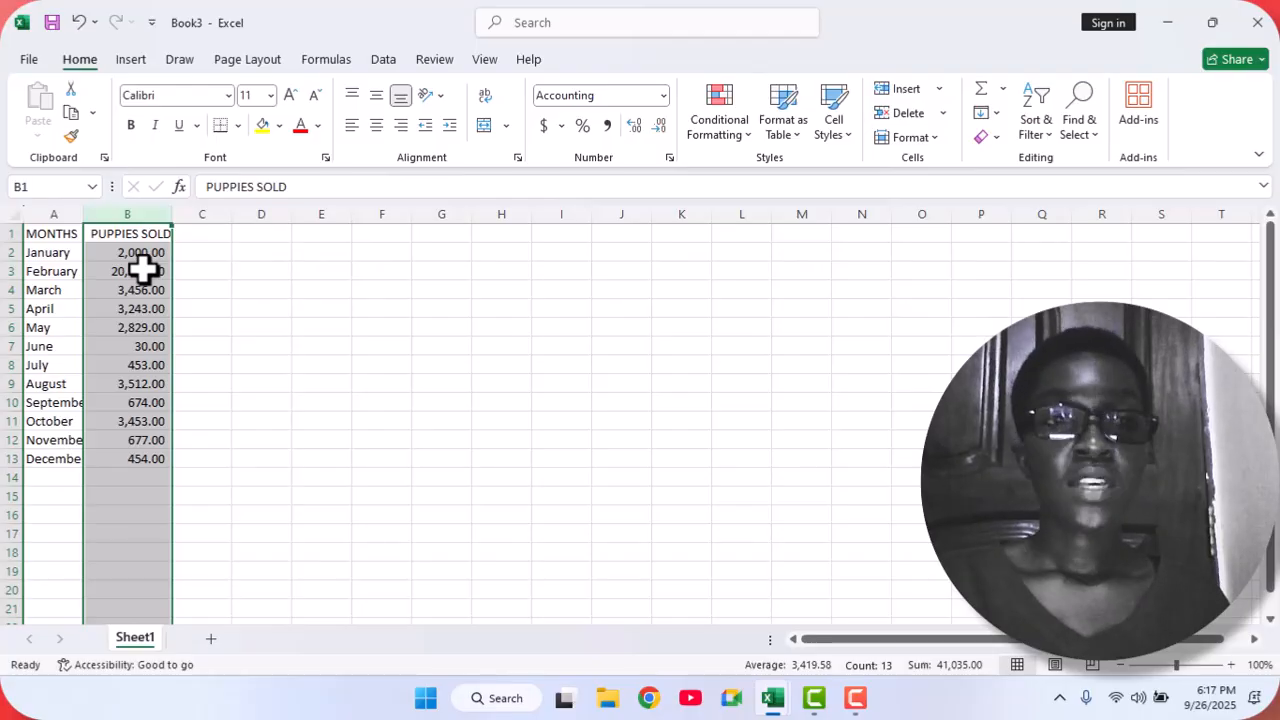
pyautogui.click(660, 126)
pyautogui.click(660, 126)
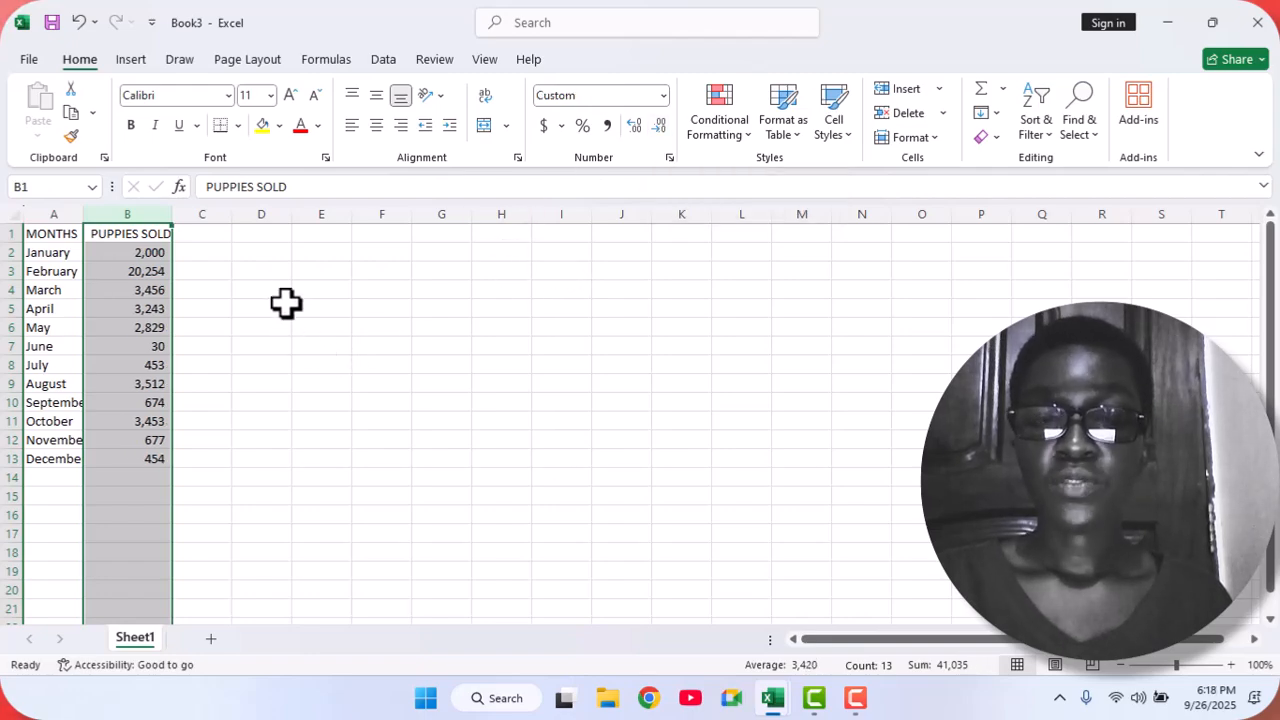
pyautogui.click(211, 234)
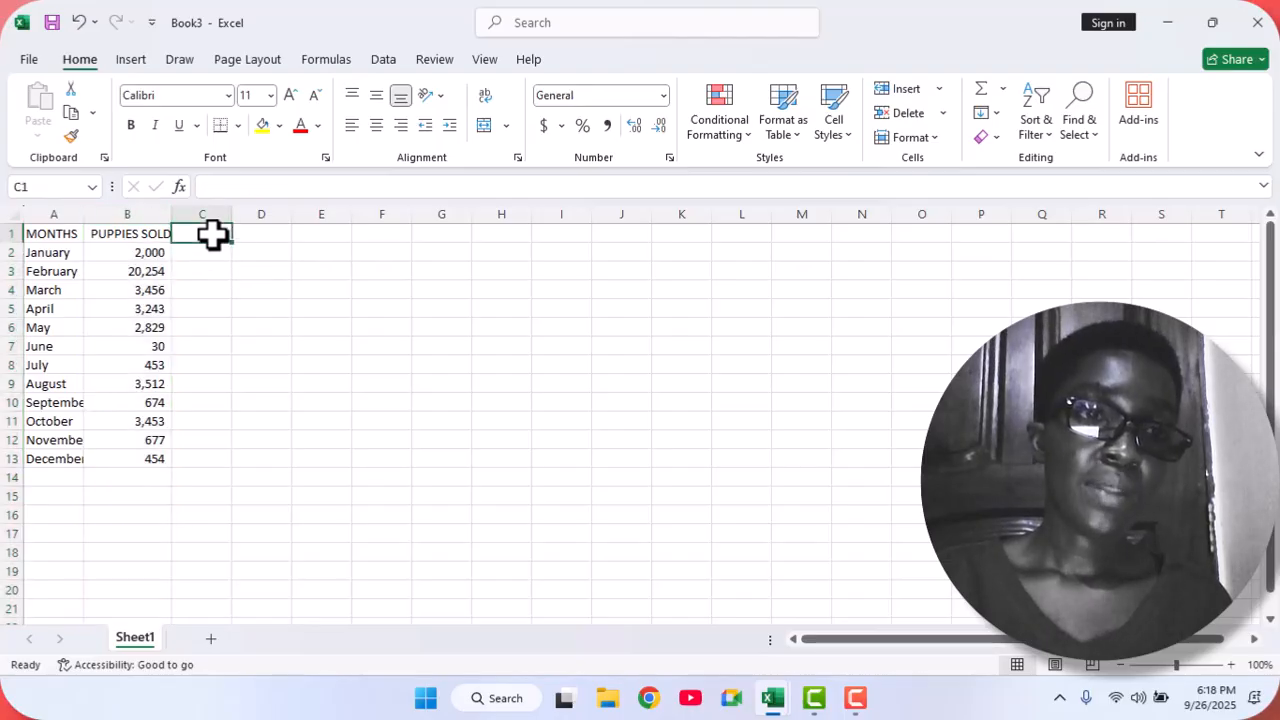
pyautogui.click(165, 234)
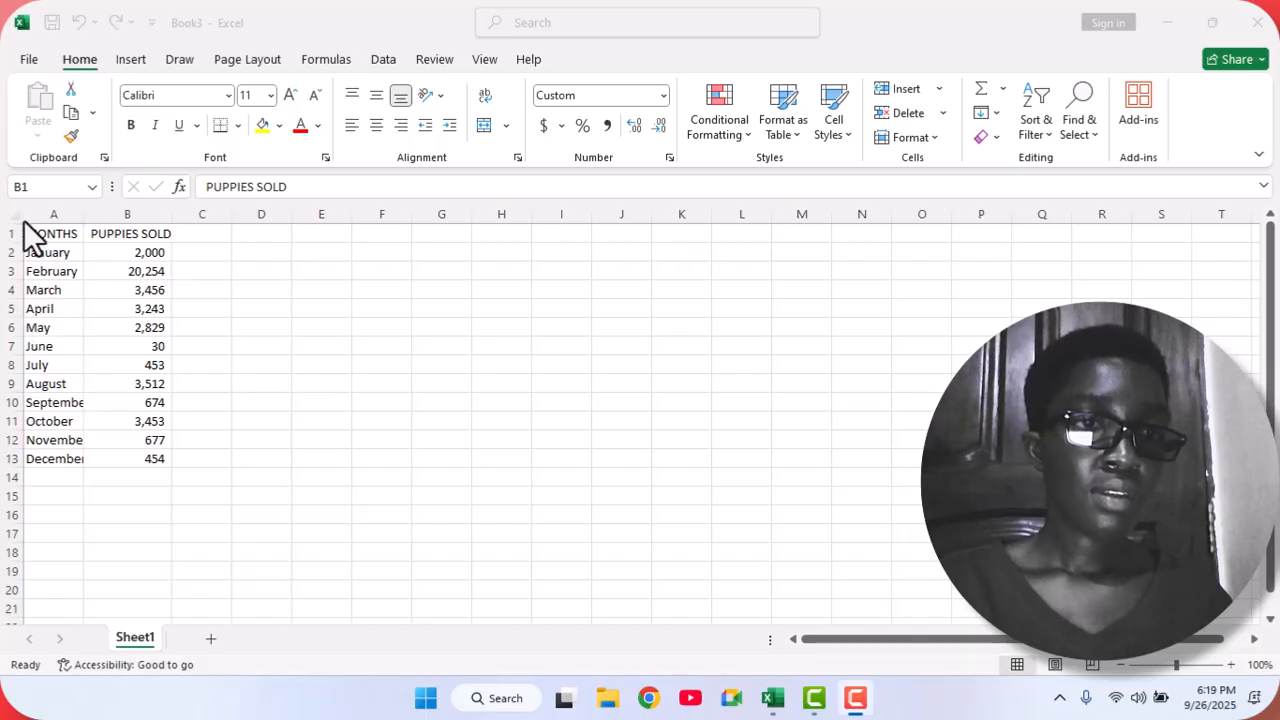
# - Select the entire sheet and autofit the column widths so every month name and heading fits
pyautogui.click(17, 219)
pyautogui.click(17, 218)
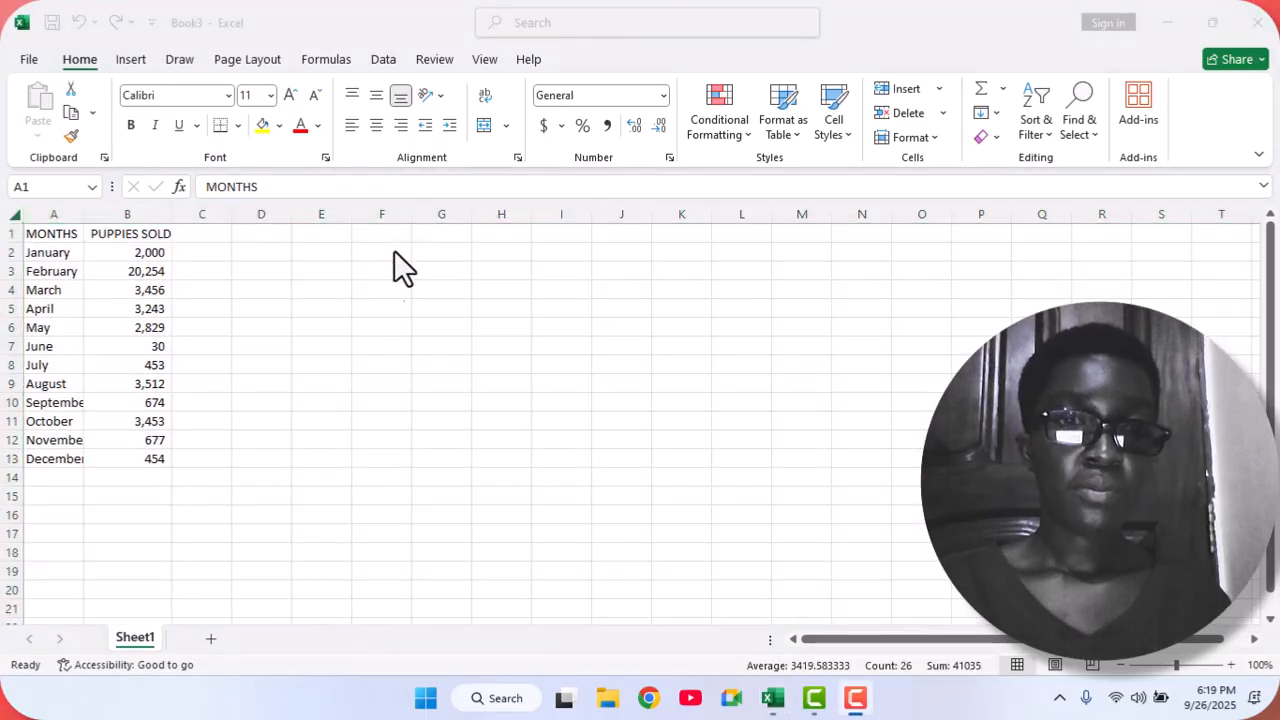
pyautogui.click(15, 215)
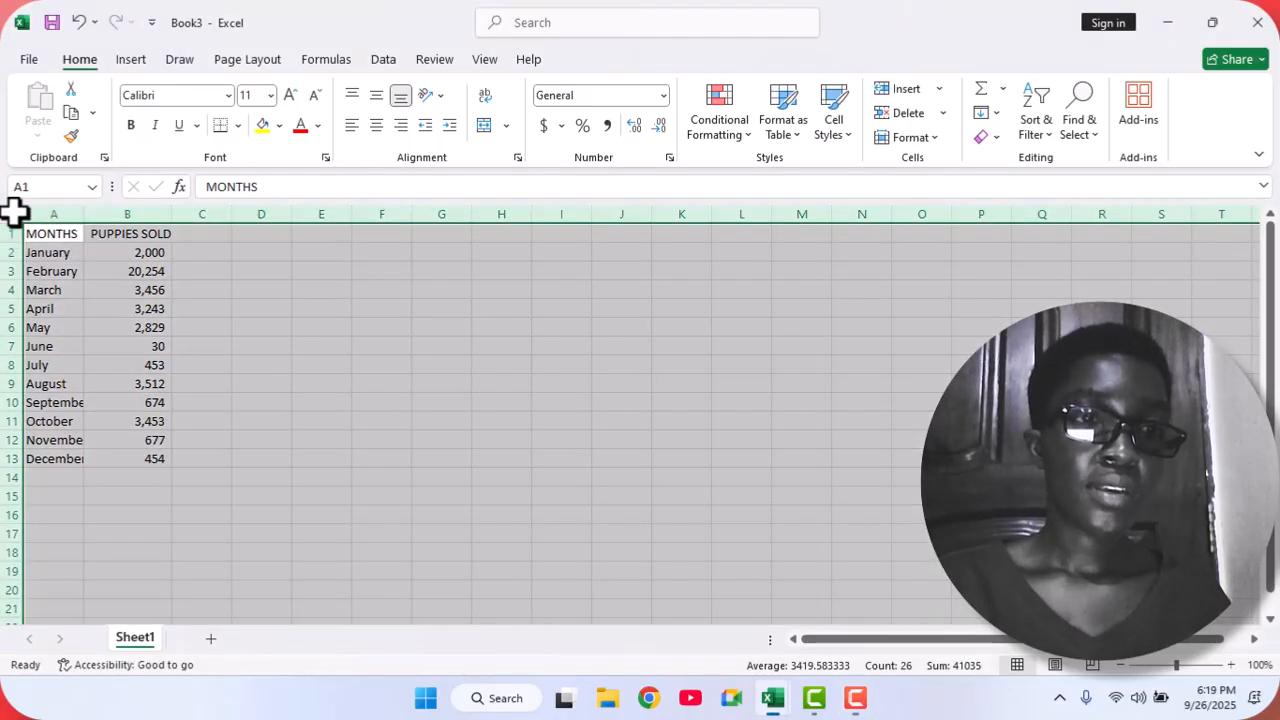
pyautogui.doubleClick(84, 215)
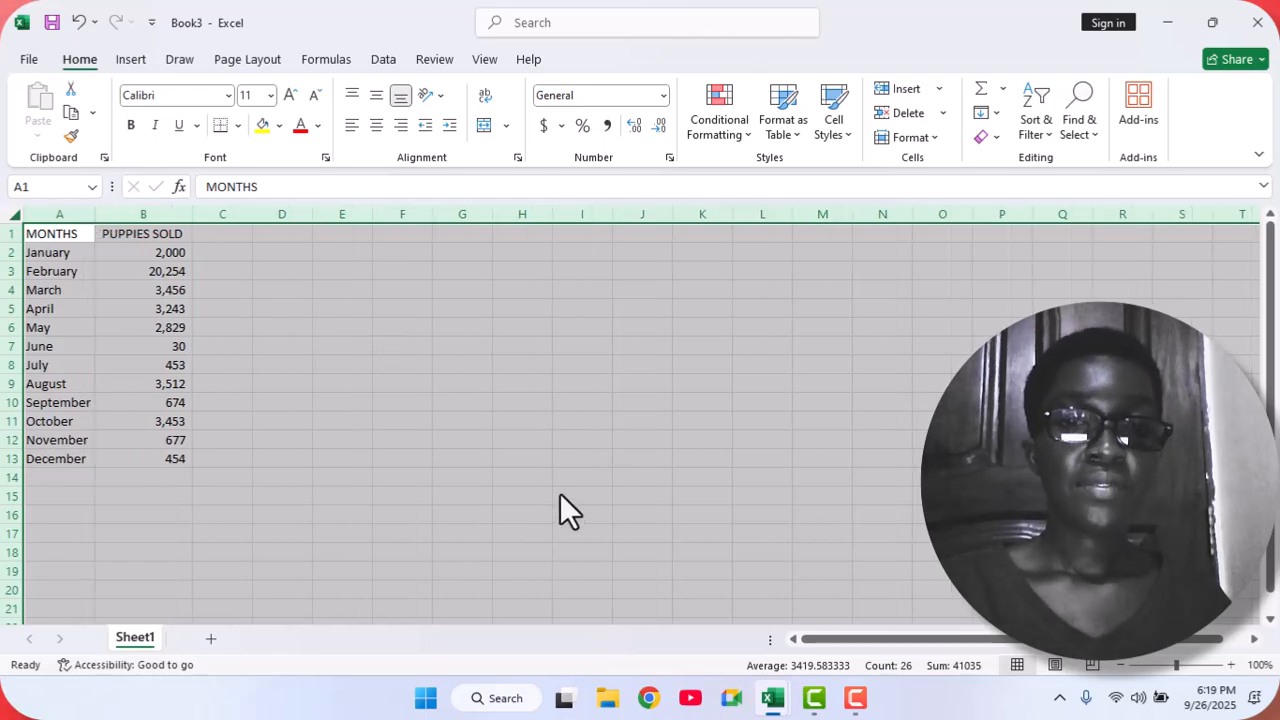
pyautogui.press('F10')
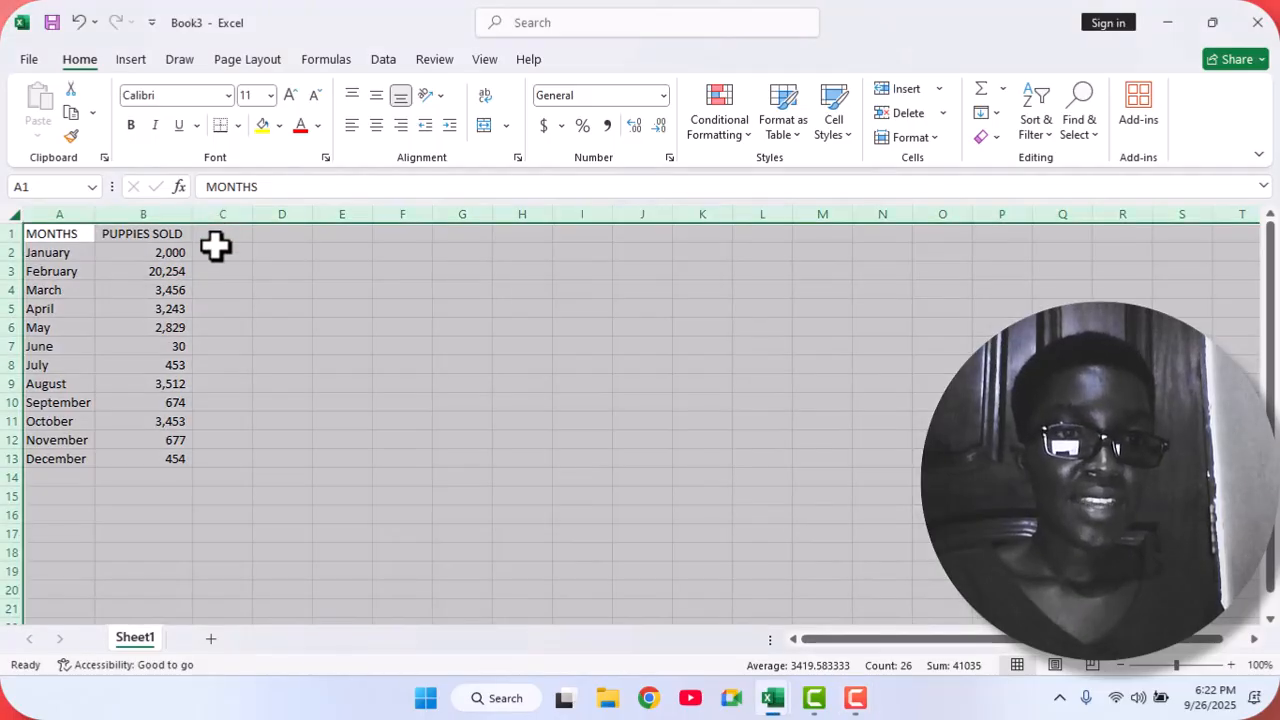
# - Enter the uppercase heading DAY in cell C1 beside PUPPIES SOLD
pyautogui.click(217, 251)
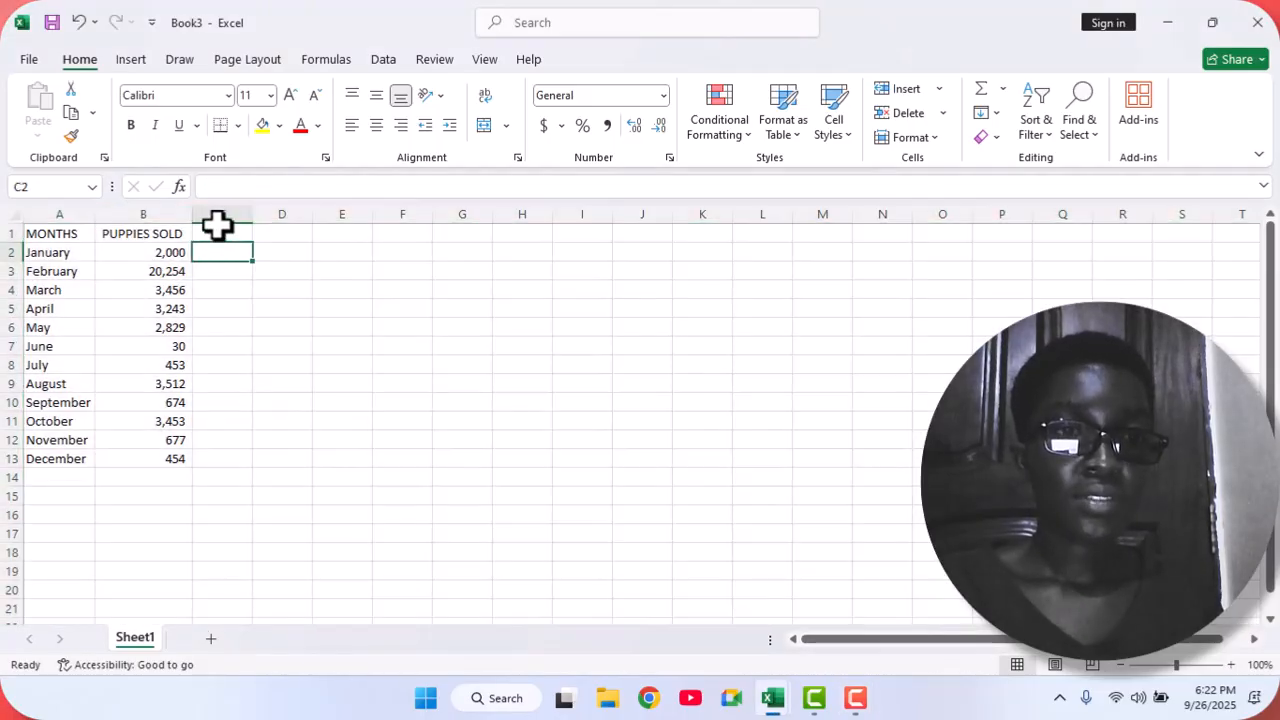
pyautogui.click(217, 232)
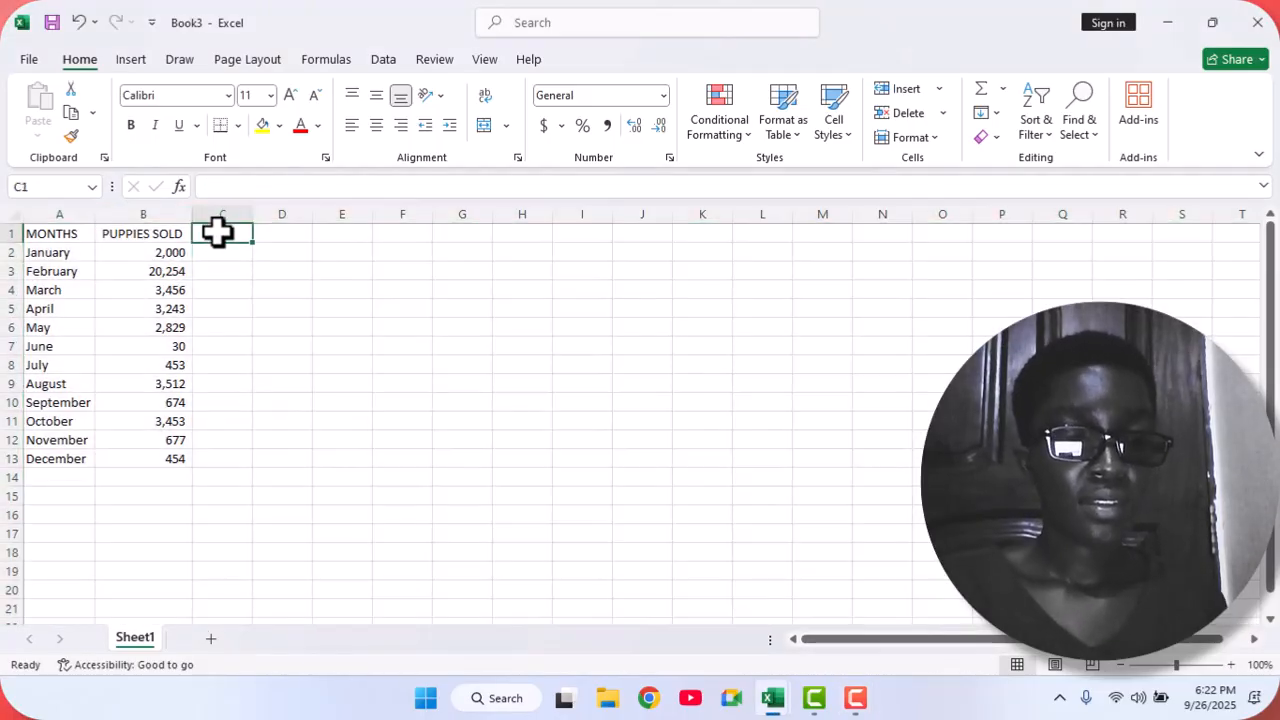
pyautogui.write('D')
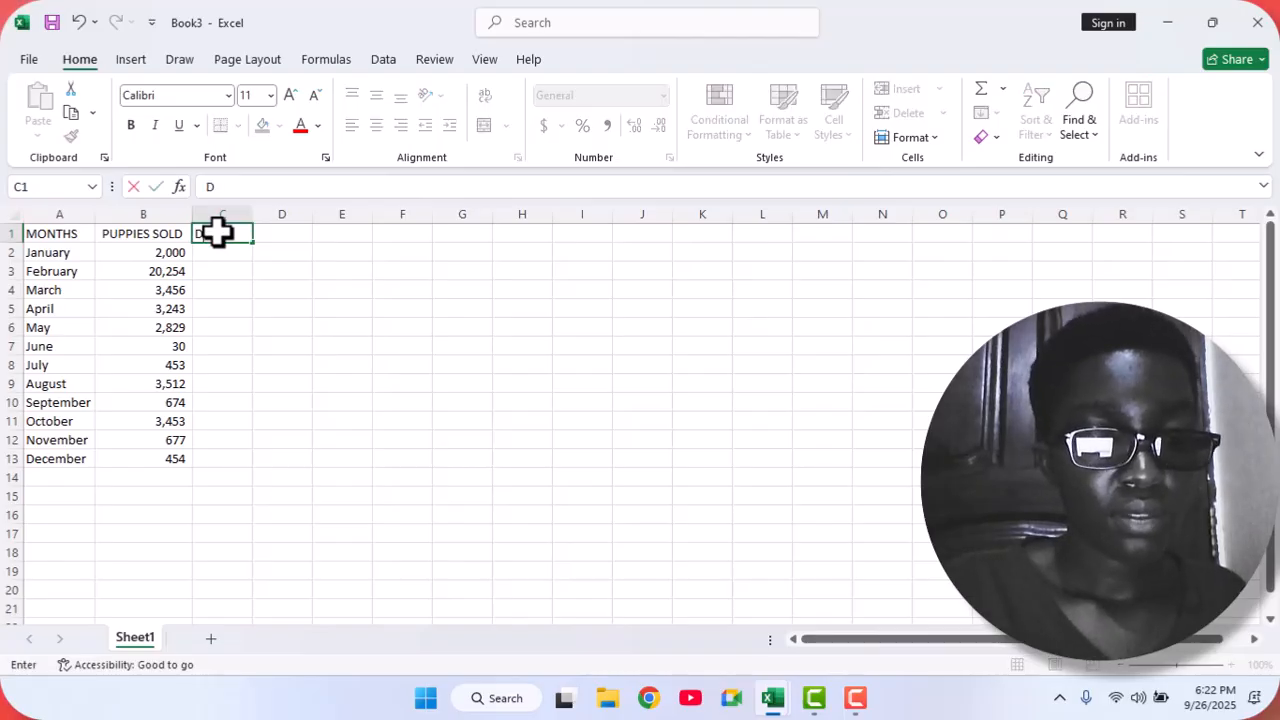
pyautogui.write('ay')
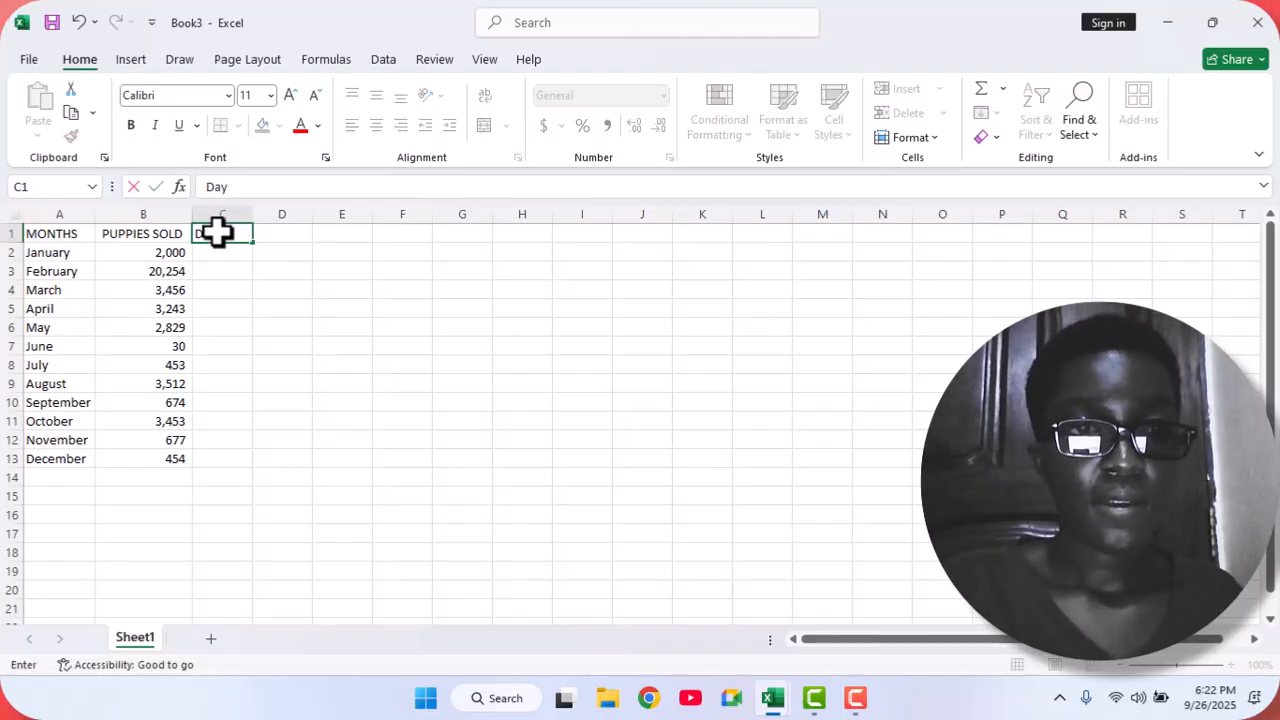
pyautogui.press('BackSpace')
pyautogui.press('BackSpace')
pyautogui.write('A')
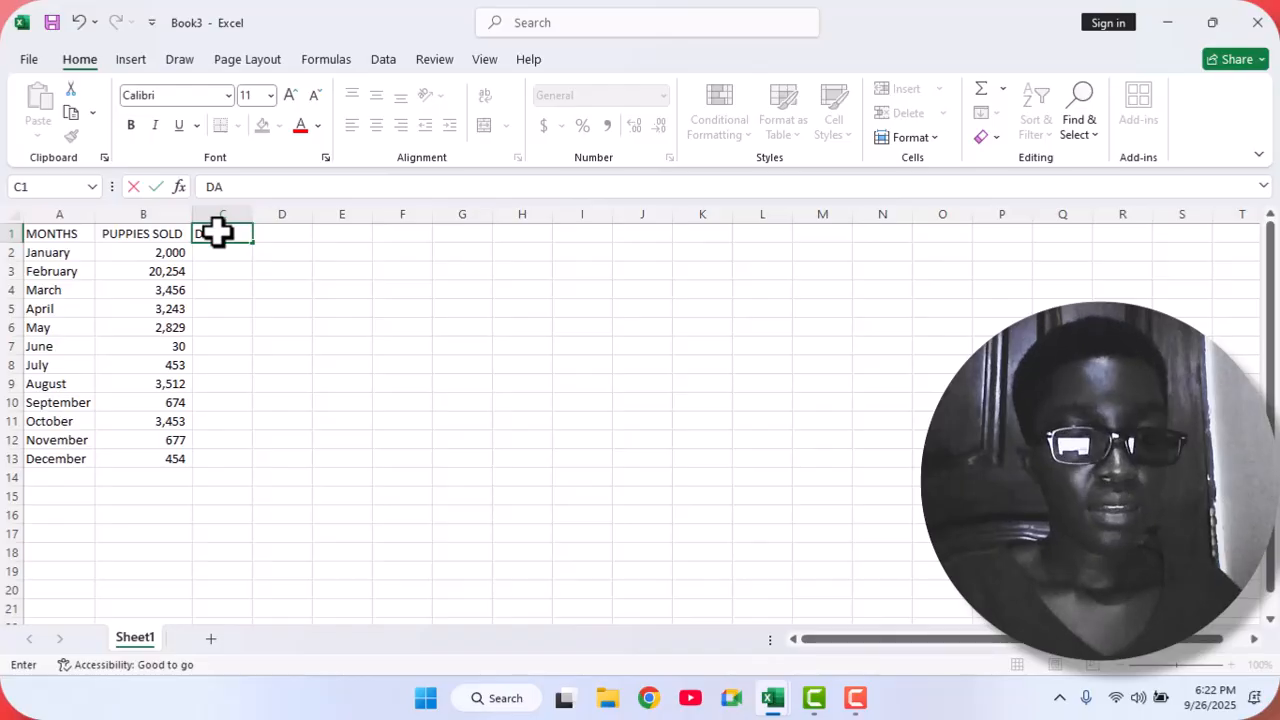
pyautogui.write('Y')
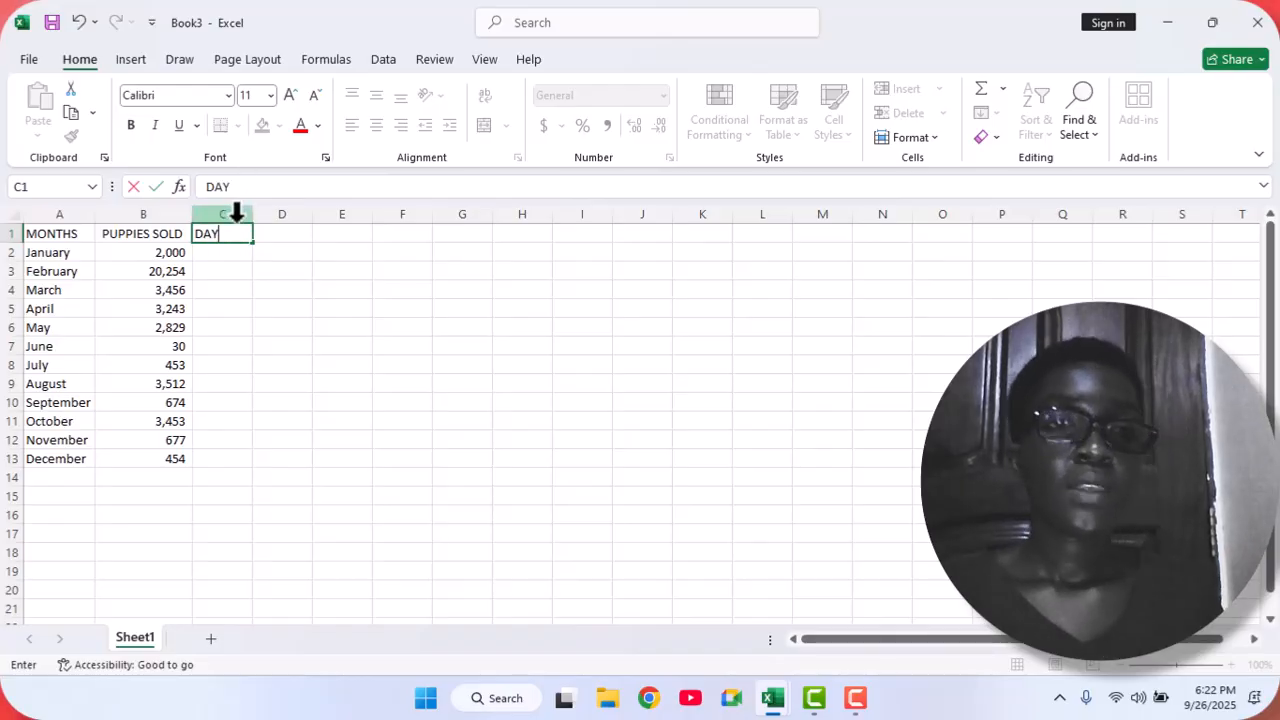
# - Delete the whole column C containing the DAY heading
pyautogui.click(236, 214)
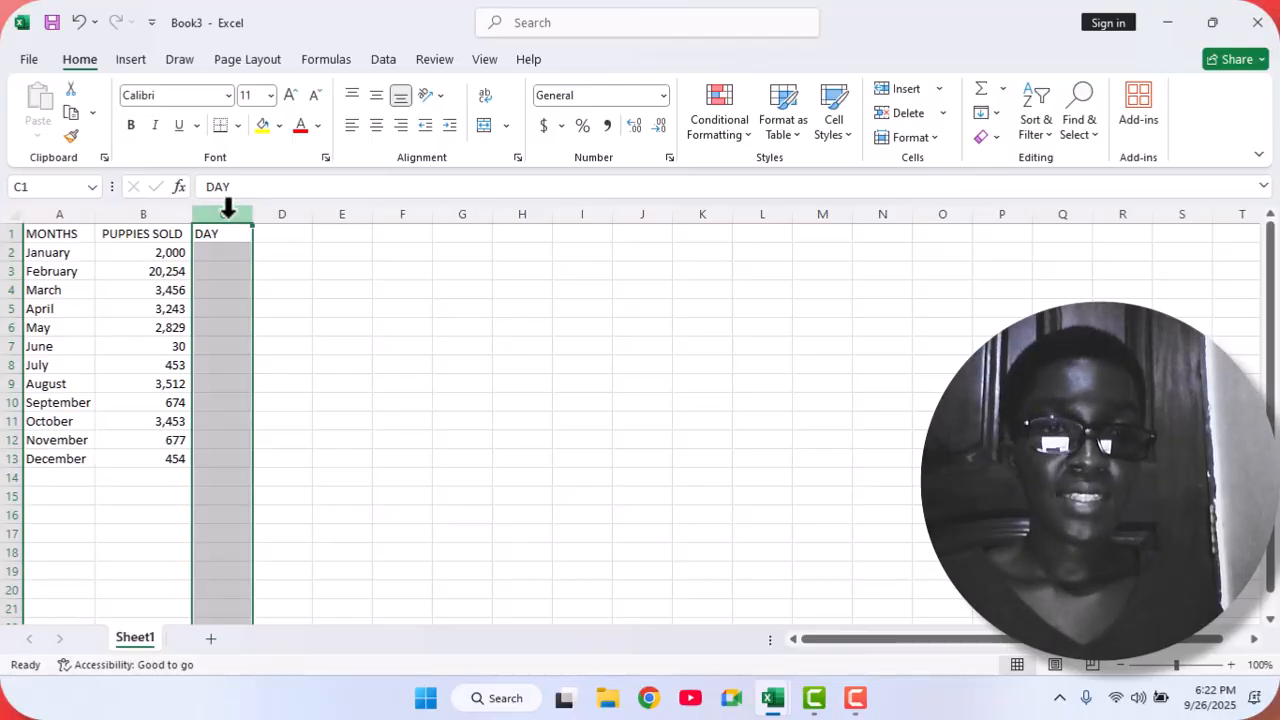
pyautogui.rightClick(228, 214)
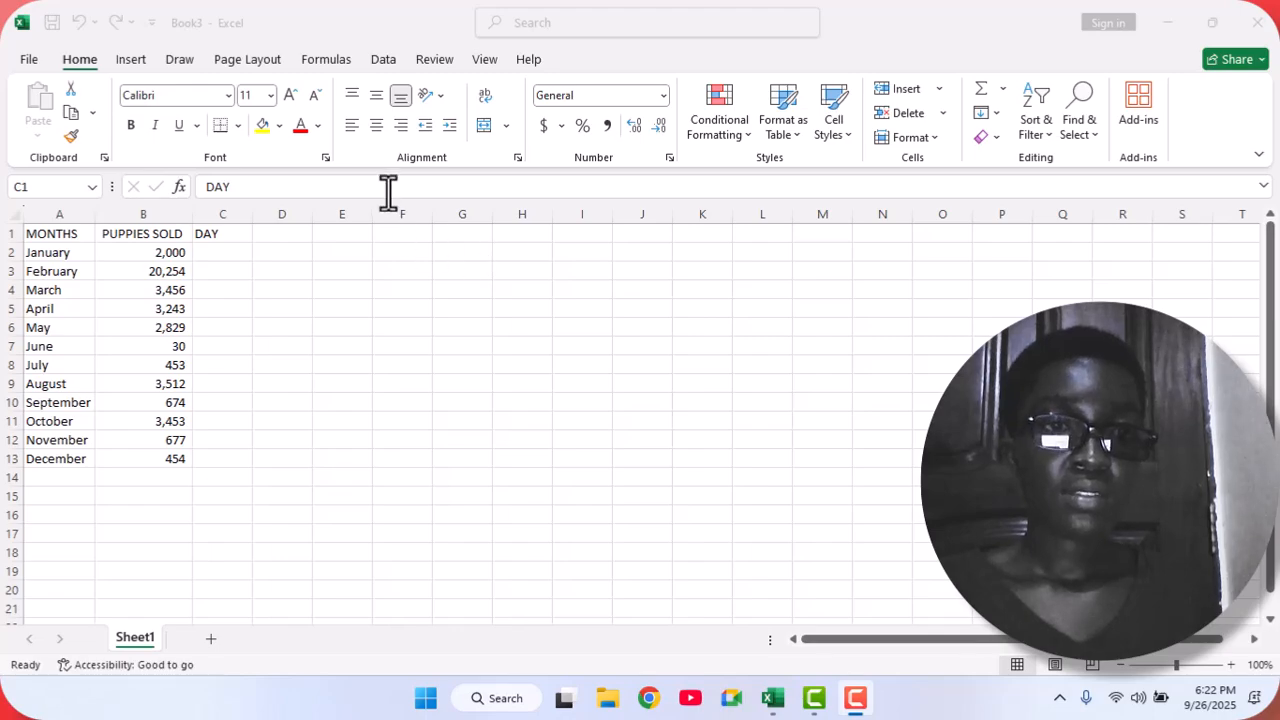
pyautogui.click(207, 211)
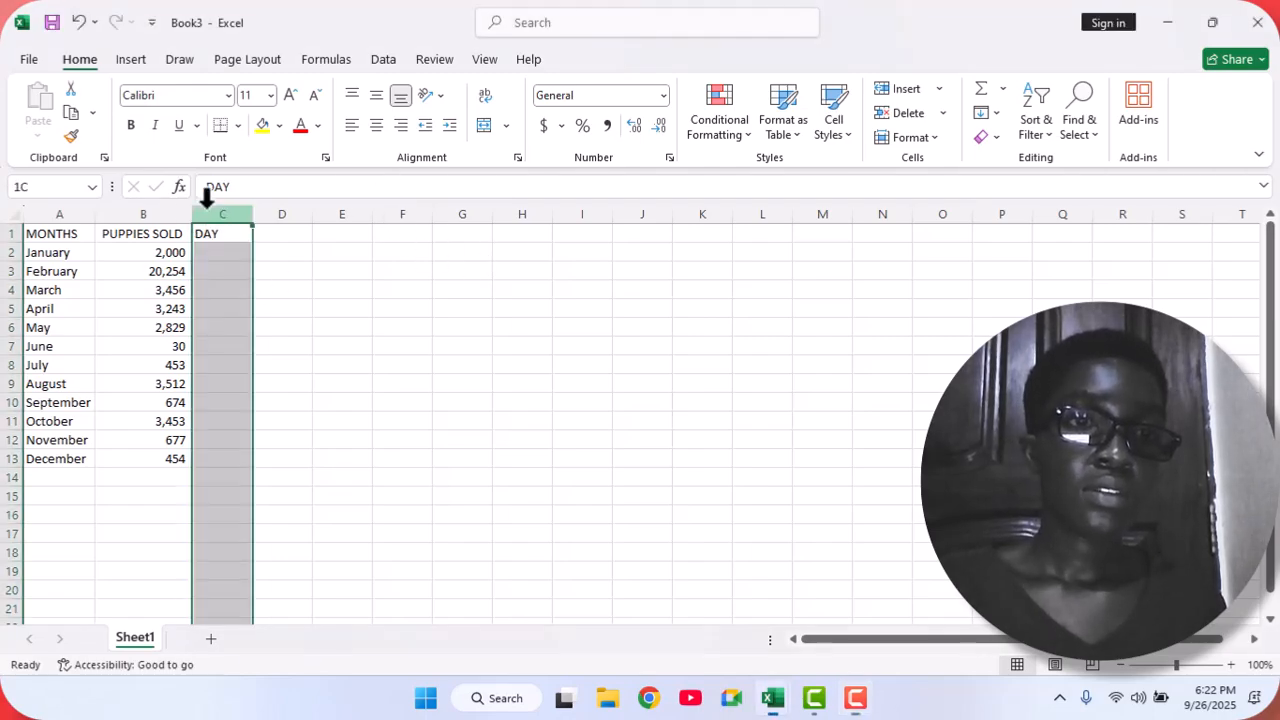
pyautogui.rightClick(230, 318)
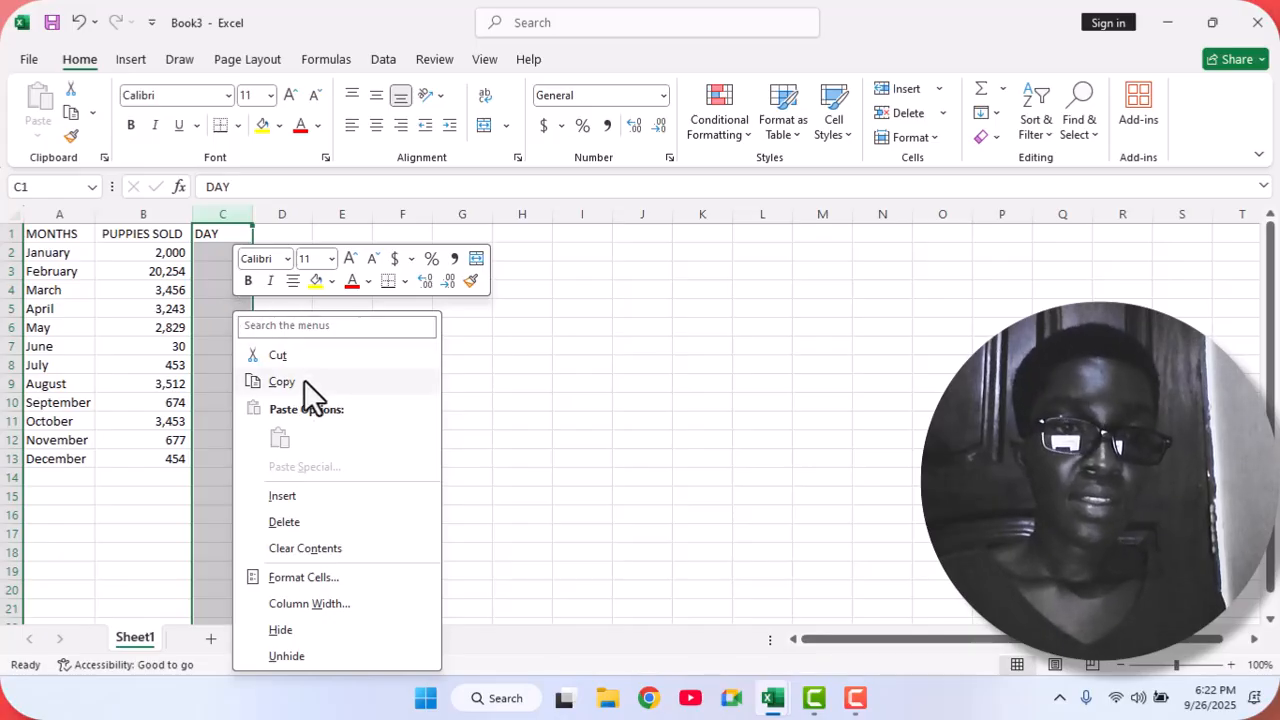
pyautogui.click(316, 520)
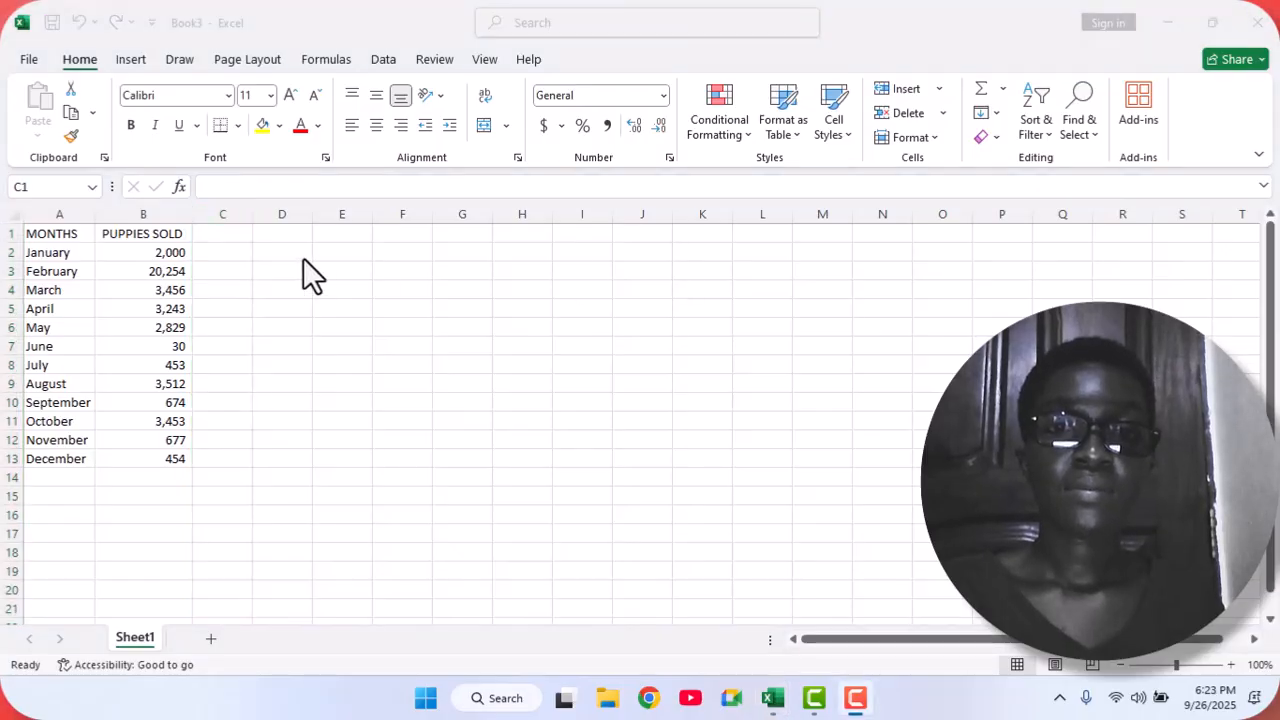
# - Enter the heading DAY in C1 again
pyautogui.click(224, 238)
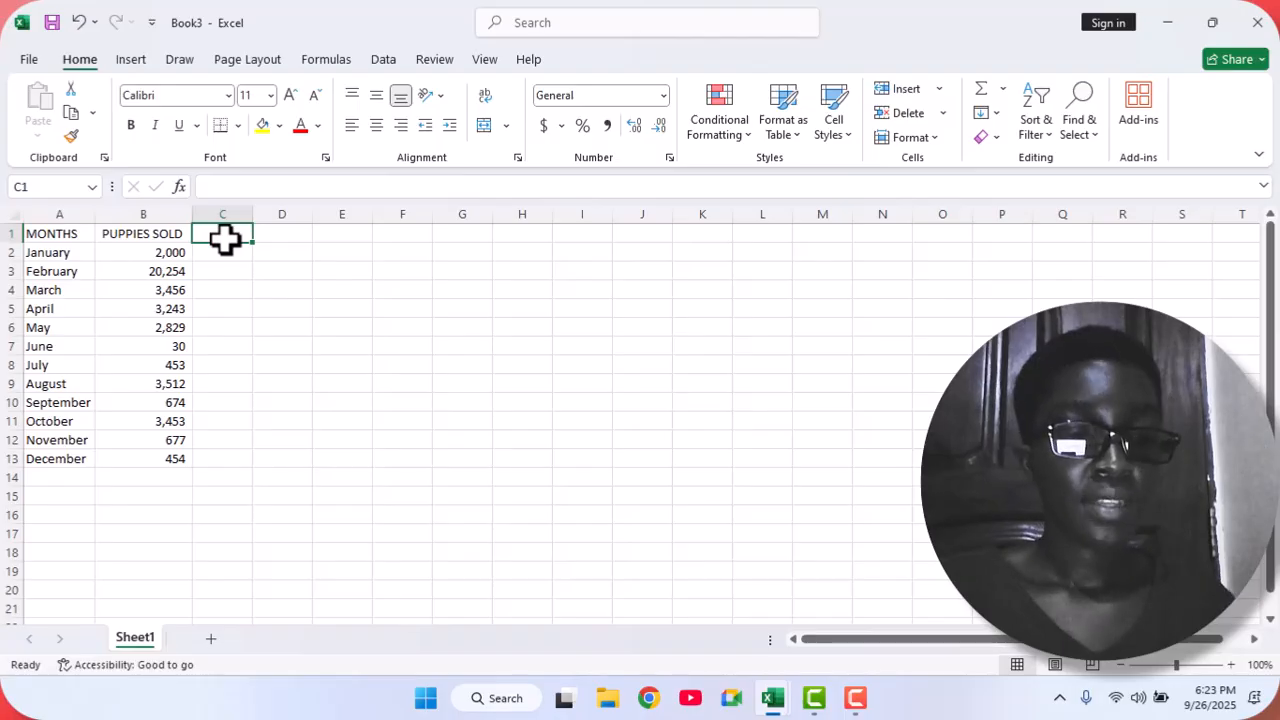
pyautogui.write('d')
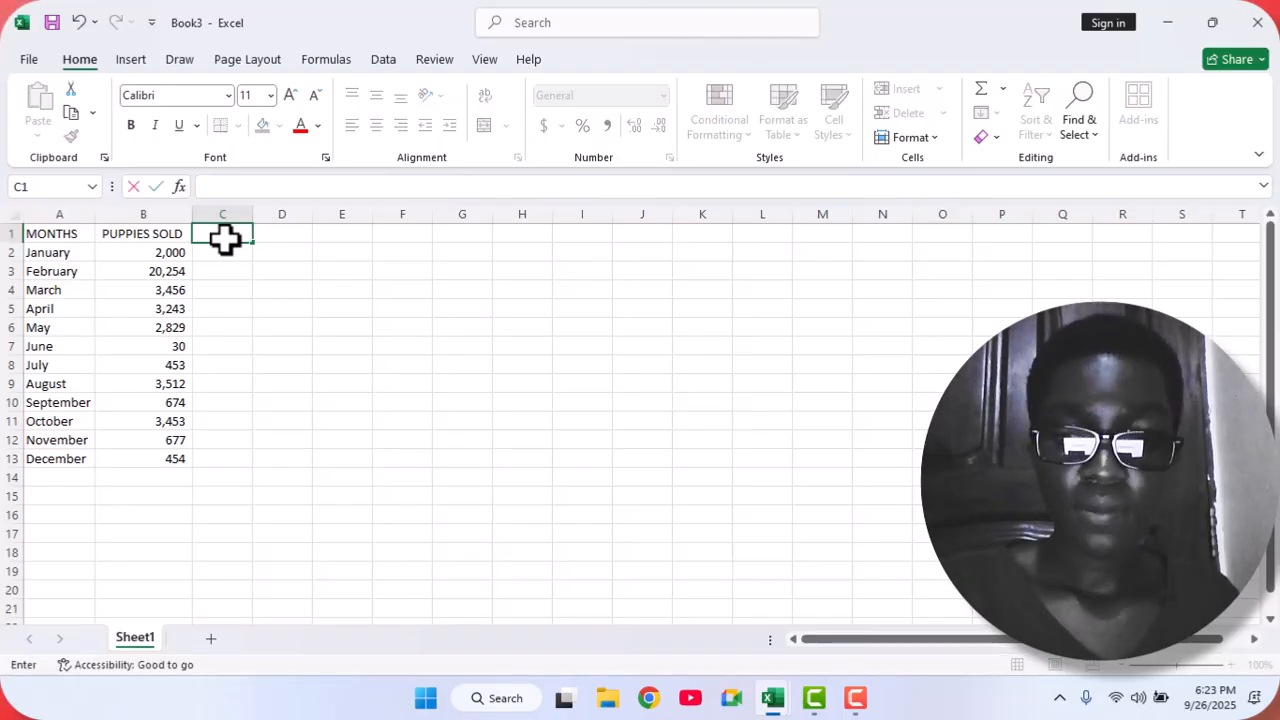
pyautogui.write('AY')
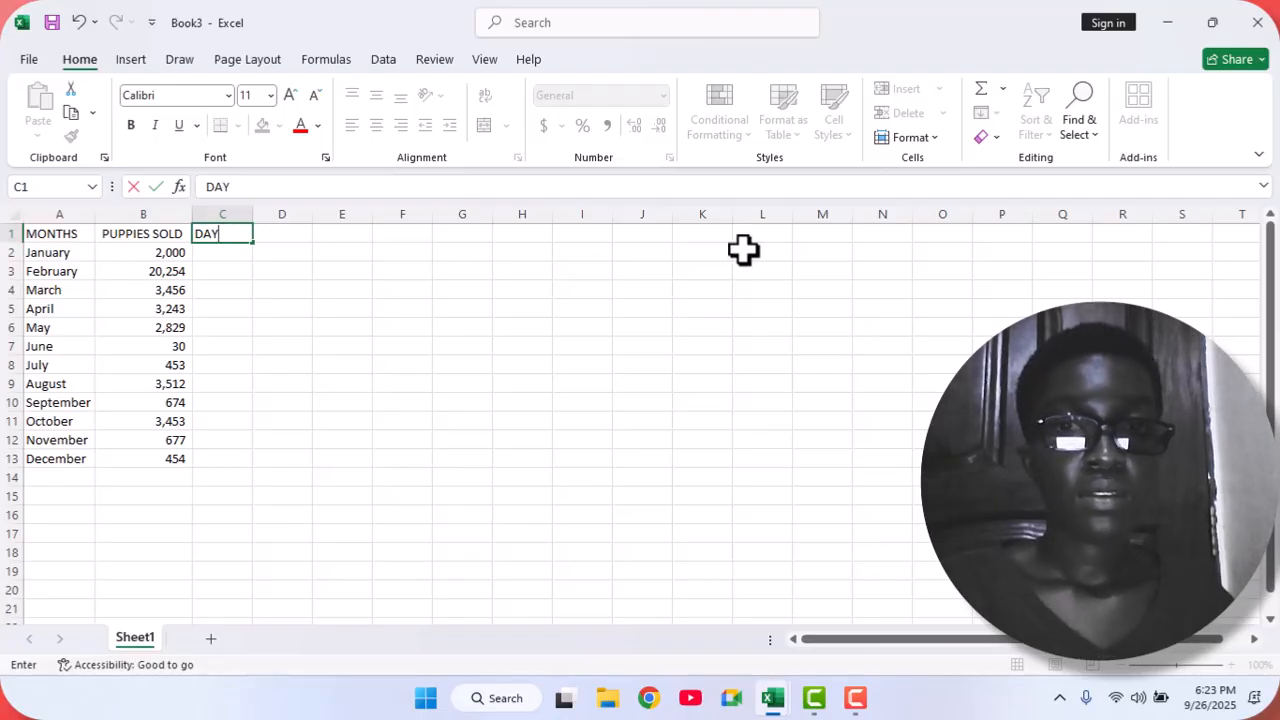
pyautogui.rightClick(228, 236)
pyautogui.click(206, 188)
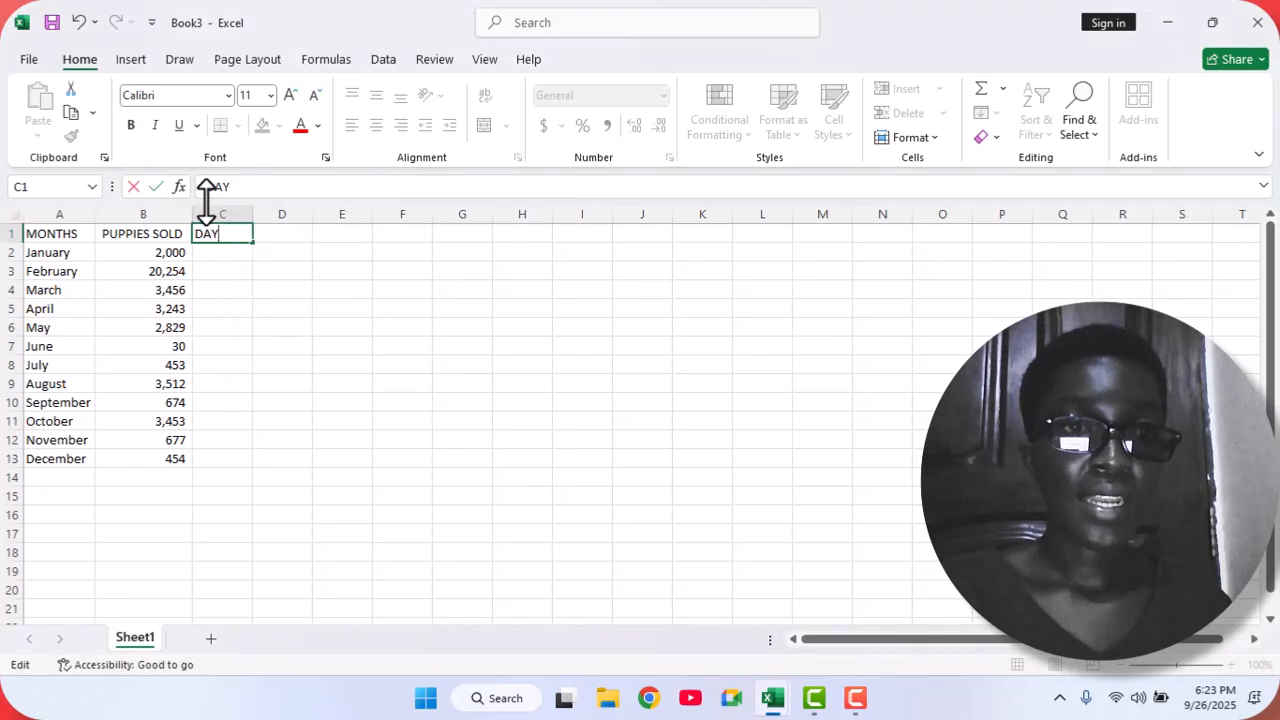
# - Hide column C, which holds the DAY heading
pyautogui.click(218, 213)
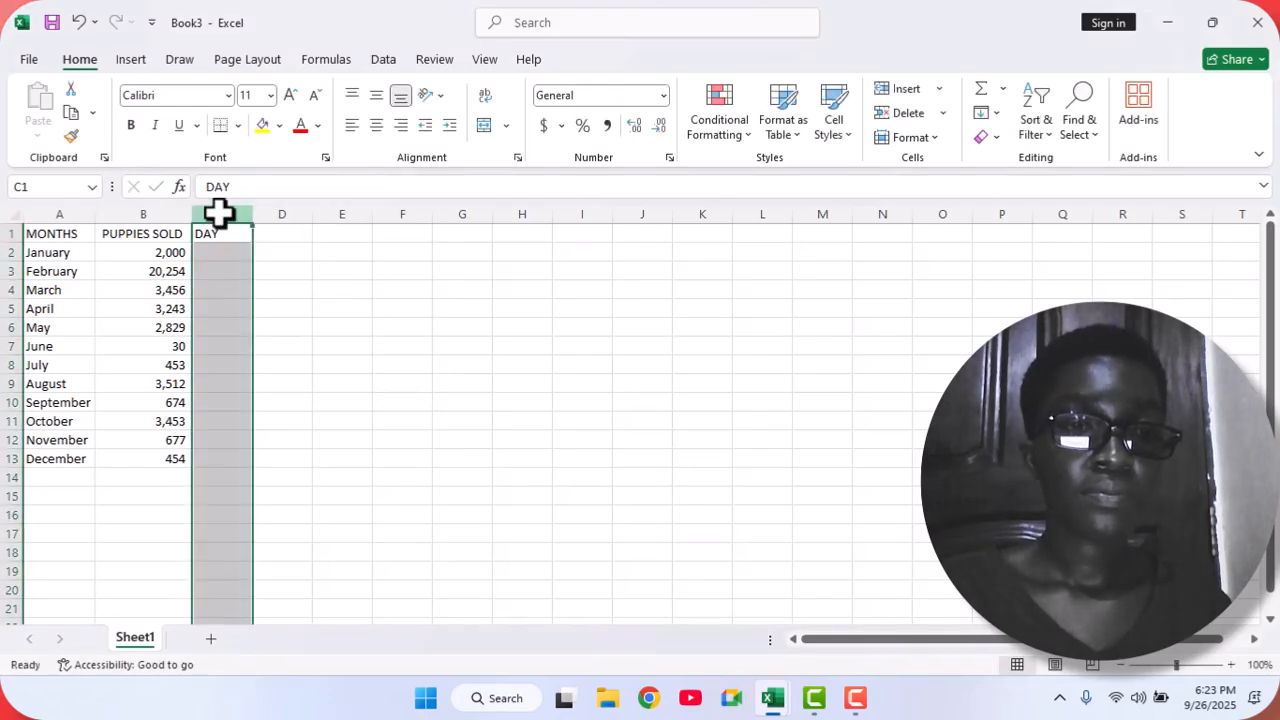
pyautogui.rightClick(220, 214)
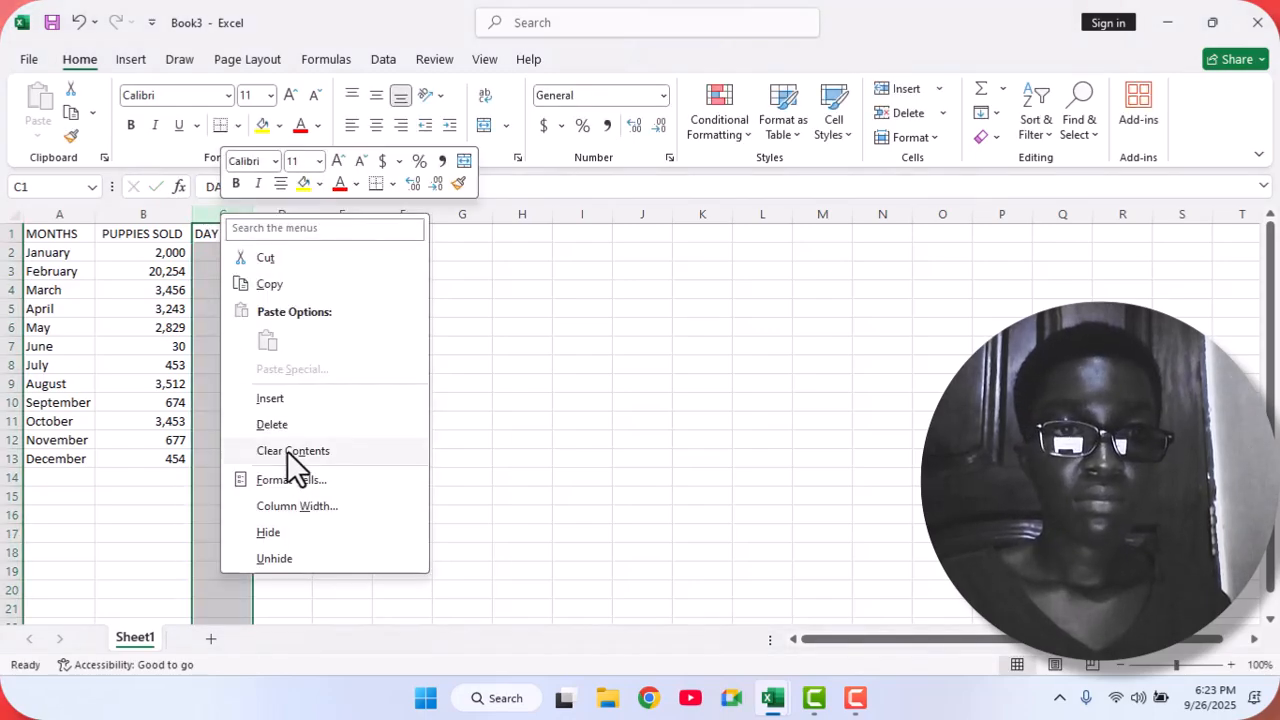
pyautogui.click(291, 530)
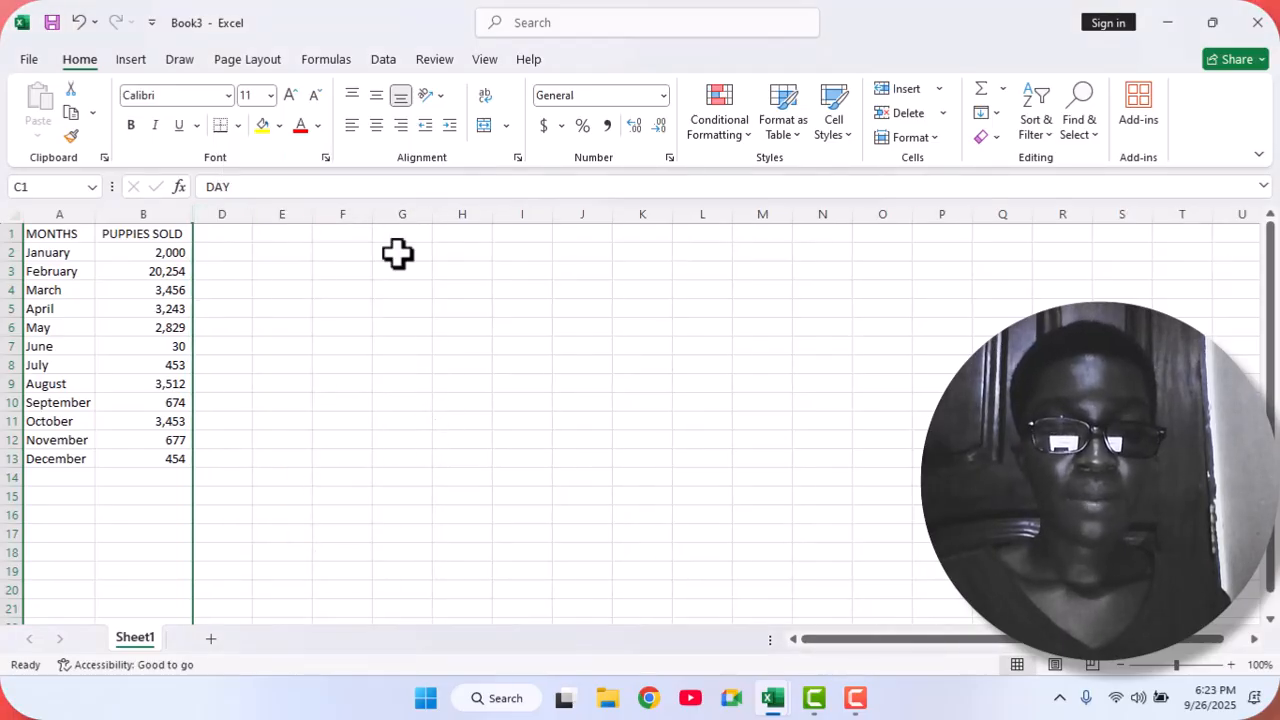
pyautogui.press('F10')
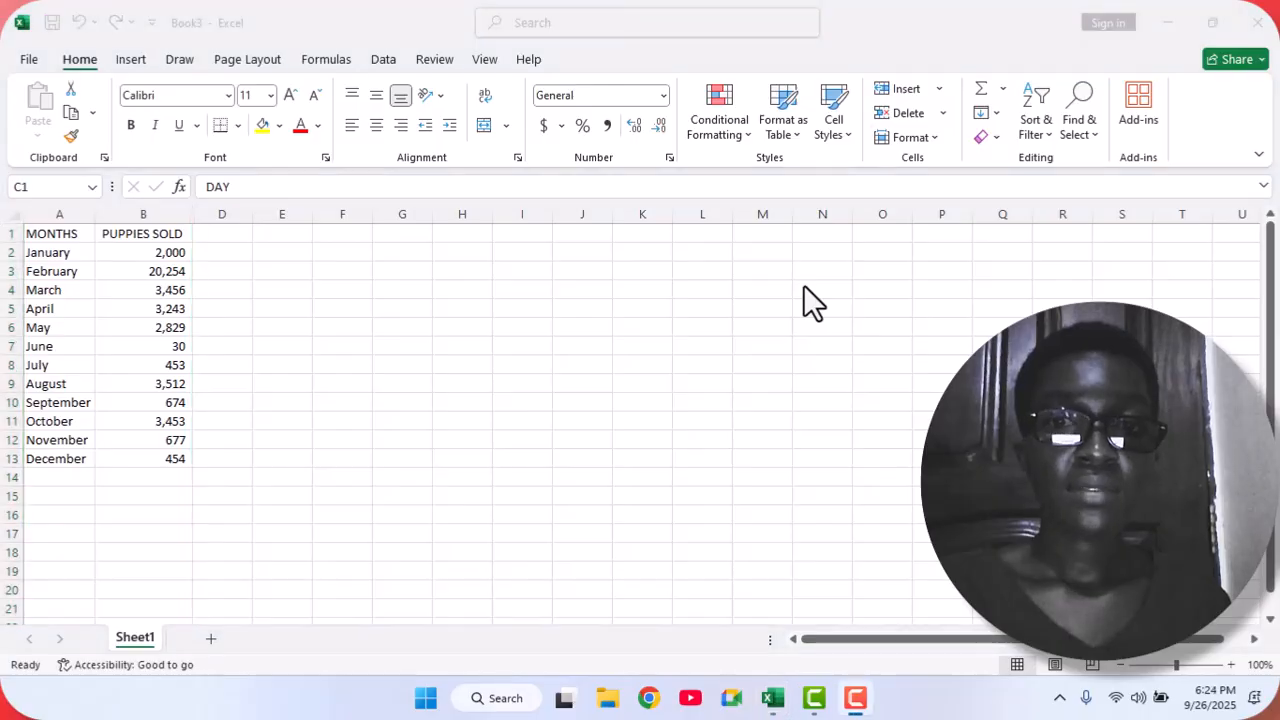
# - Select columns B through D, unhide the DAY column between them, and clear the selection by choosing cell D9
pyautogui.click(156, 212)
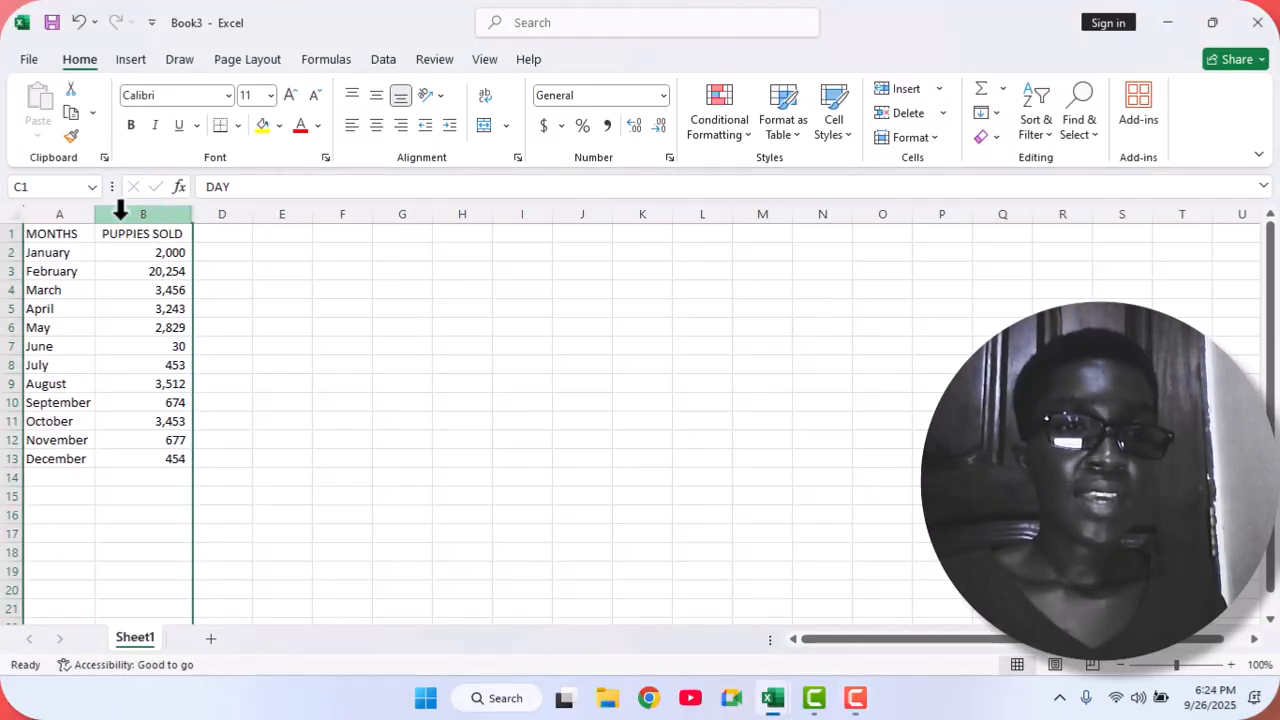
pyautogui.moveTo(136, 209); pyautogui.dragTo(216, 208)
pyautogui.rightClick(166, 213)
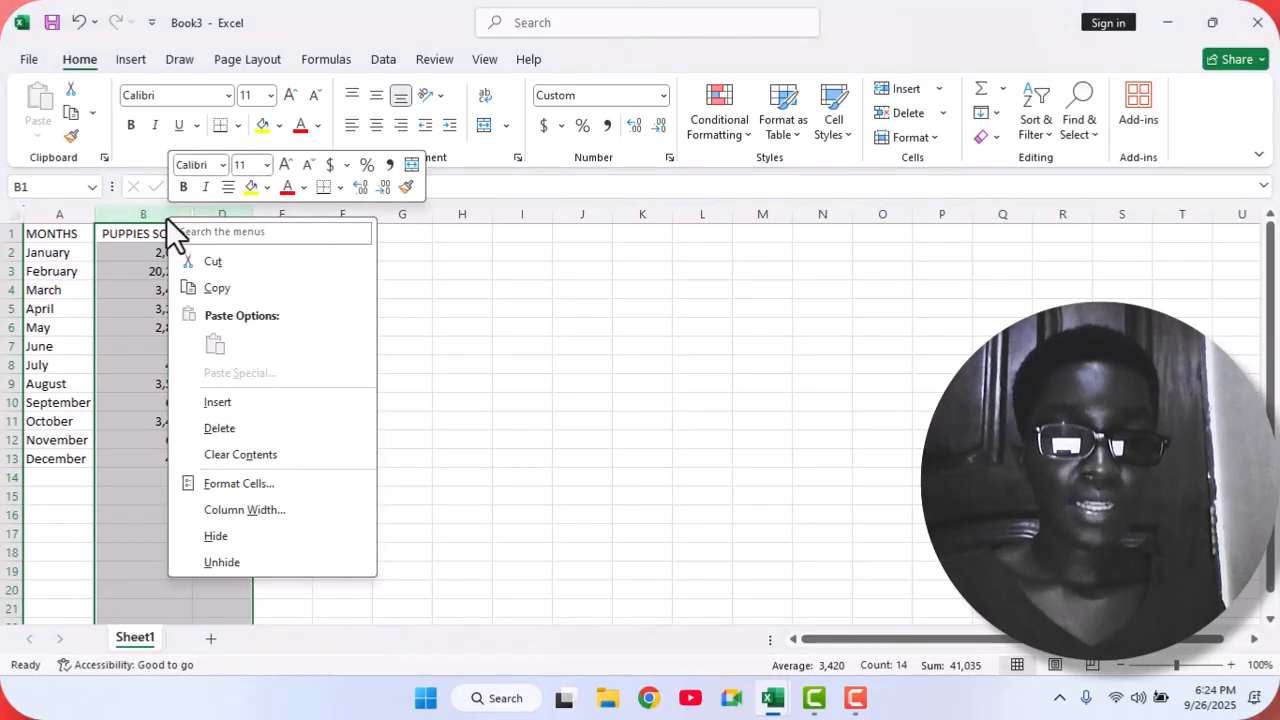
pyautogui.click(250, 555)
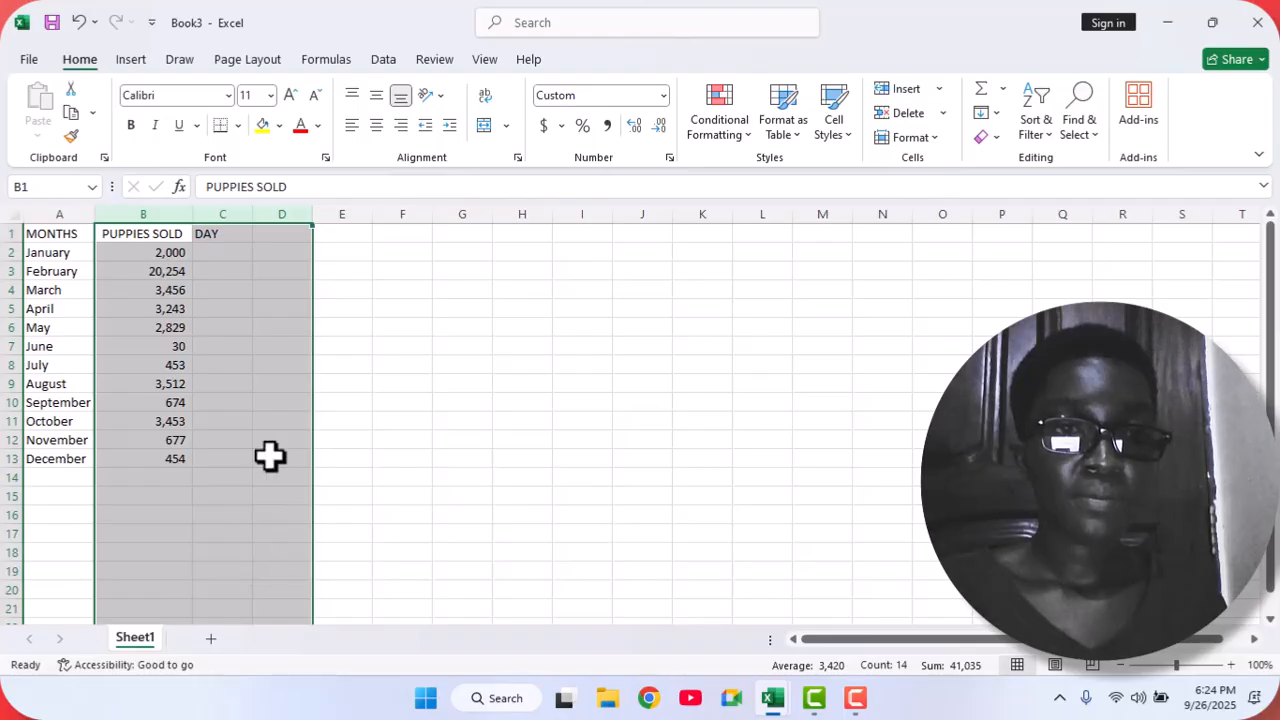
pyautogui.click(292, 383)
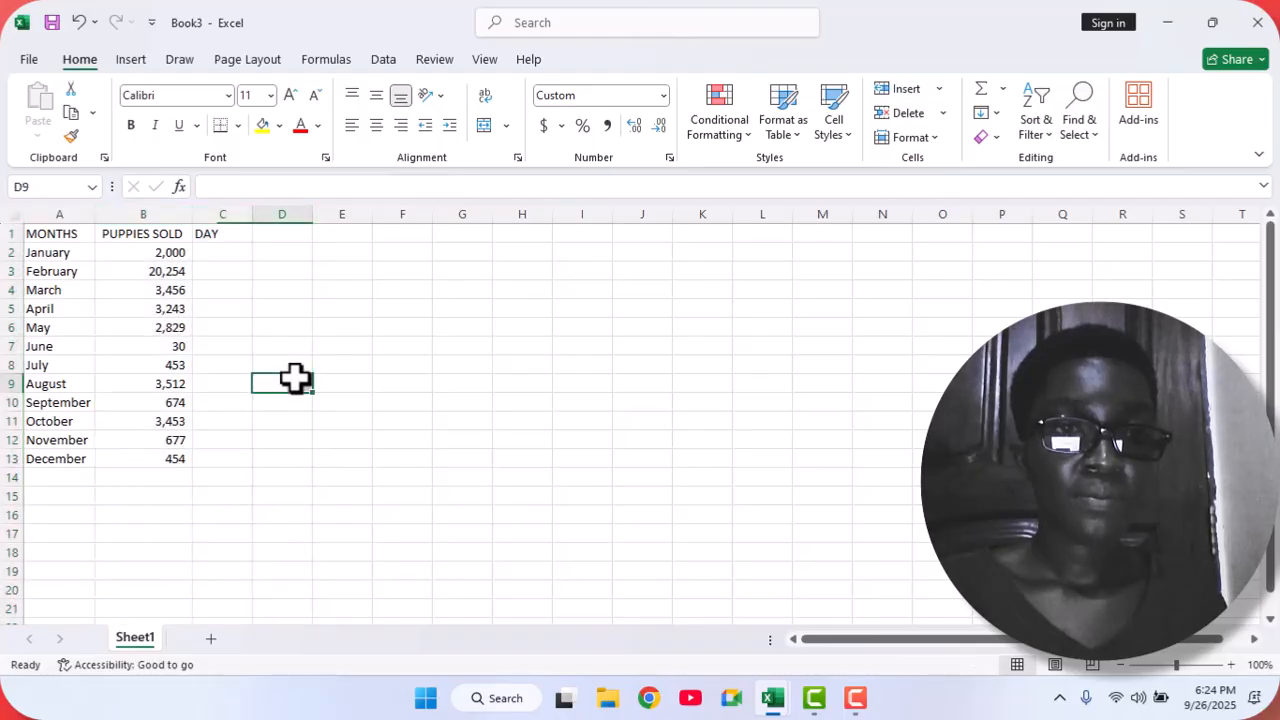
# - Convert the data range A1:C13 into an Excel table that has headers
pyautogui.click(818, 295)
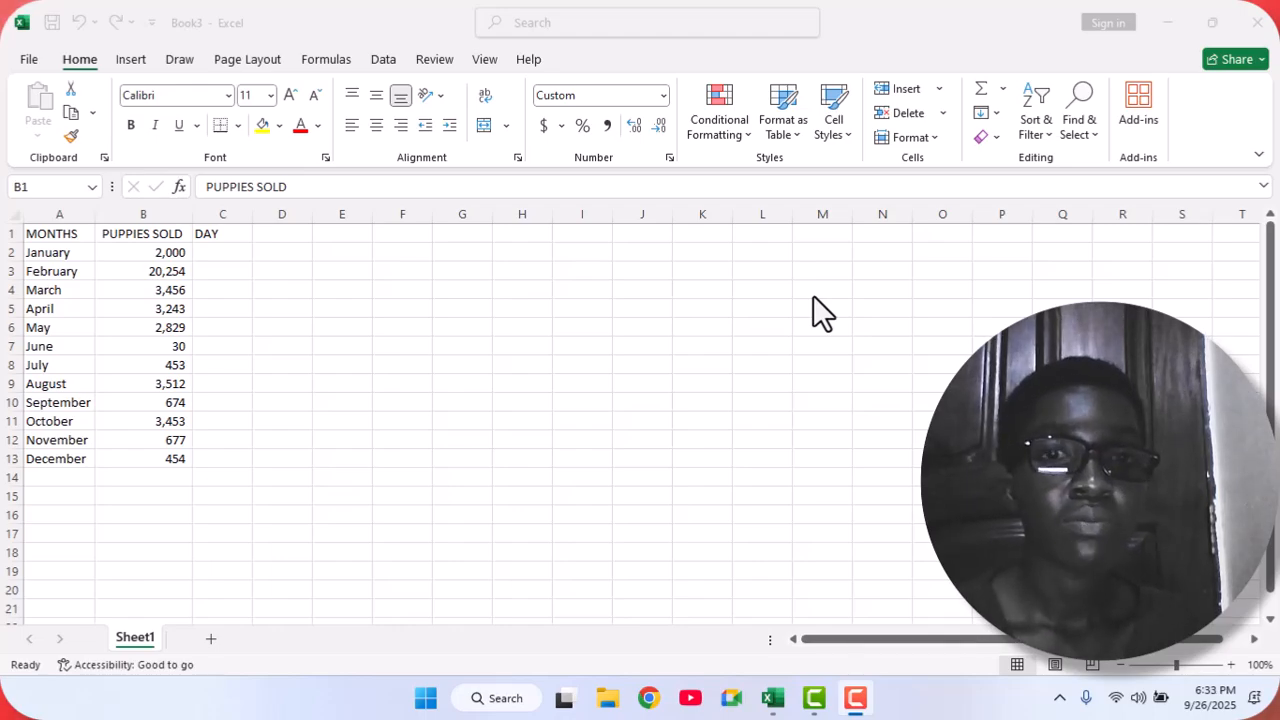
pyautogui.click(133, 62)
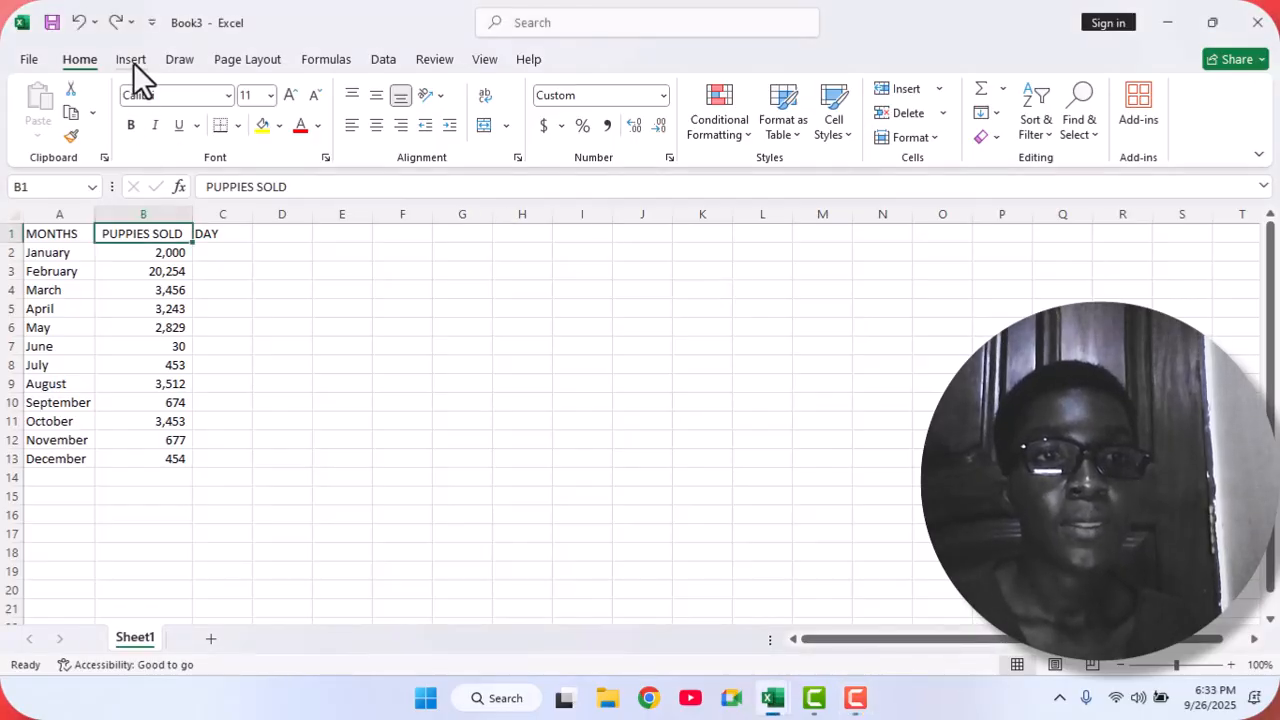
pyautogui.doubleClick(133, 62)
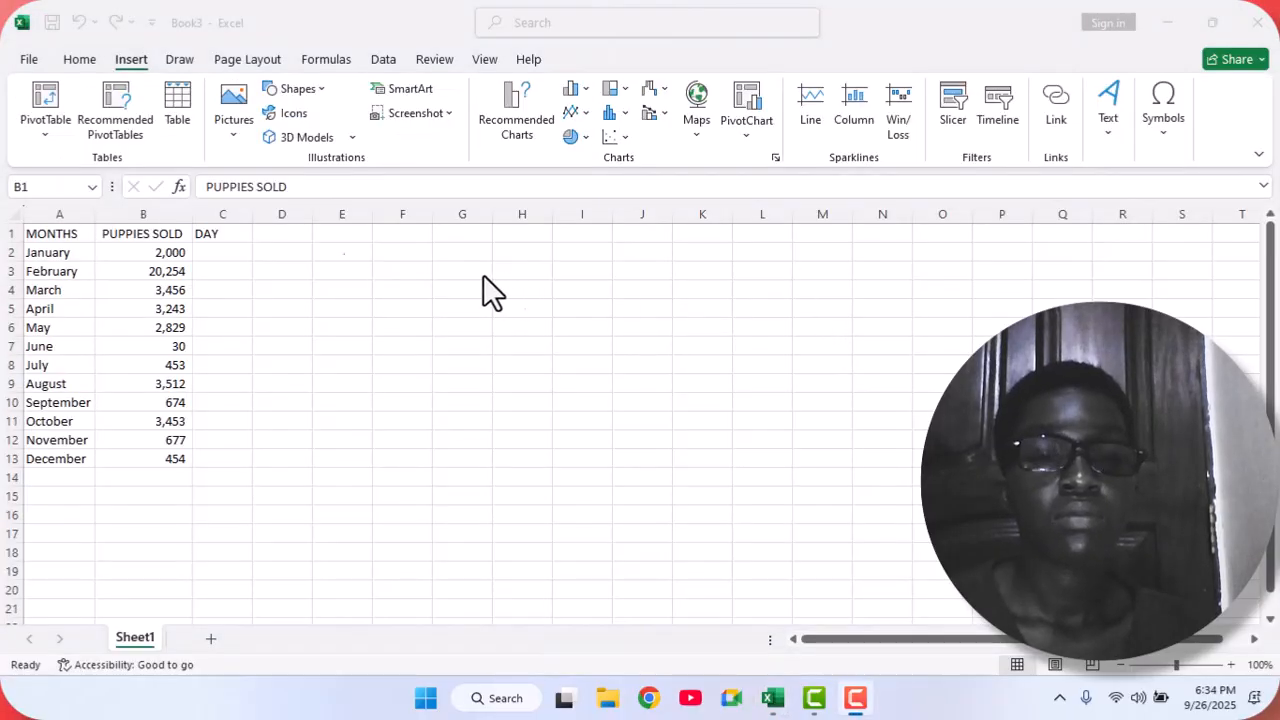
pyautogui.click(172, 100)
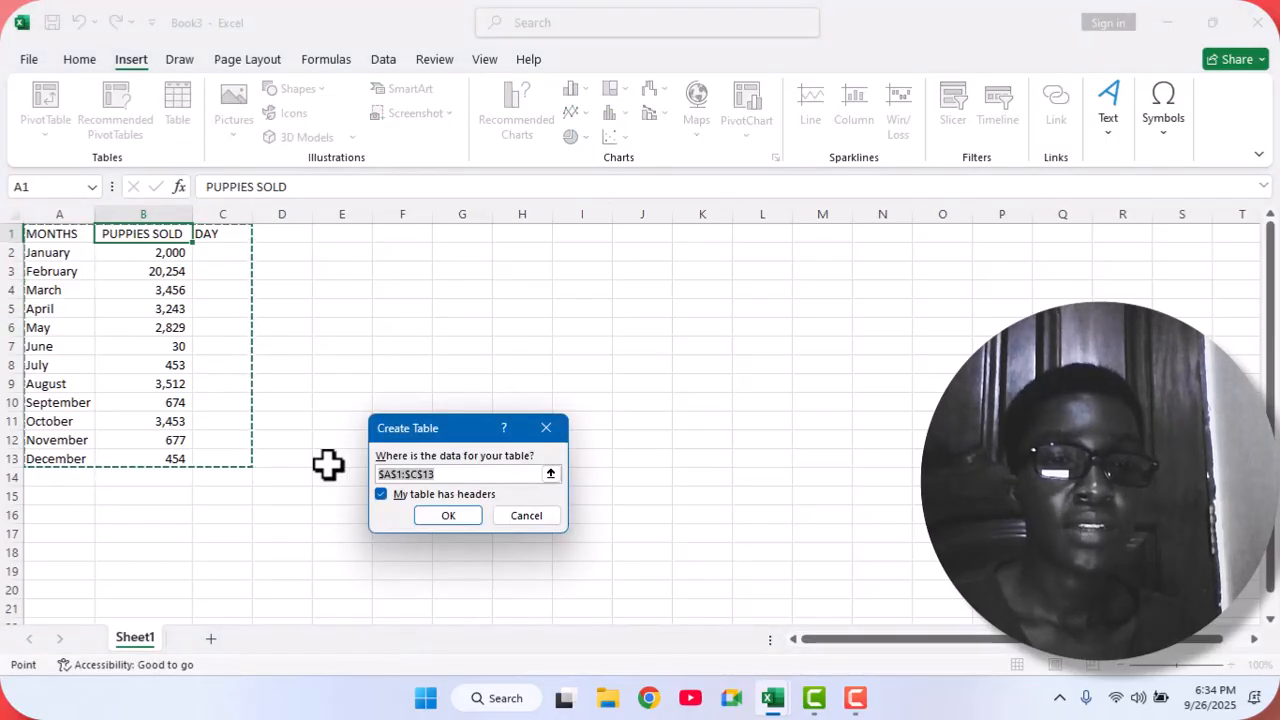
pyautogui.click(449, 521)
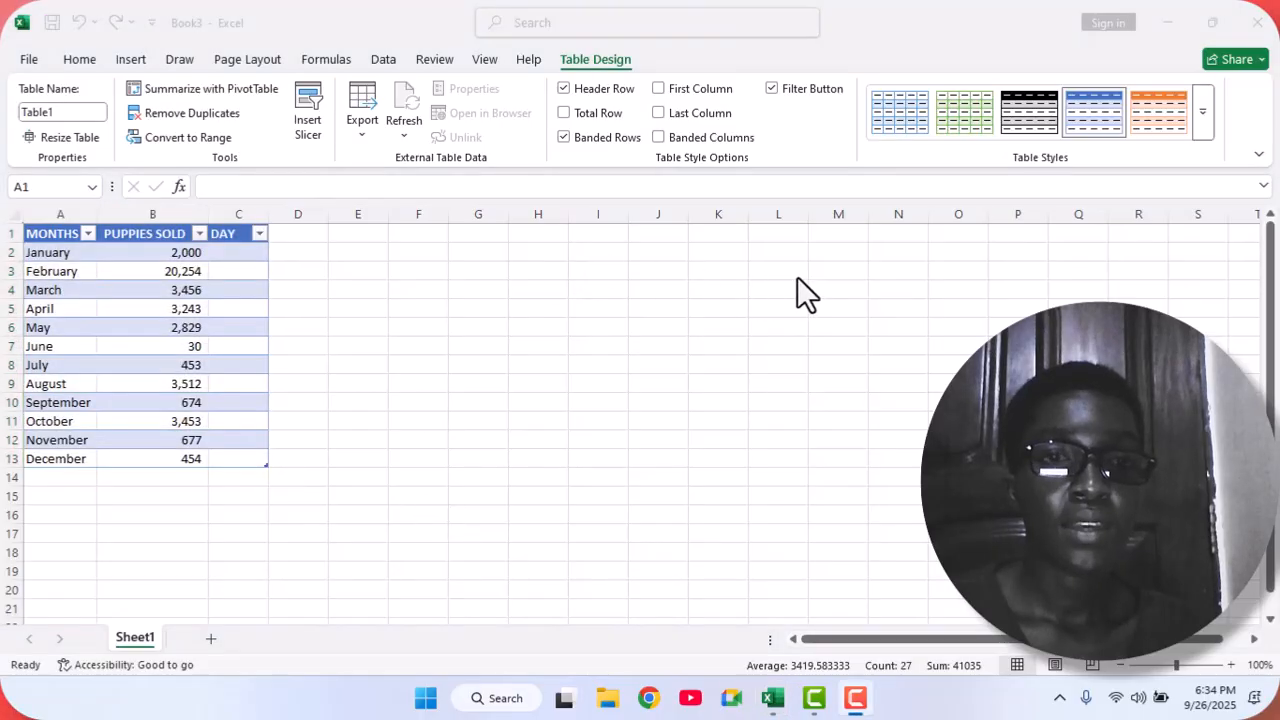
# - Apply the orange banded style to the table and add a total row
pyautogui.click(960, 107)
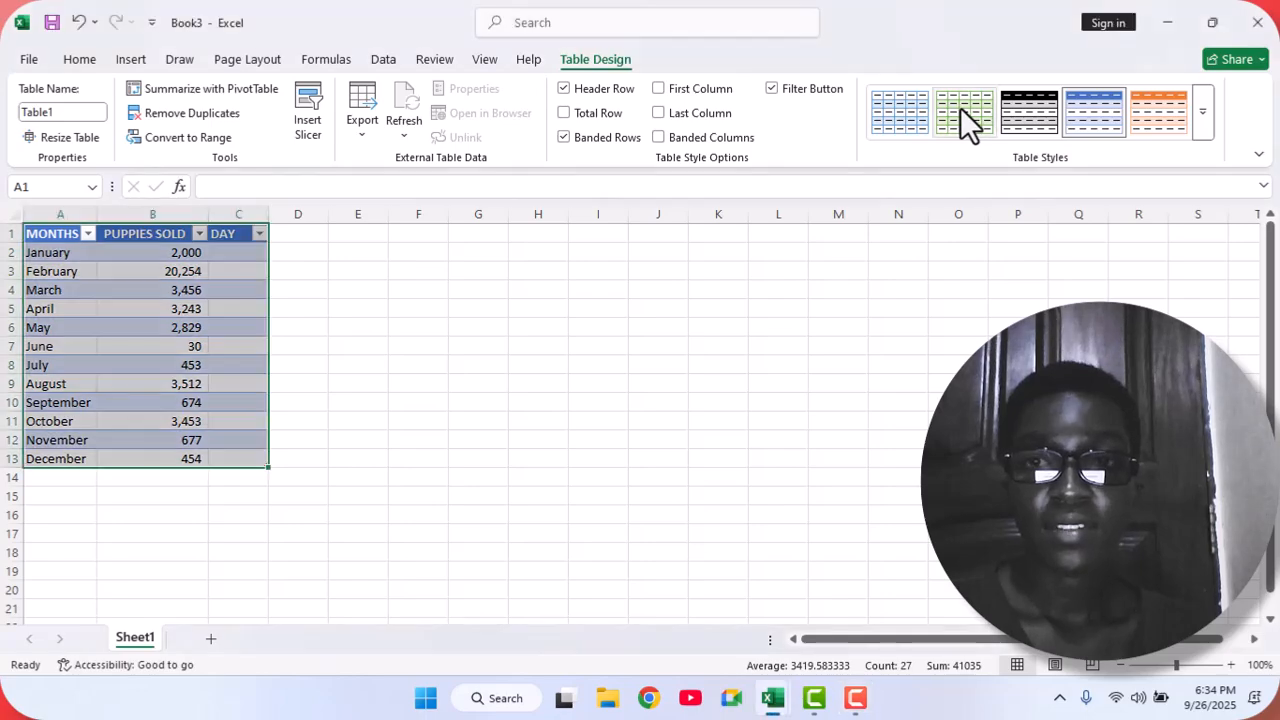
pyautogui.click(1137, 118)
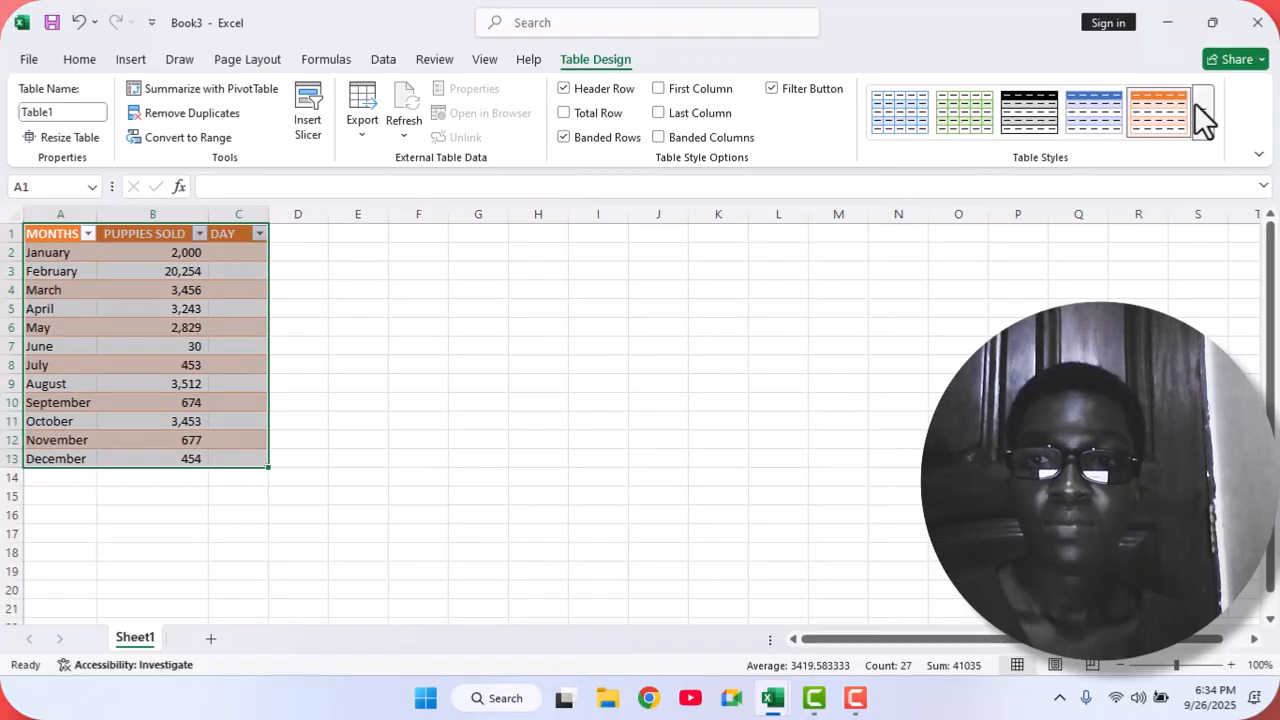
pyautogui.click(1112, 289)
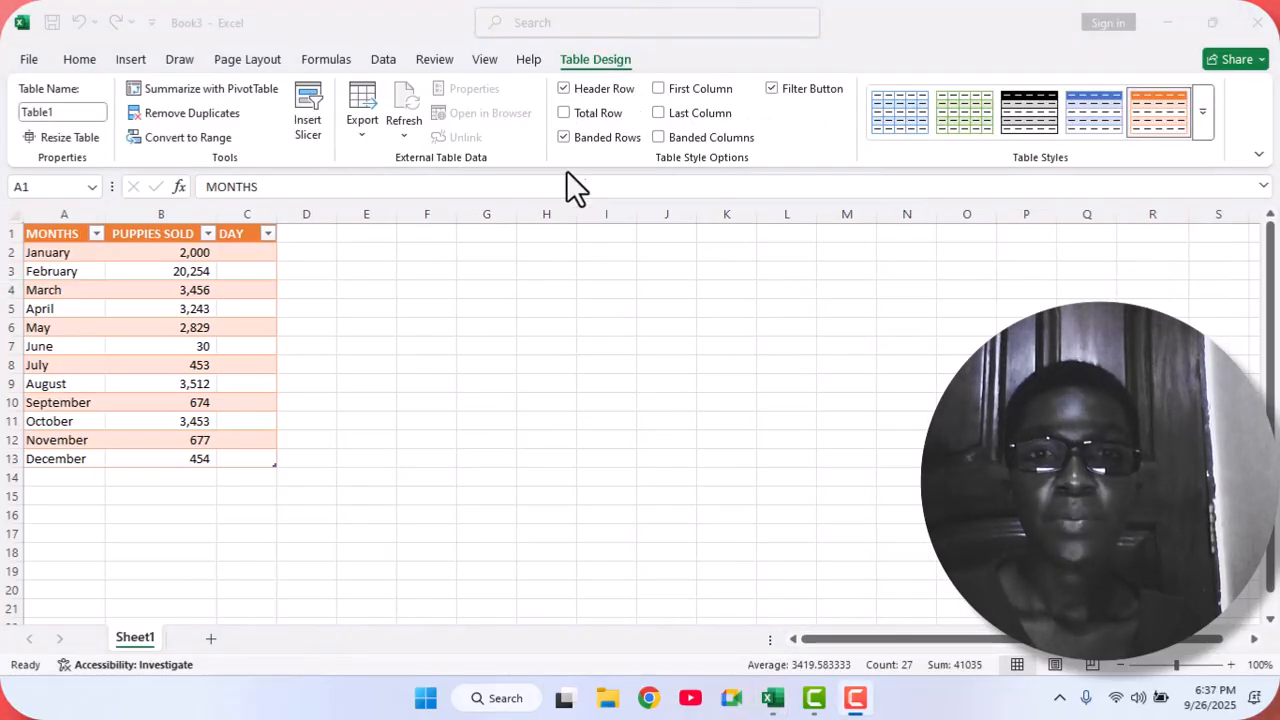
pyautogui.click(564, 113)
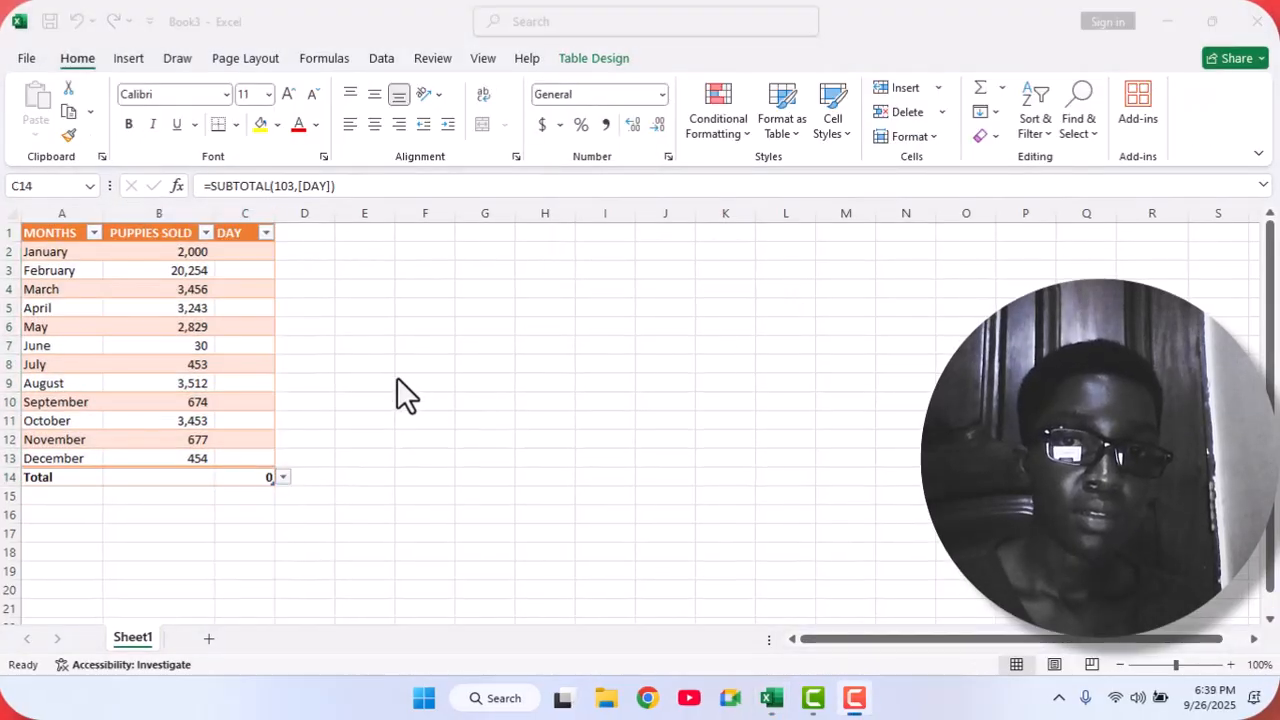
# - Clear the contents of column C, which holds the DAY heading
pyautogui.click(247, 212)
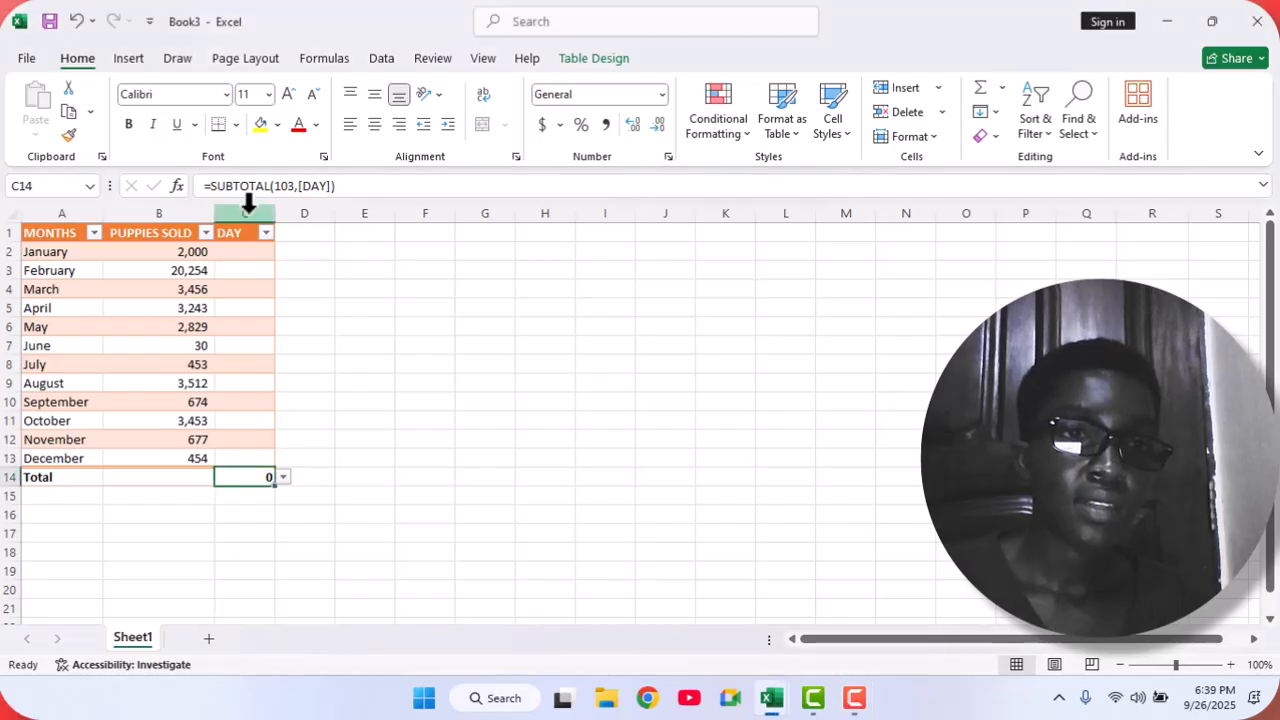
pyautogui.click(247, 212)
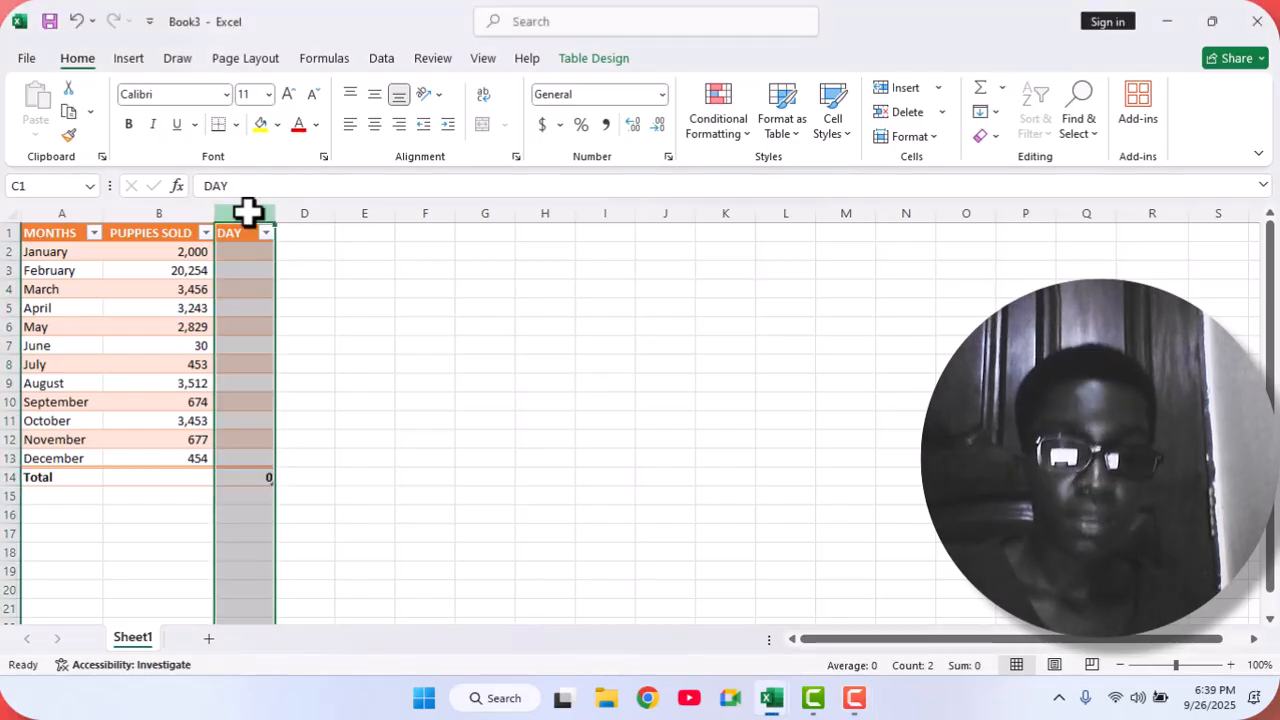
pyautogui.press('Delete')
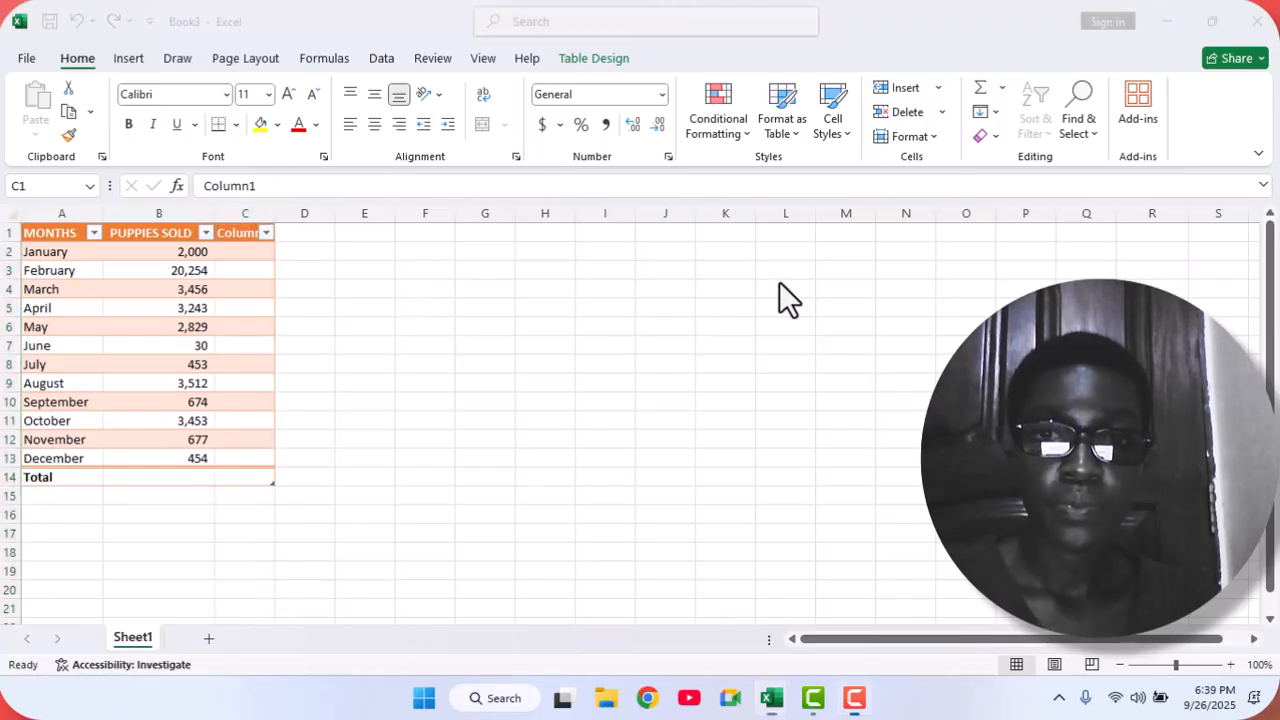
# - Delete the whole column C from the sheet and clear the selection by choosing cell D11
pyautogui.click(246, 213)
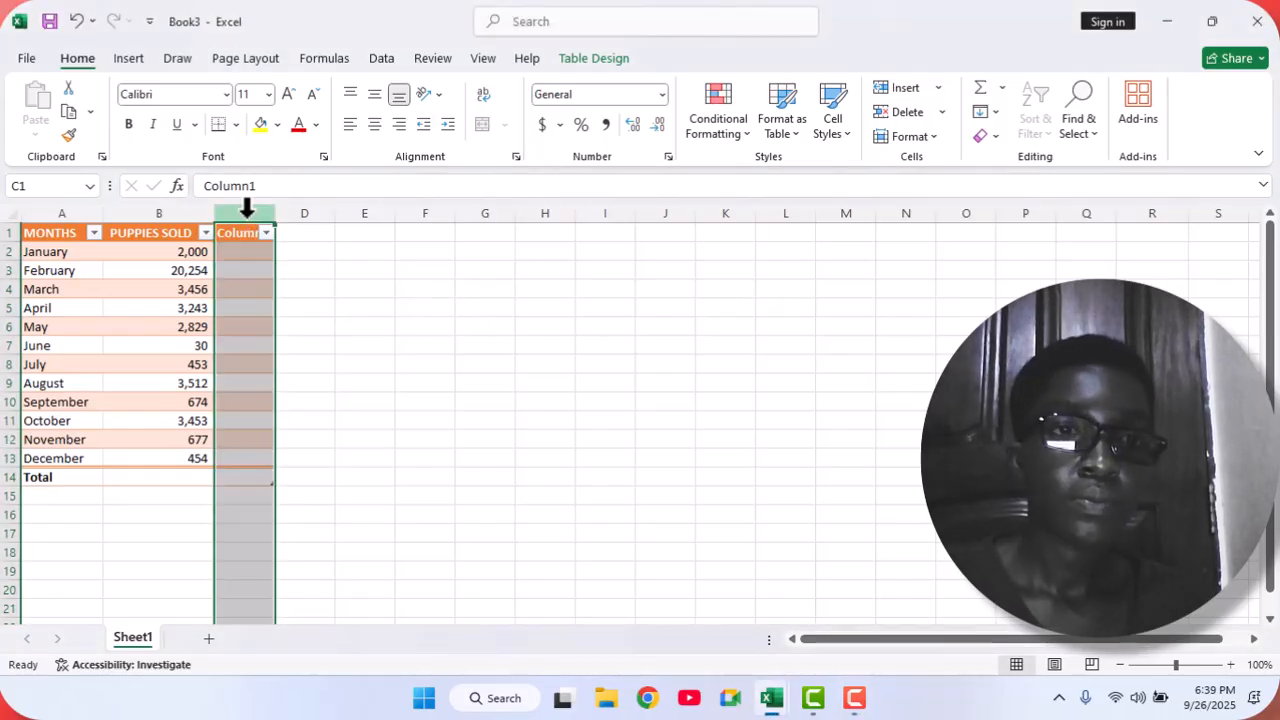
pyautogui.rightClick(247, 210)
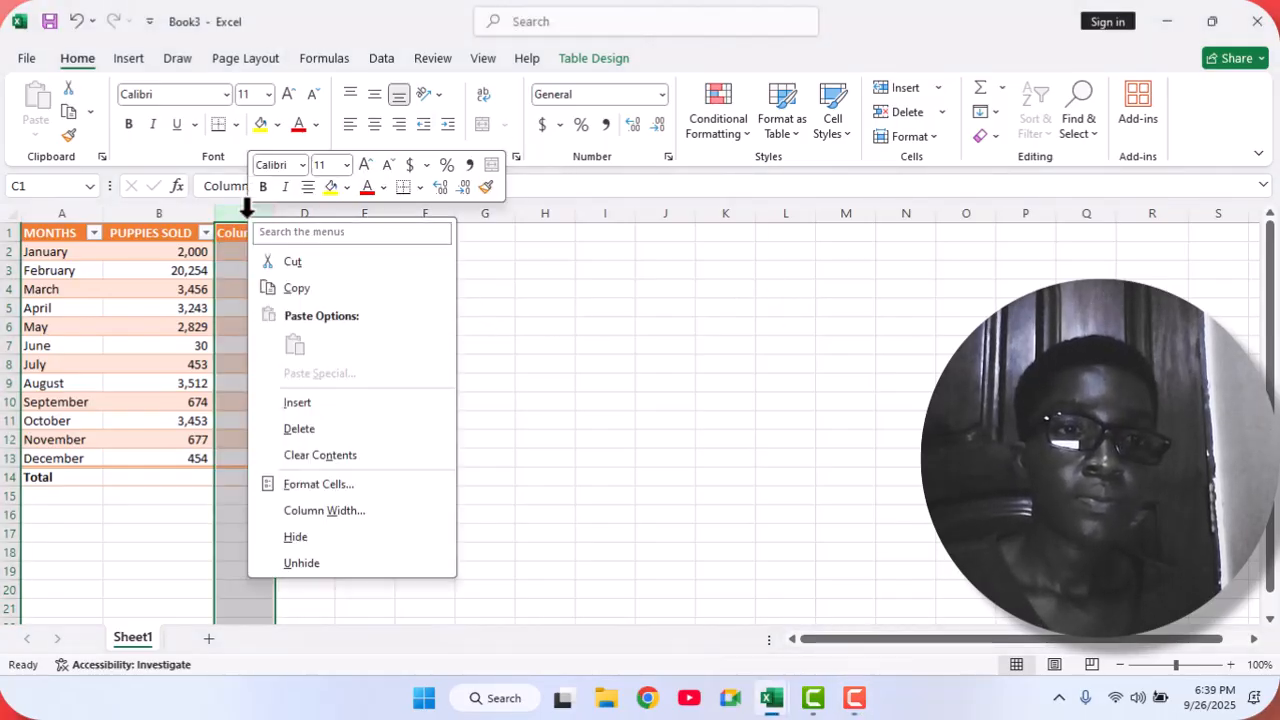
pyautogui.click(319, 428)
pyautogui.click(319, 425)
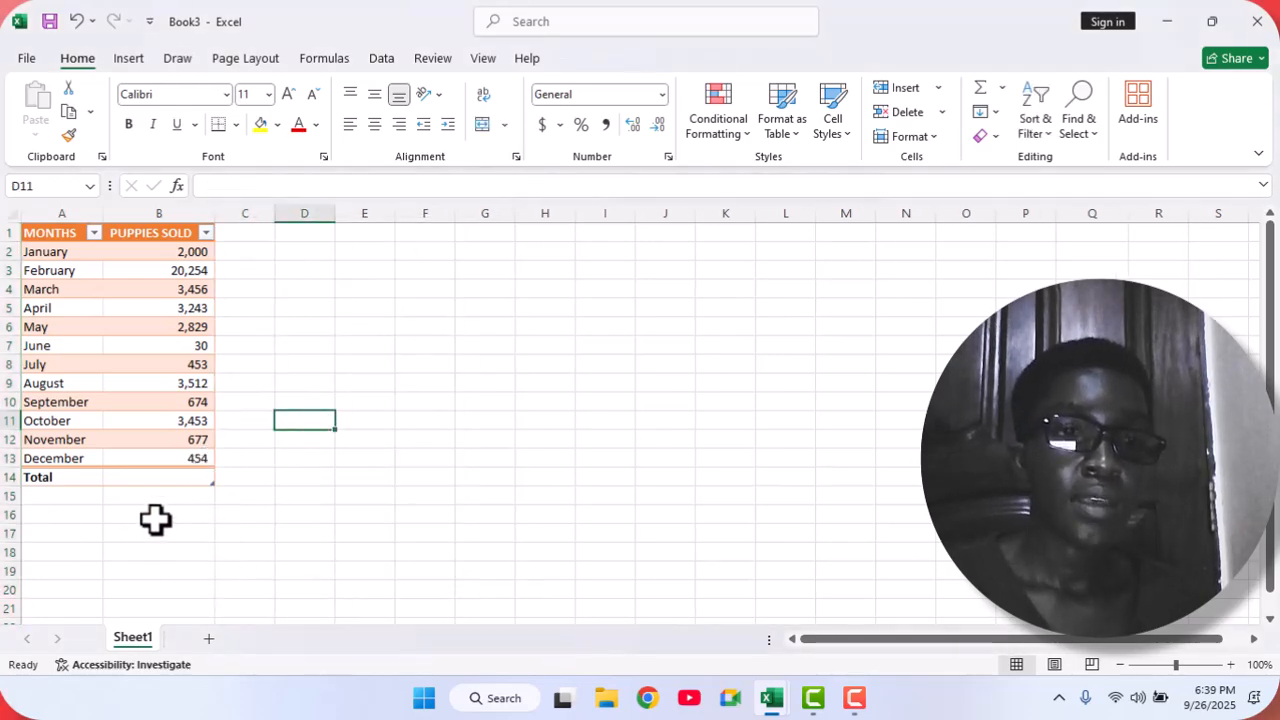
pyautogui.click(195, 480)
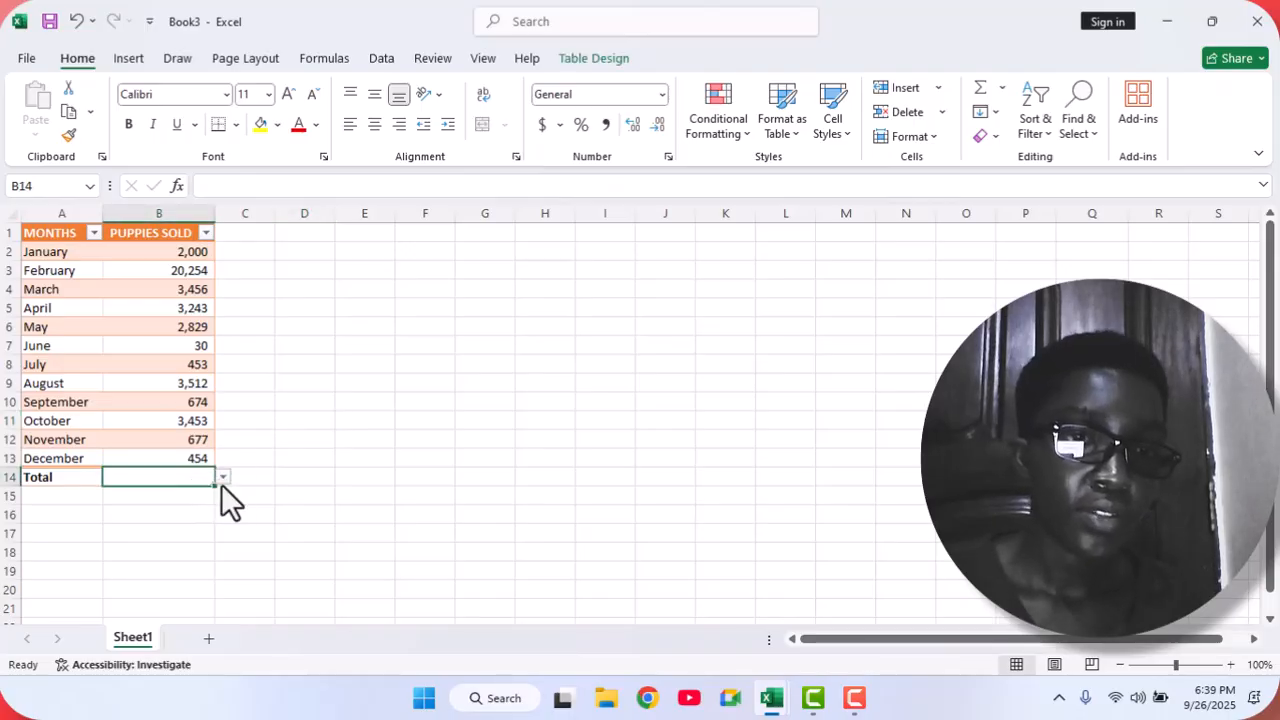
pyautogui.click(224, 477)
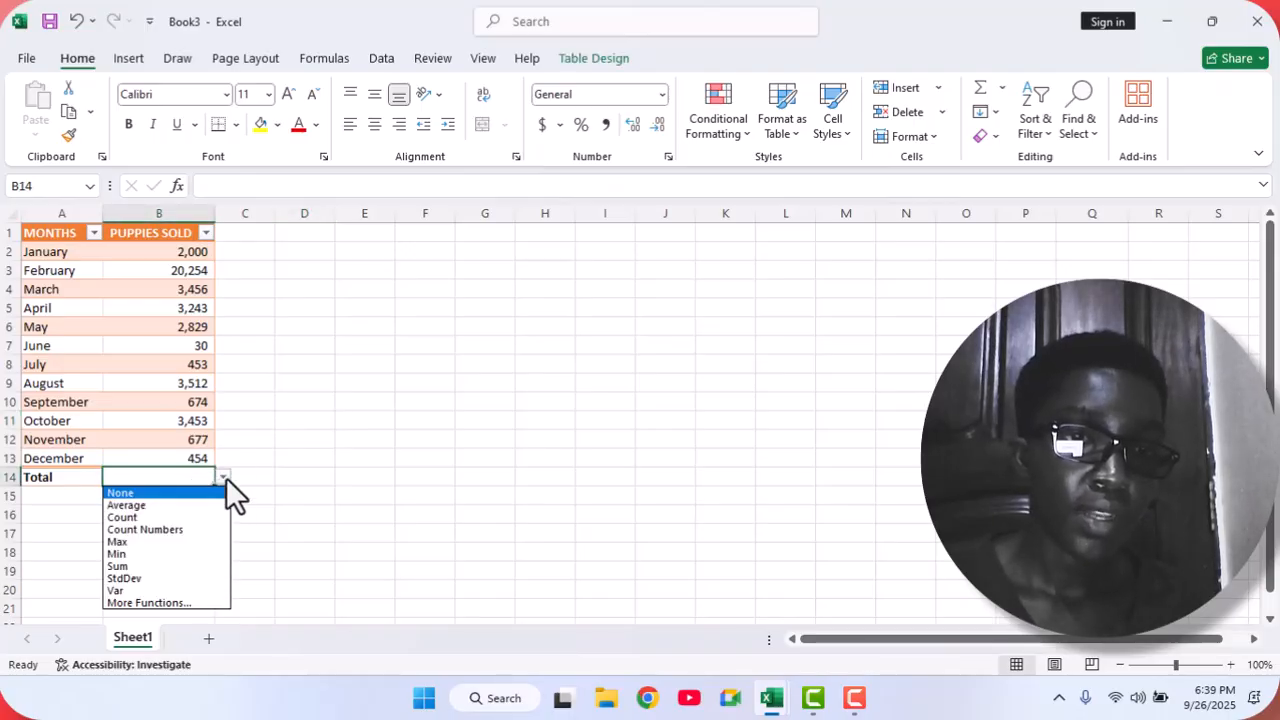
pyautogui.click(192, 602)
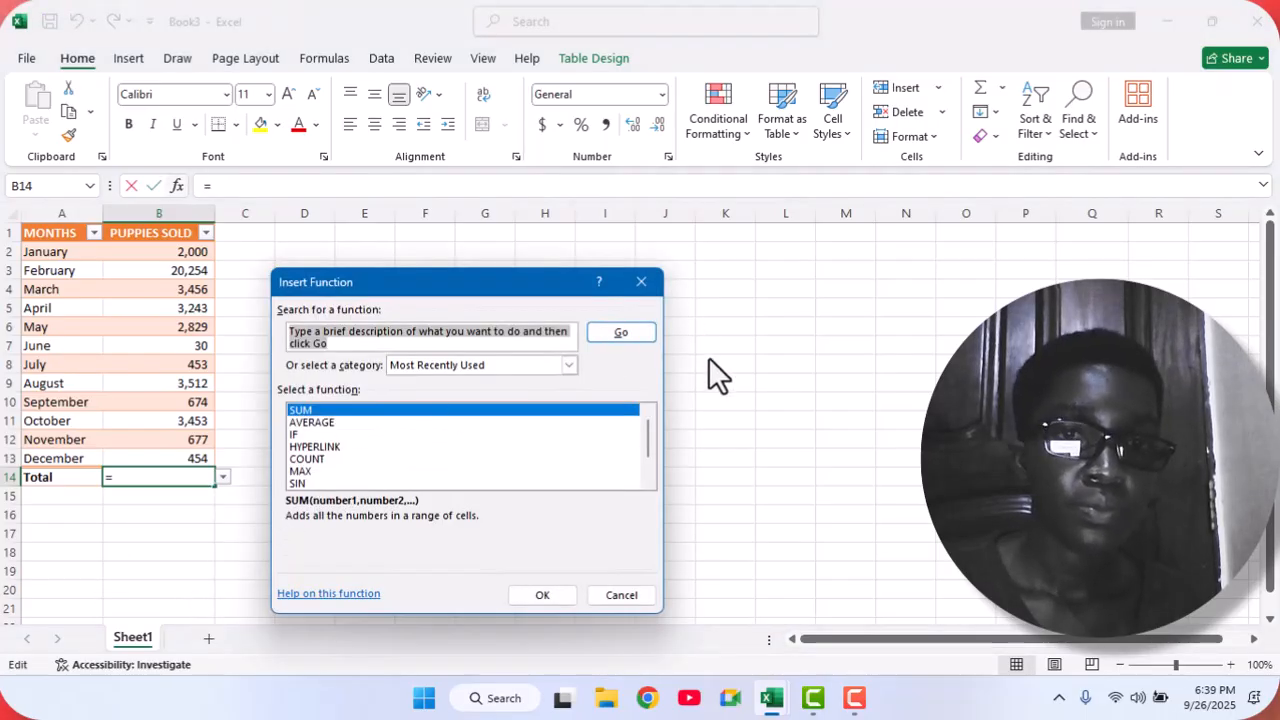
pyautogui.press('Escape')
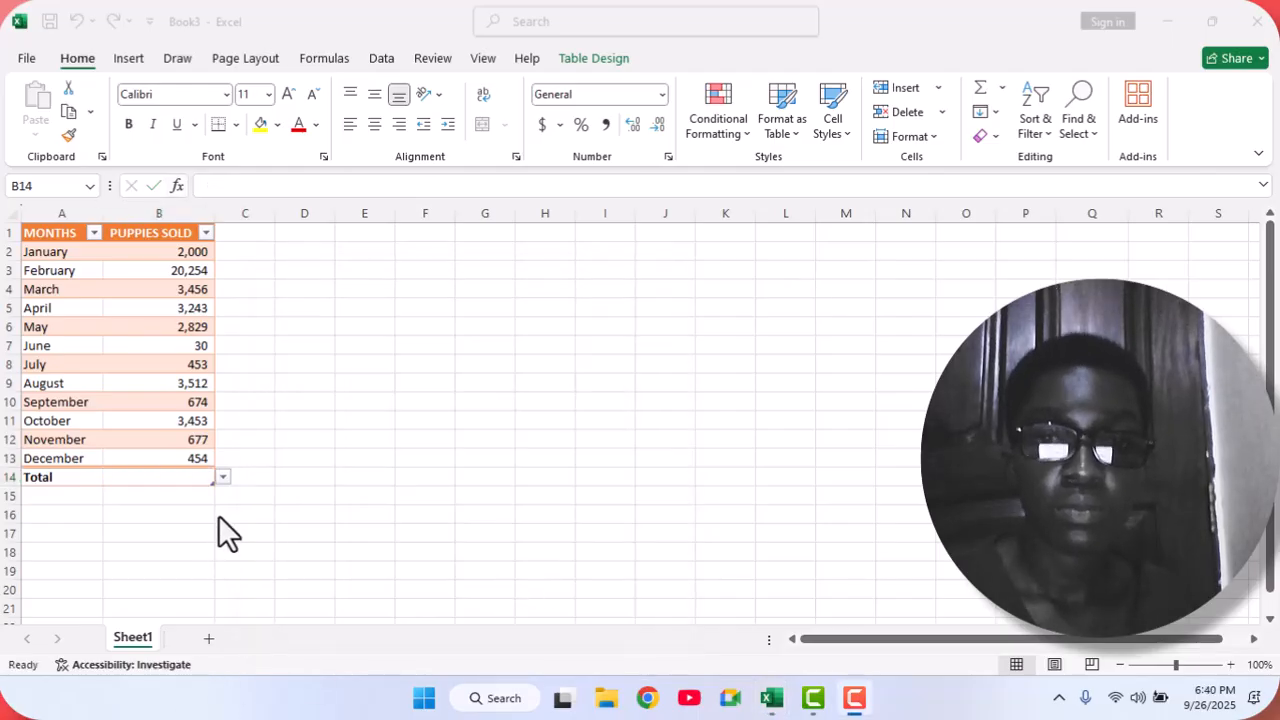
# - Set the total row cell B14 under PUPPIES SOLD to the Sum function
pyautogui.click(227, 474)
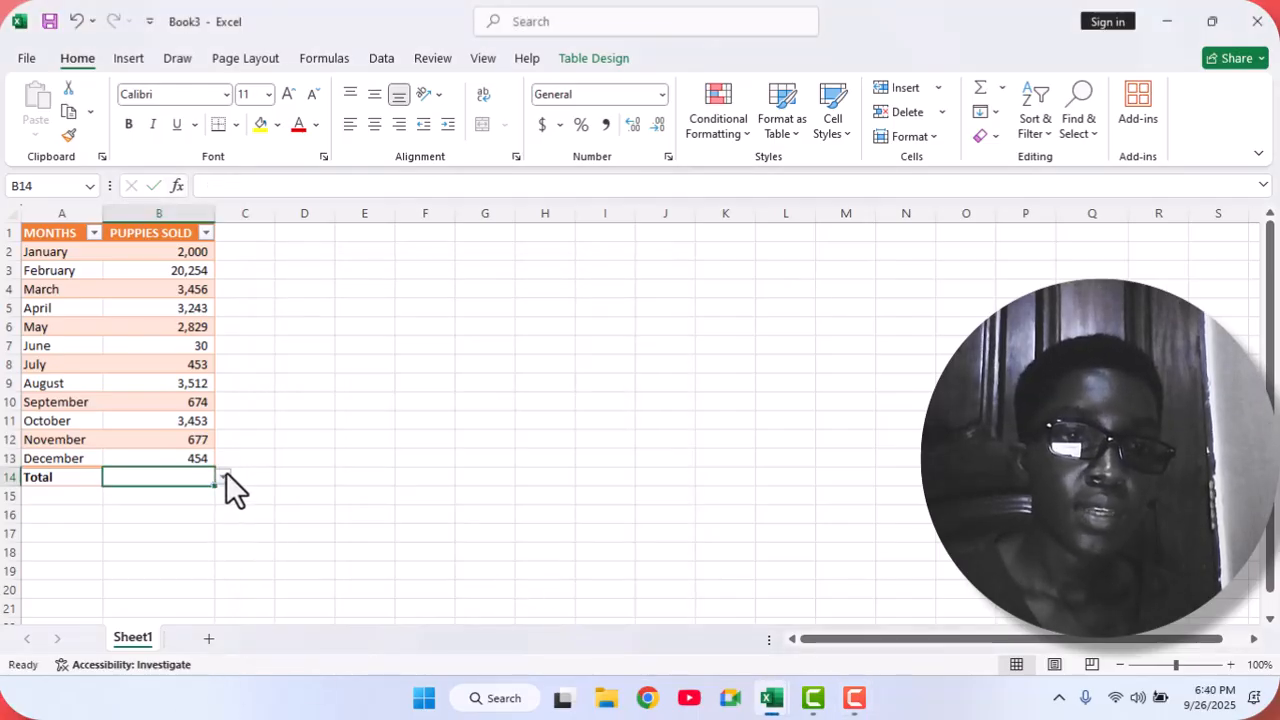
pyautogui.click(224, 476)
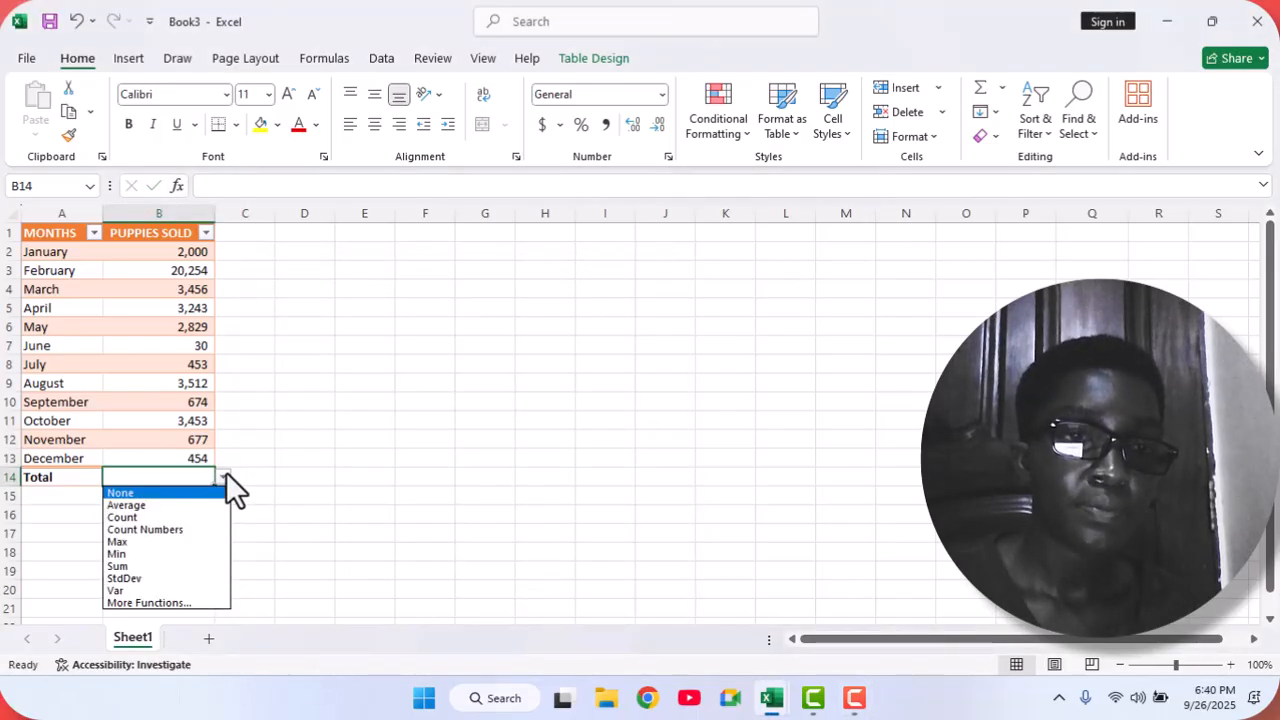
pyautogui.click(152, 566)
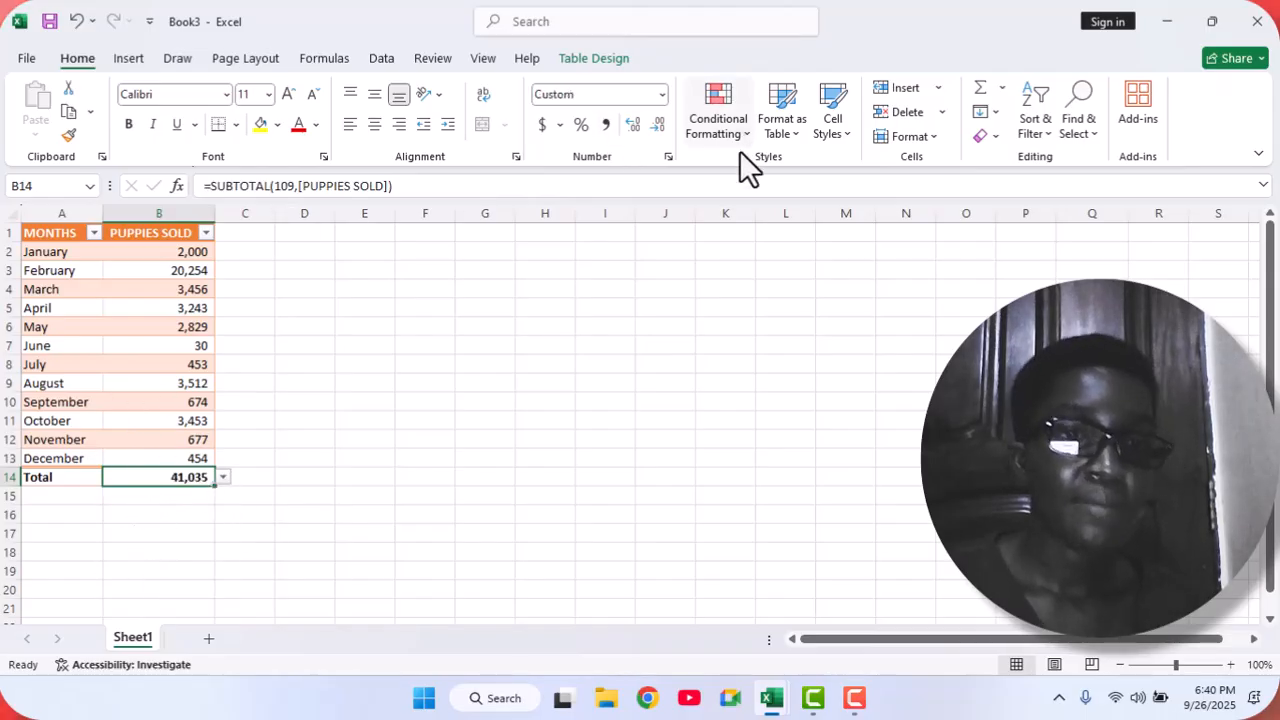
pyautogui.press('F9')
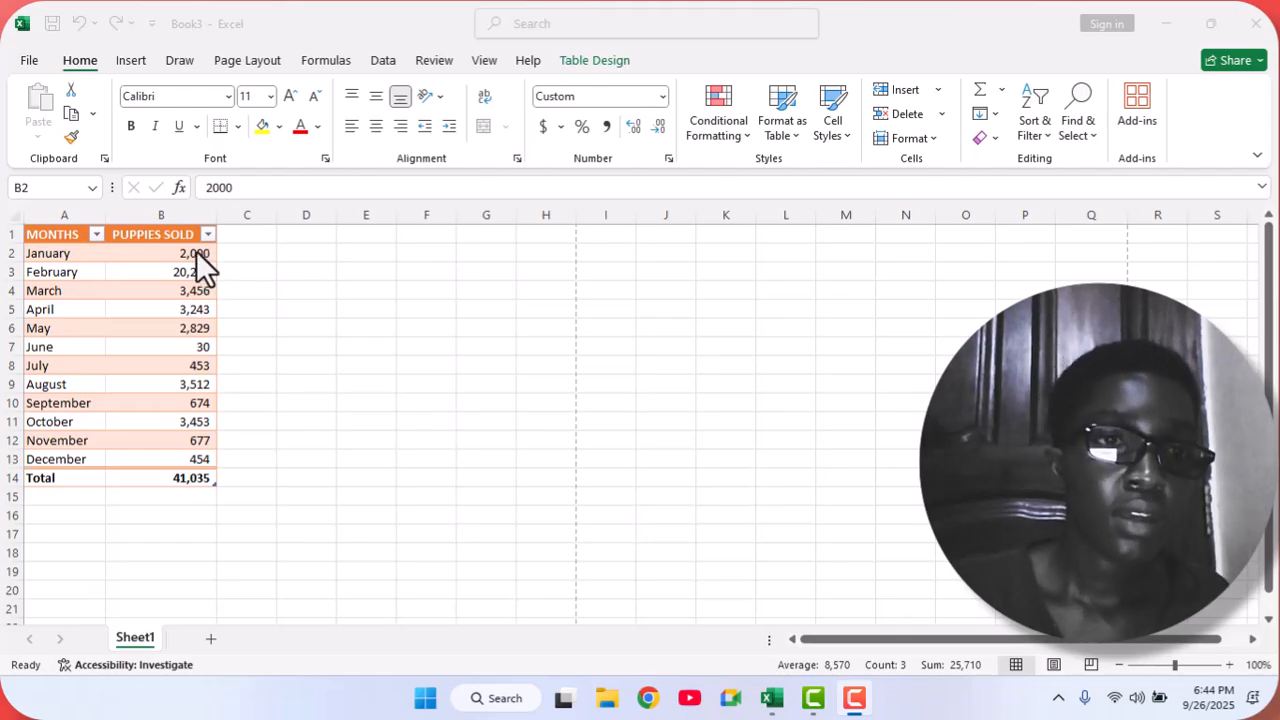
# - Select the January to March sales in B2:B4 to check their average, count and sum
pyautogui.click(287, 266)
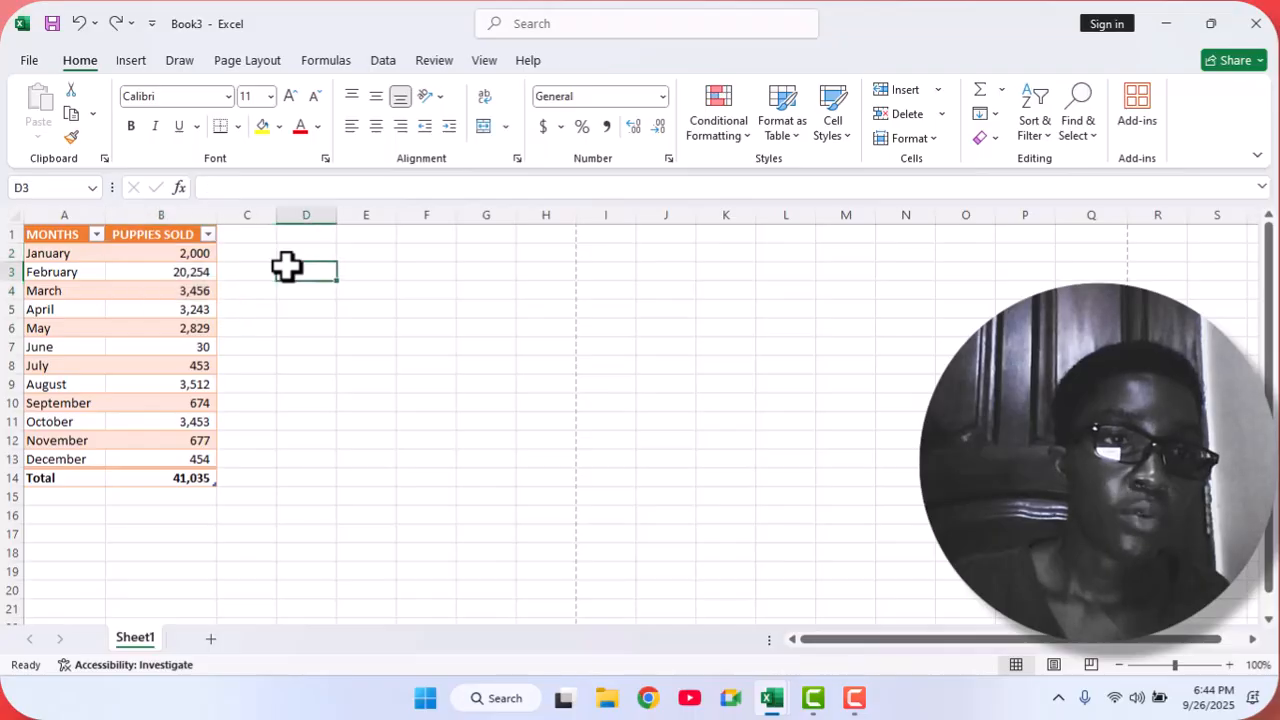
pyautogui.click(201, 250)
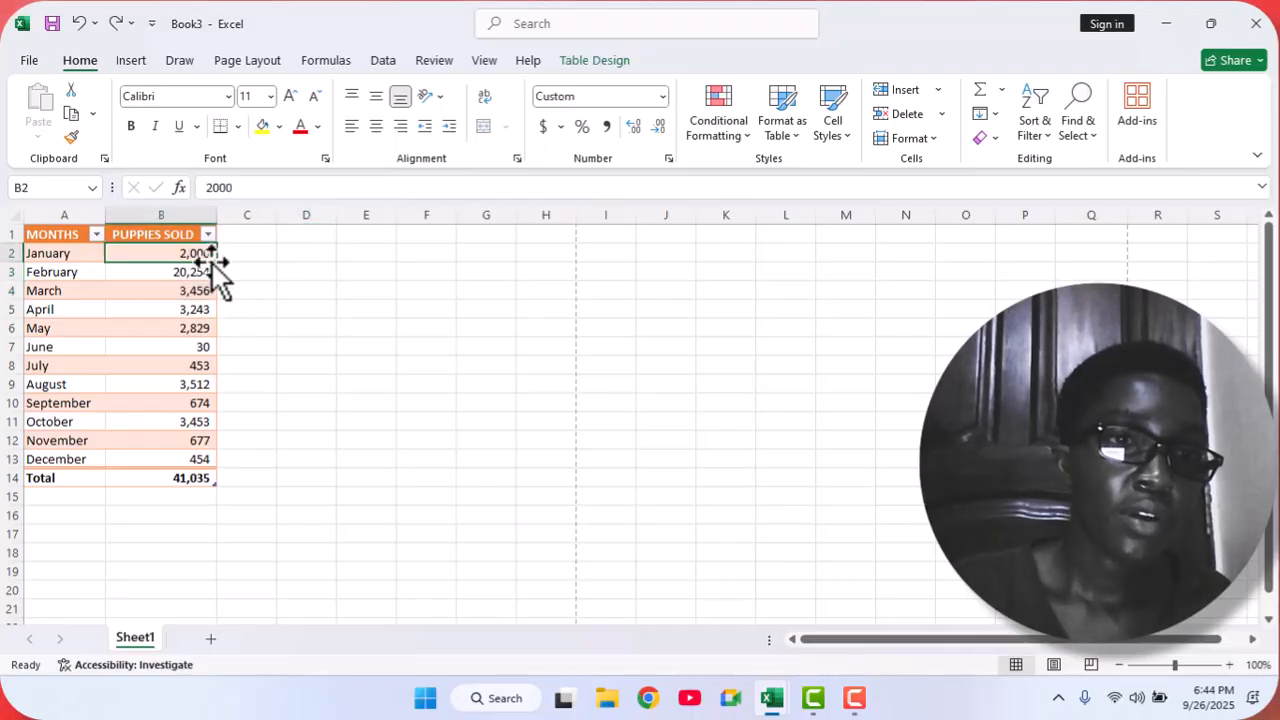
pyautogui.moveTo(209, 254); pyautogui.dragTo(211, 285)
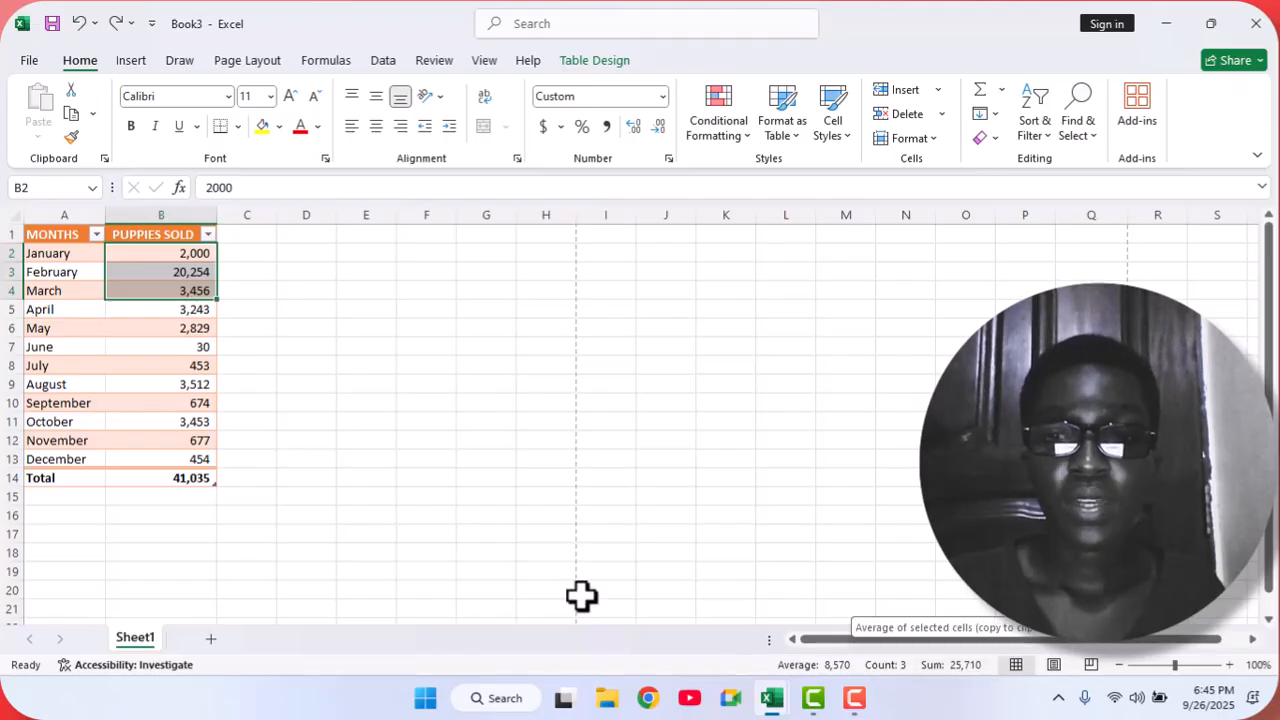
# - Fill June's puppies sold value from B7 down into July's cell B8 and clear the selection
pyautogui.click(185, 350)
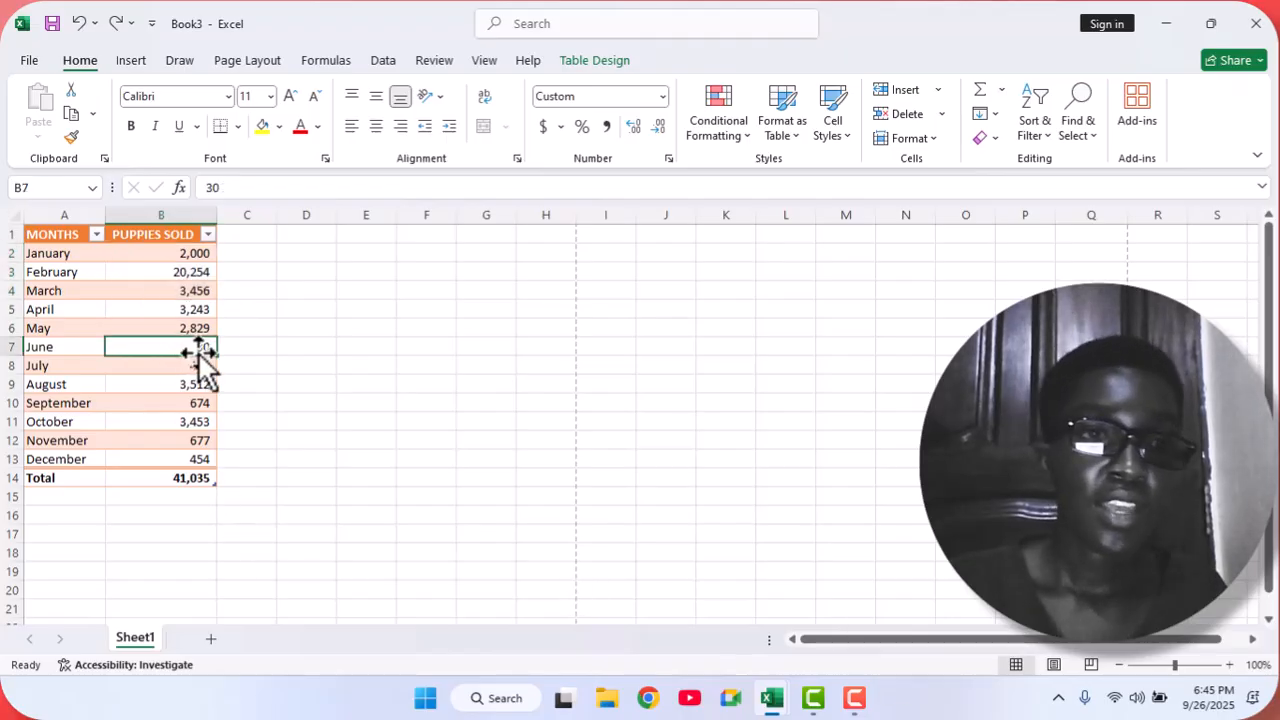
pyautogui.moveTo(217, 355); pyautogui.dragTo(217, 371)
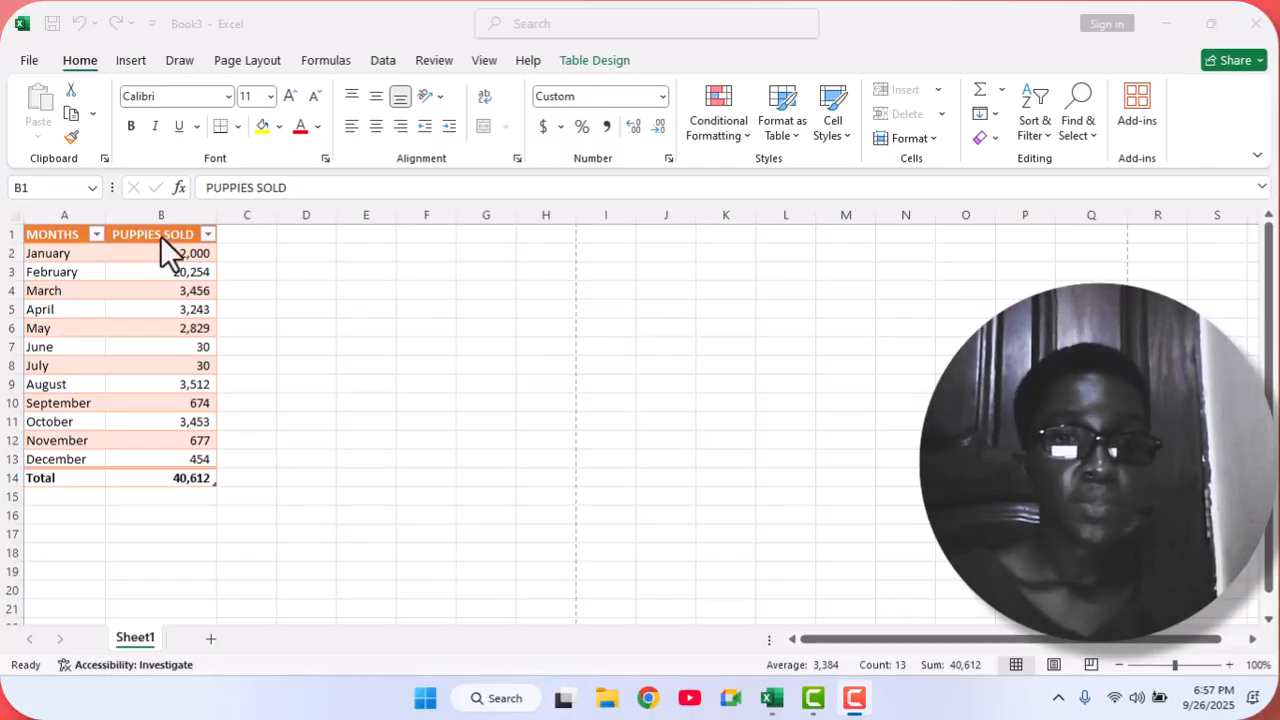
pyautogui.click(270, 253)
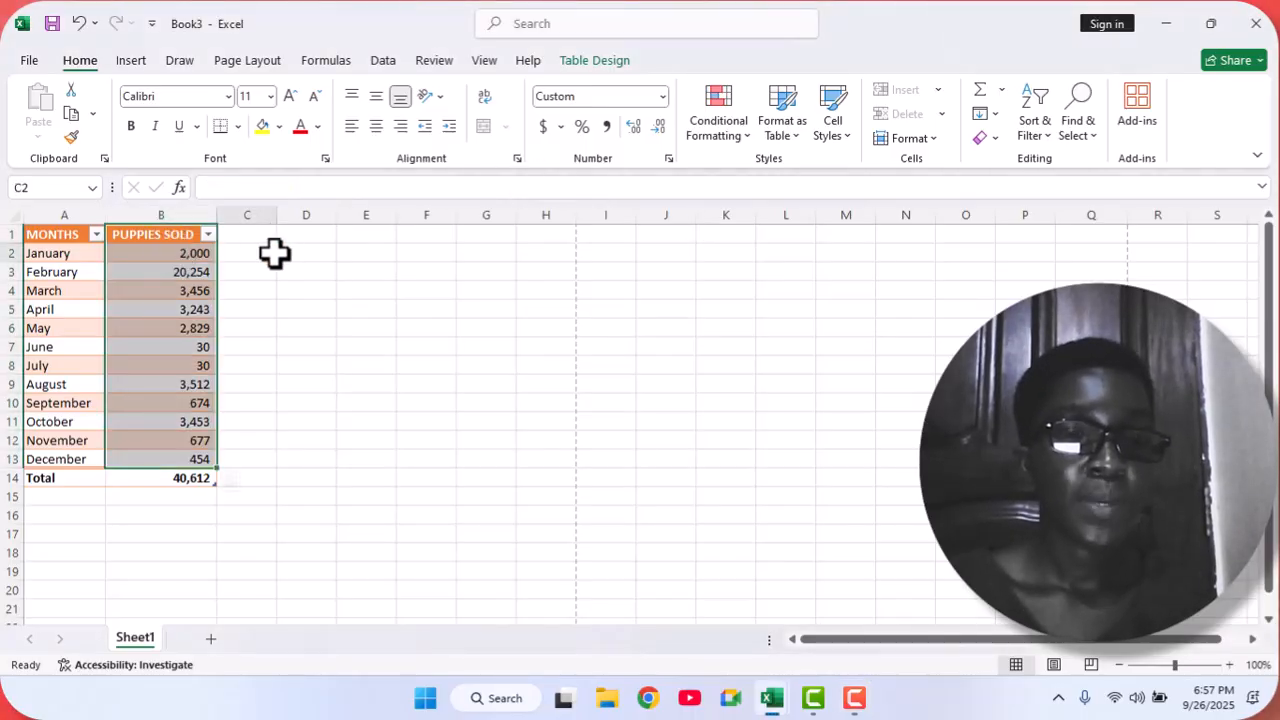
# - Apply the five colored arrows icon set as conditional formatting to the PUPPIES SOLD cells B1:B13, then select cell B3
pyautogui.click(186, 234)
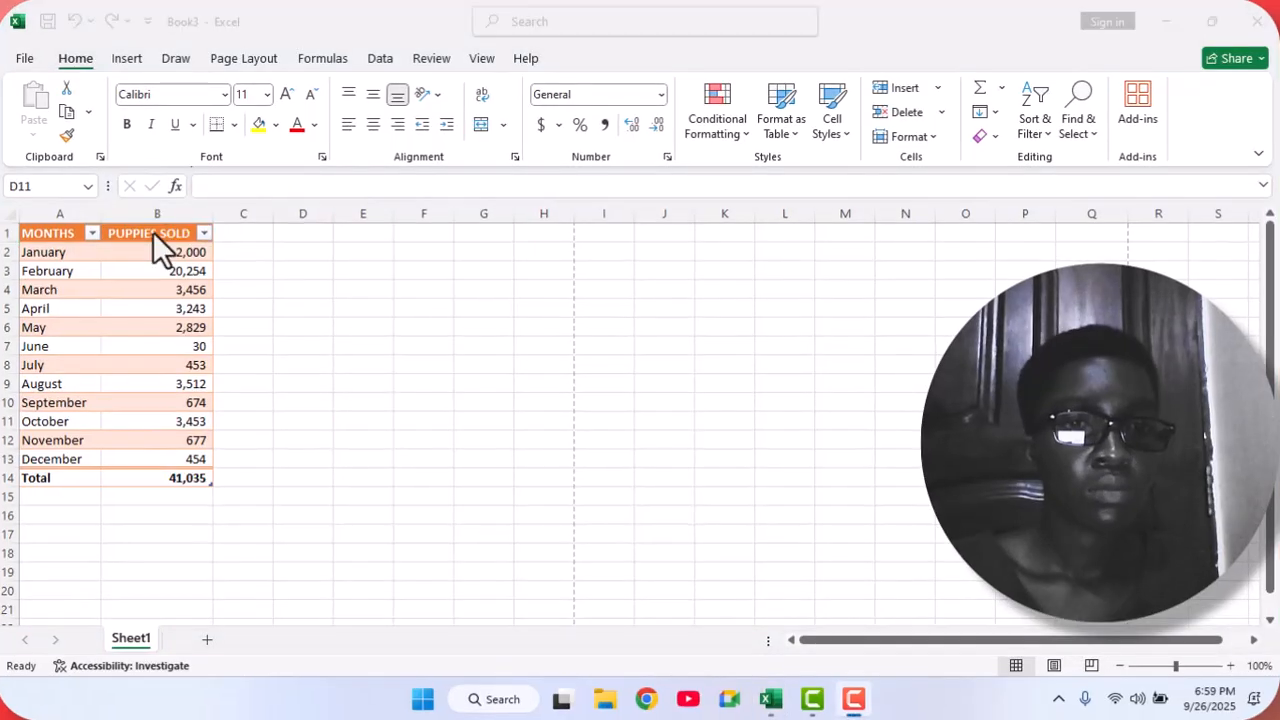
pyautogui.moveTo(155, 232); pyautogui.dragTo(194, 466)
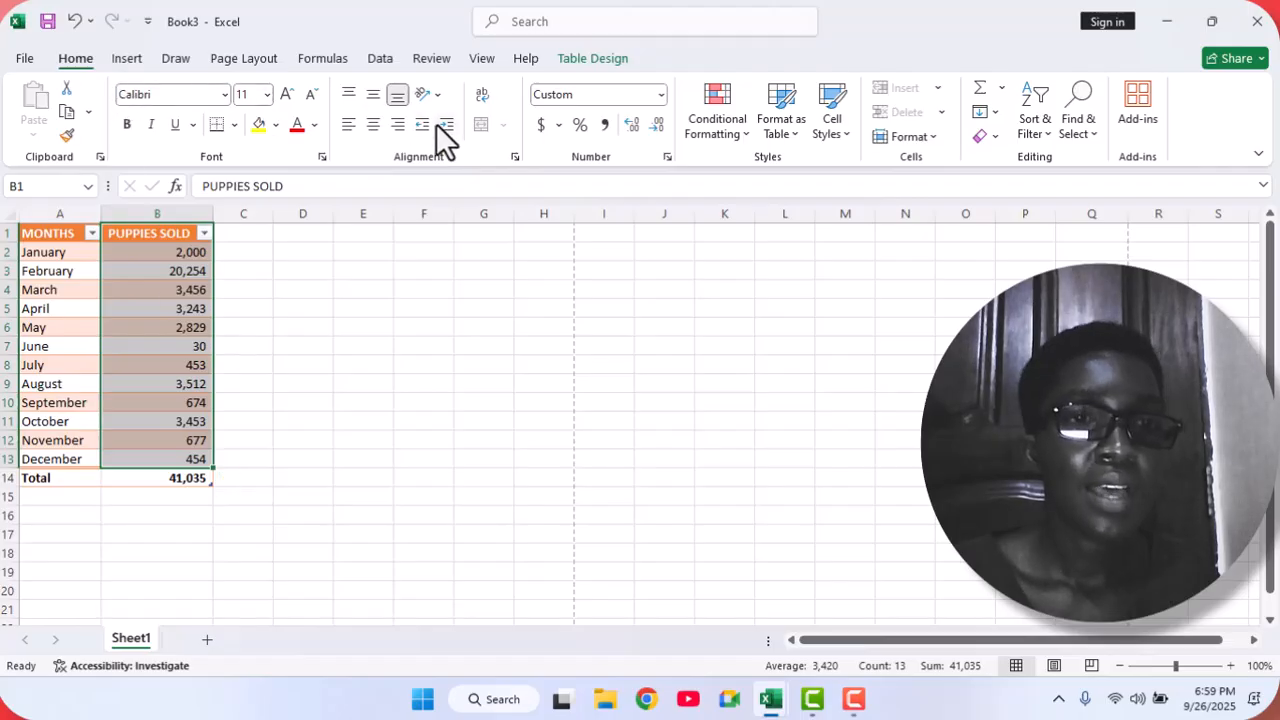
pyautogui.click(745, 130)
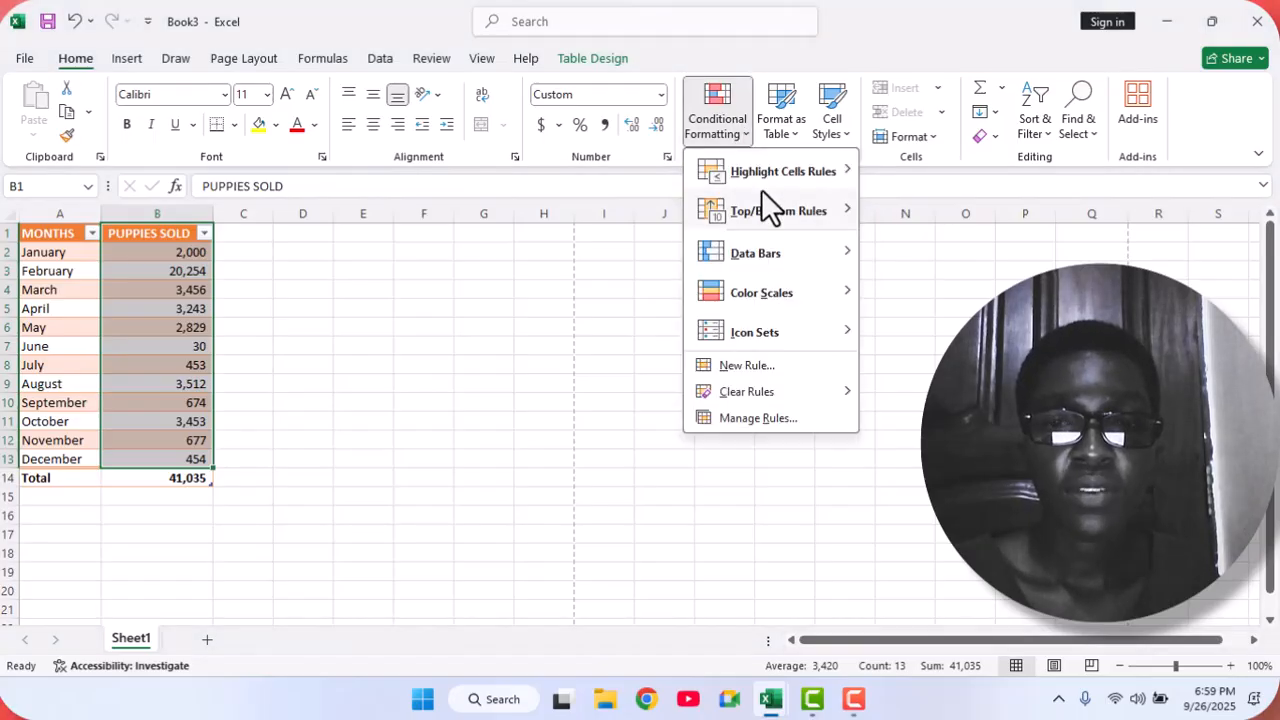
pyautogui.moveTo(758, 169)
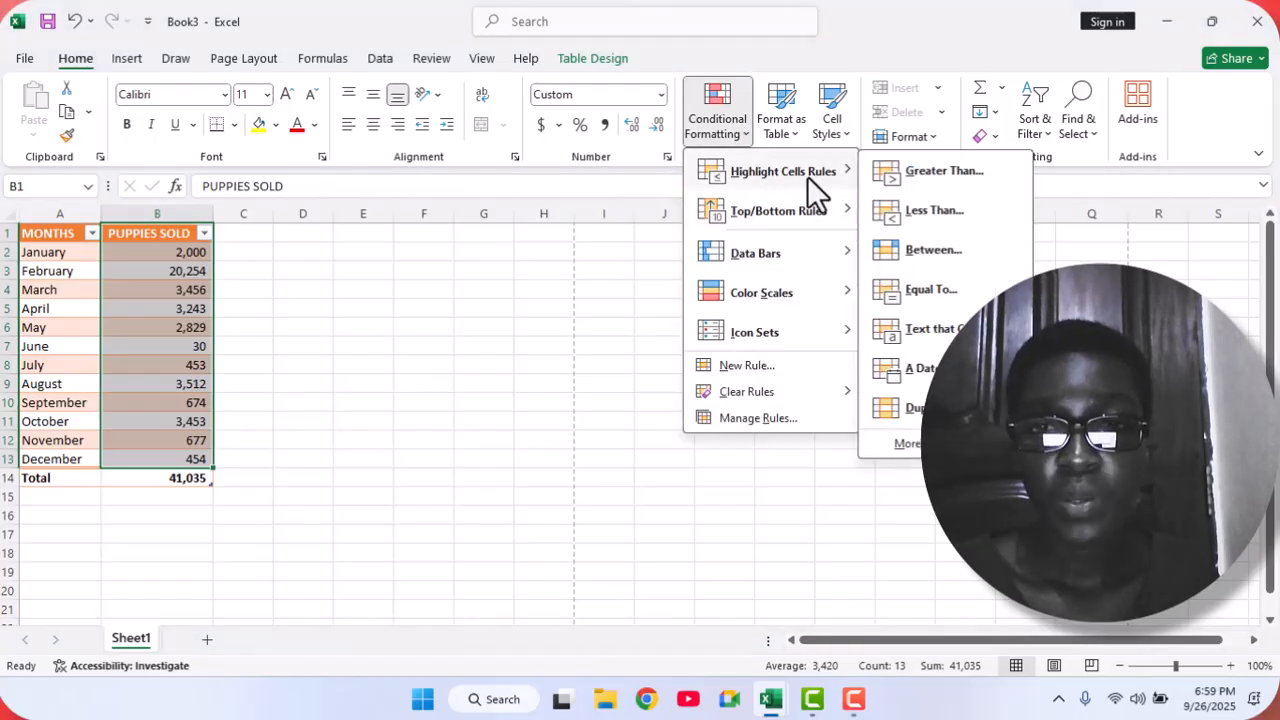
pyautogui.moveTo(760, 258)
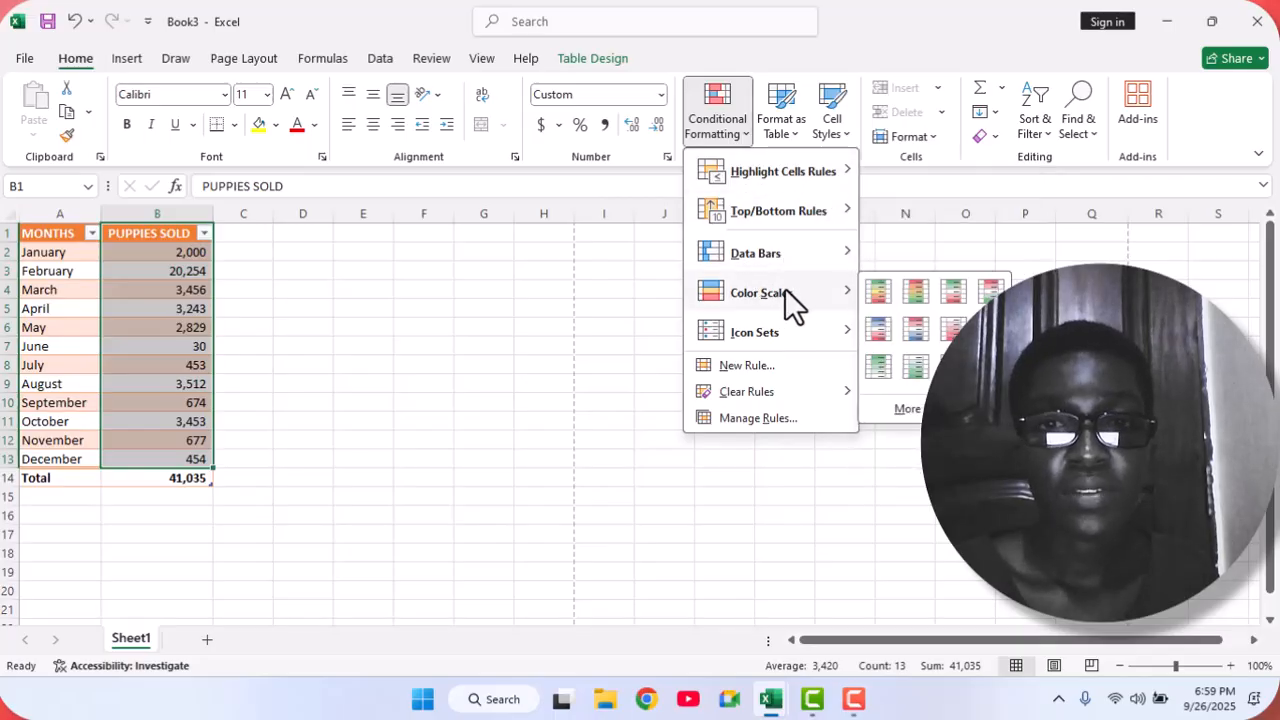
pyautogui.moveTo(794, 328)
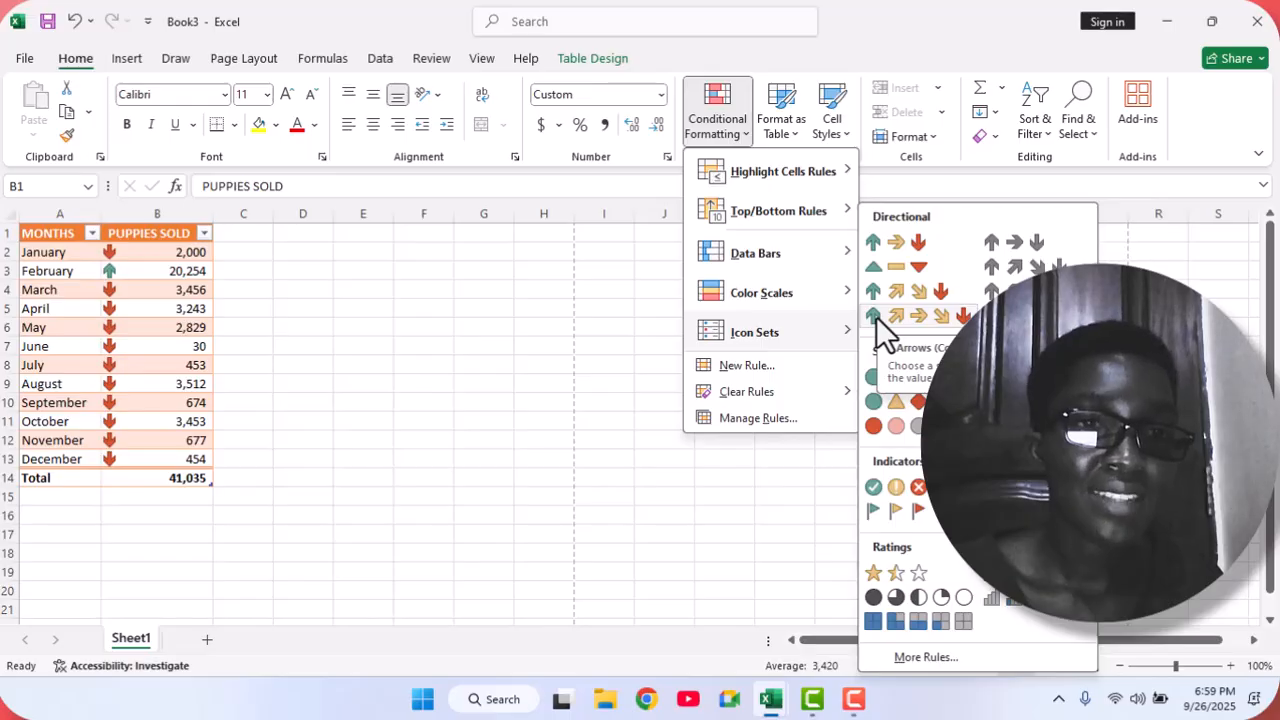
pyautogui.press('Escape')
pyautogui.press('Escape')
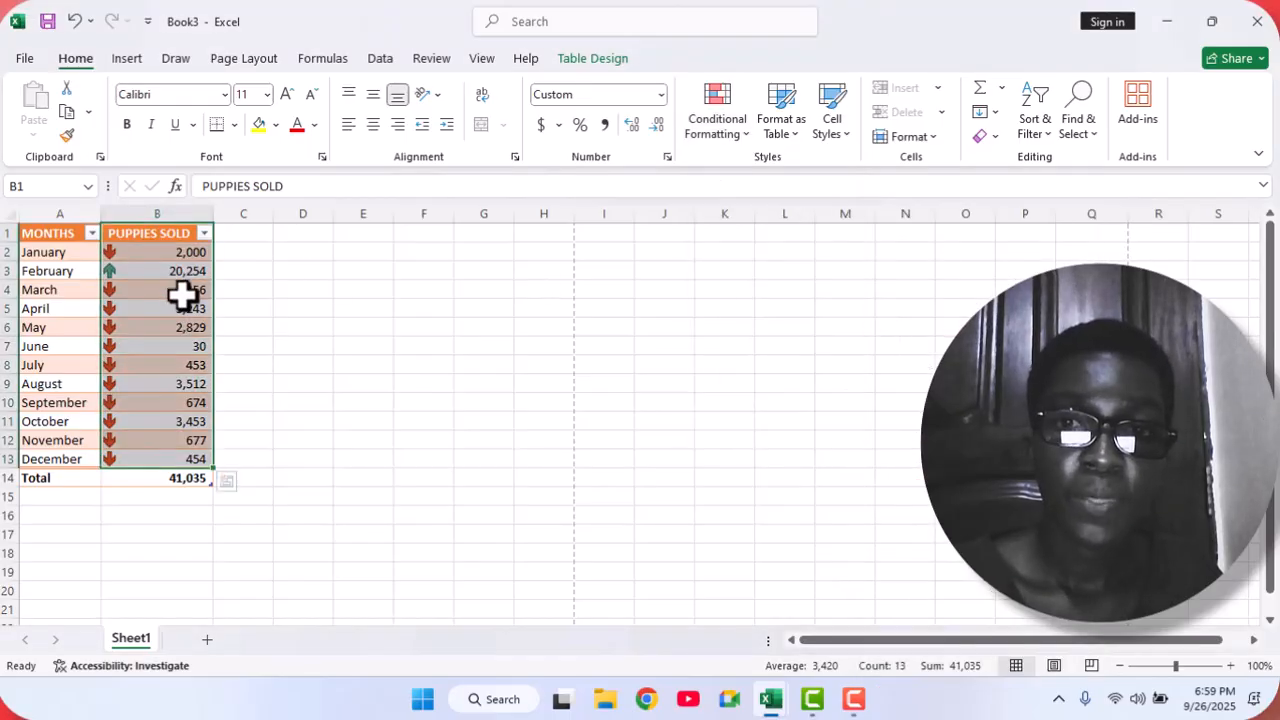
pyautogui.click(181, 292)
pyautogui.click(134, 270)
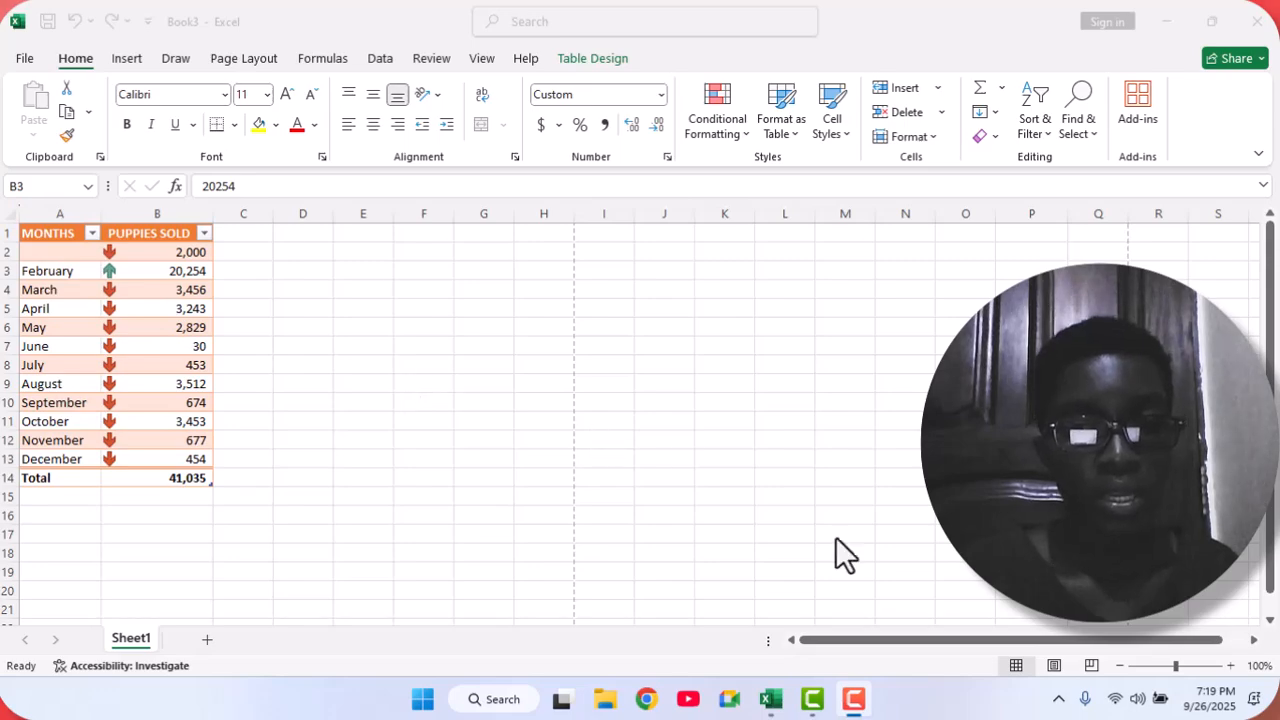
pyautogui.click(1140, 698)
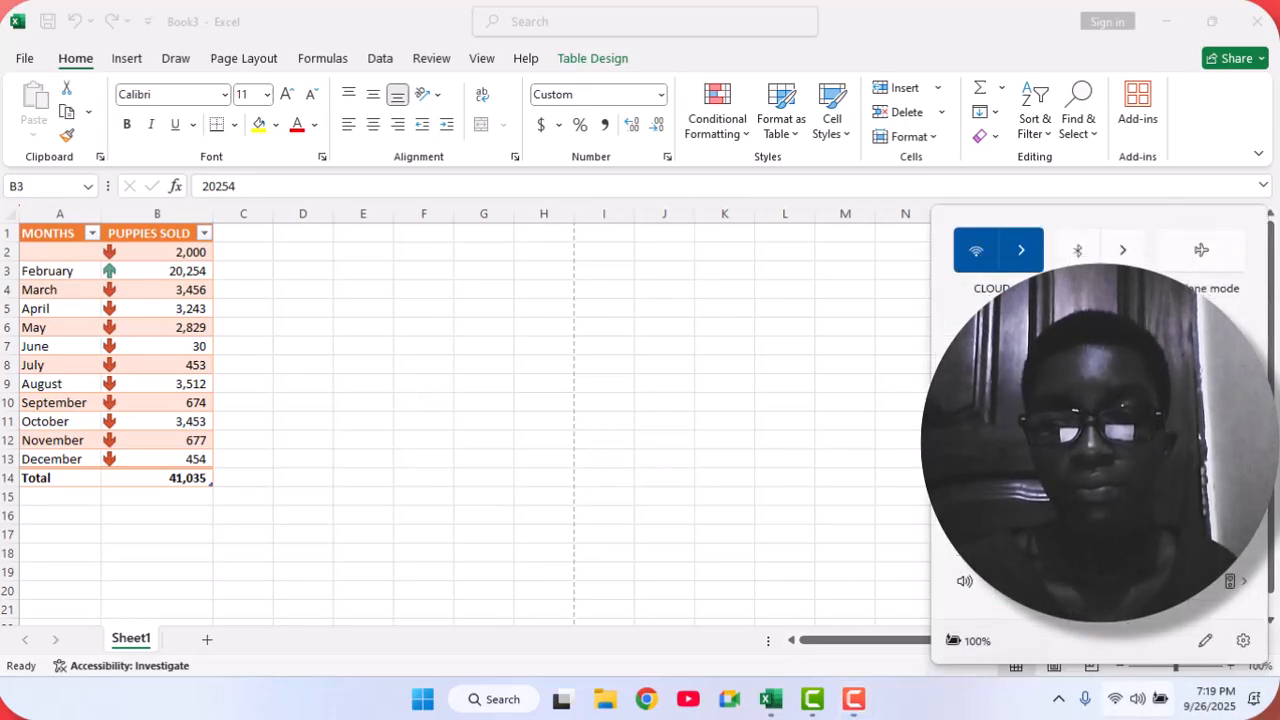
pyautogui.click(22, 50)
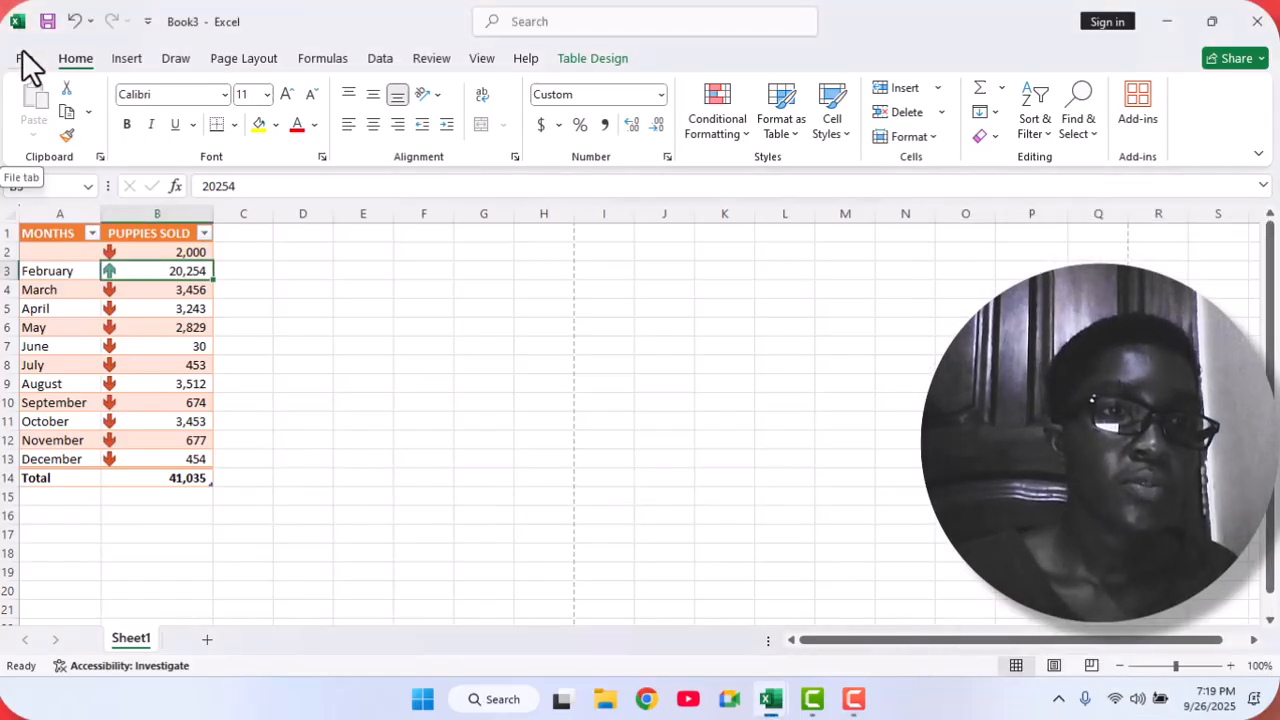
# - Save the workbook to this PC's Desktop as an Excel Workbook named EXCEL 12 and close it
pyautogui.click(22, 56)
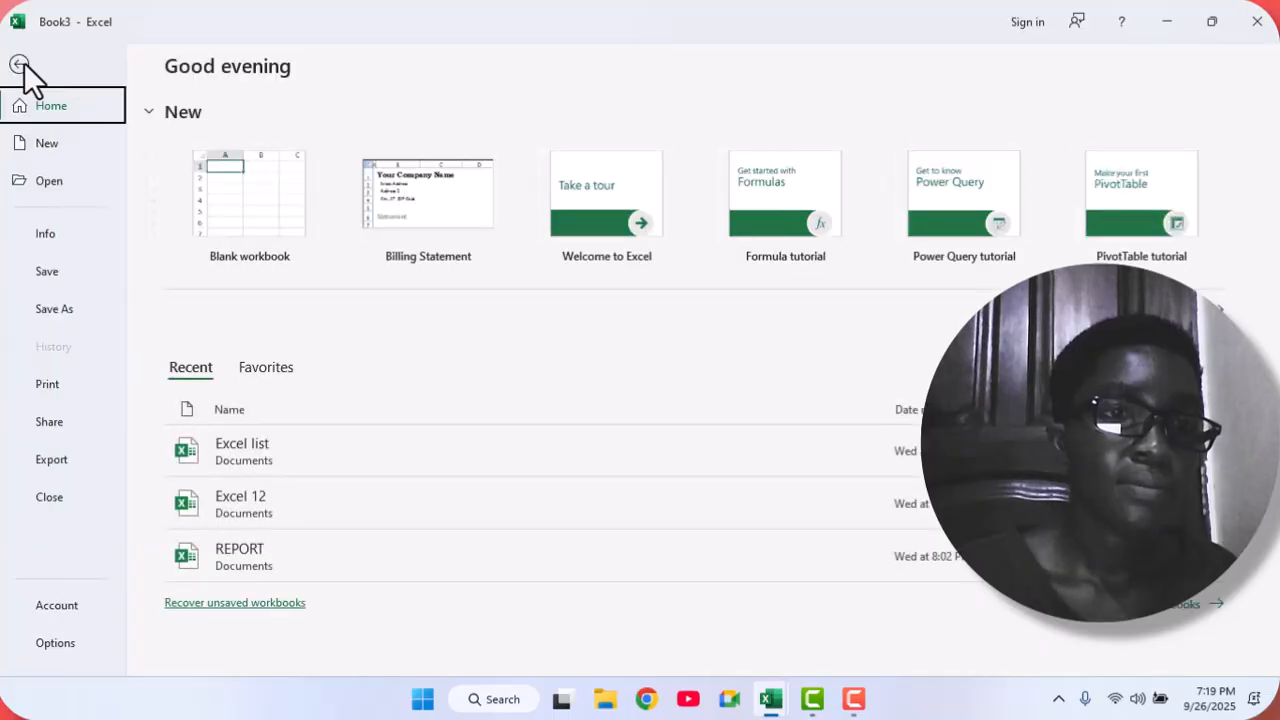
pyautogui.click(69, 312)
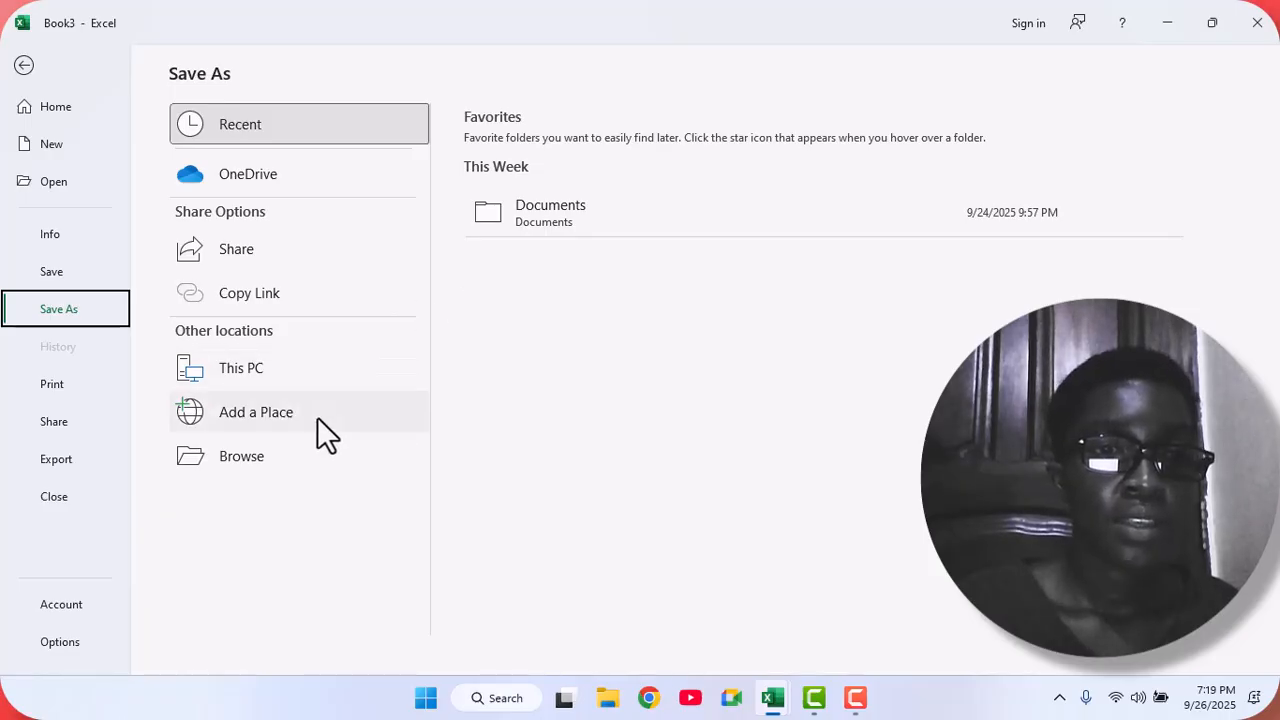
pyautogui.click(319, 375)
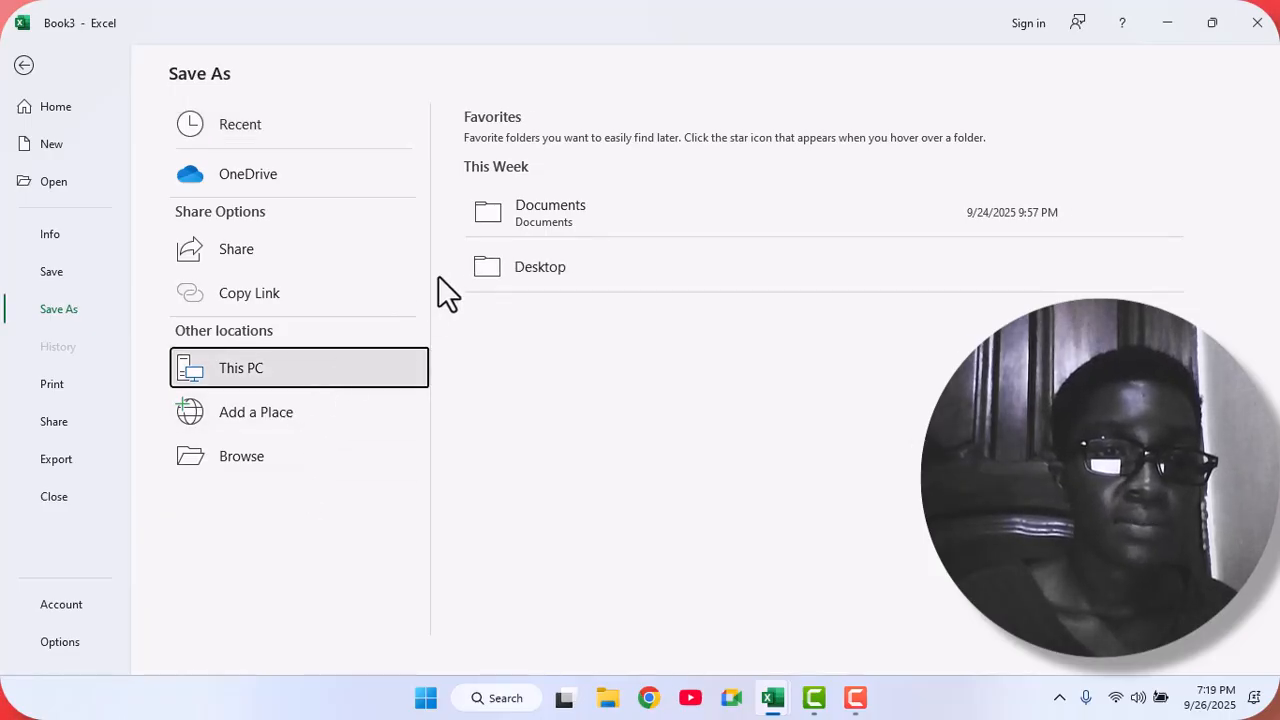
pyautogui.click(490, 272)
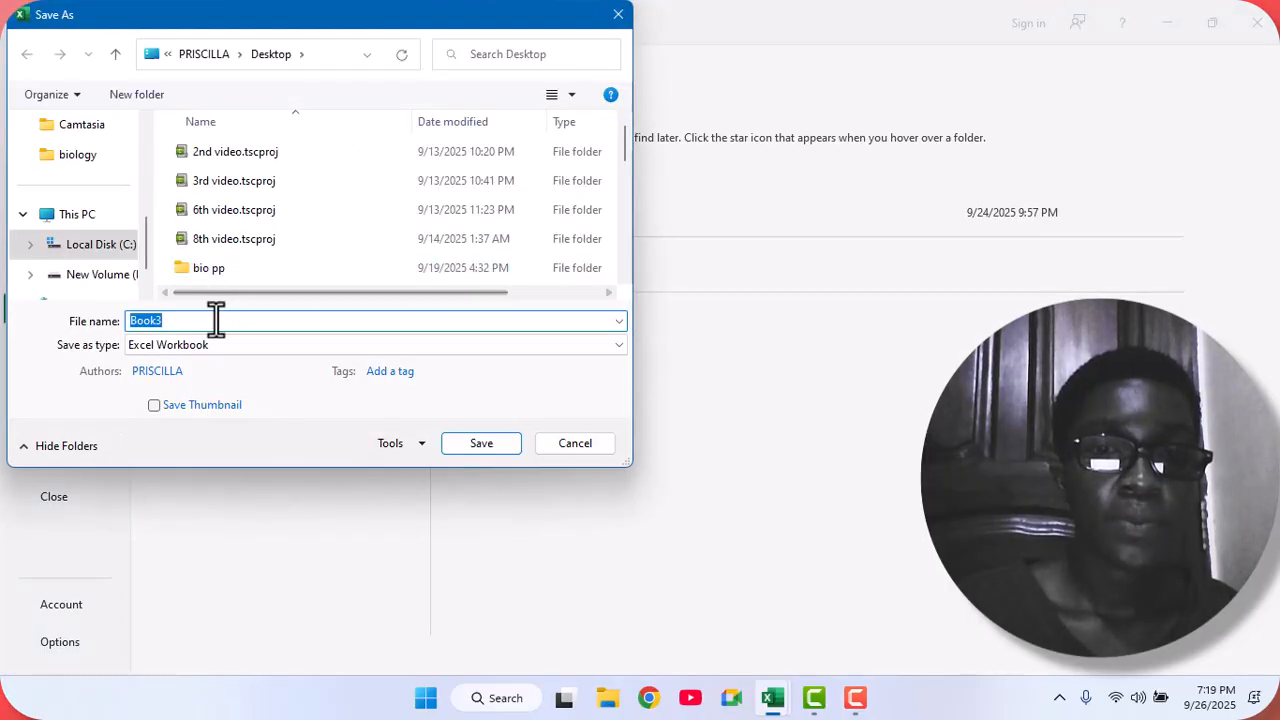
pyautogui.press('BackSpace')
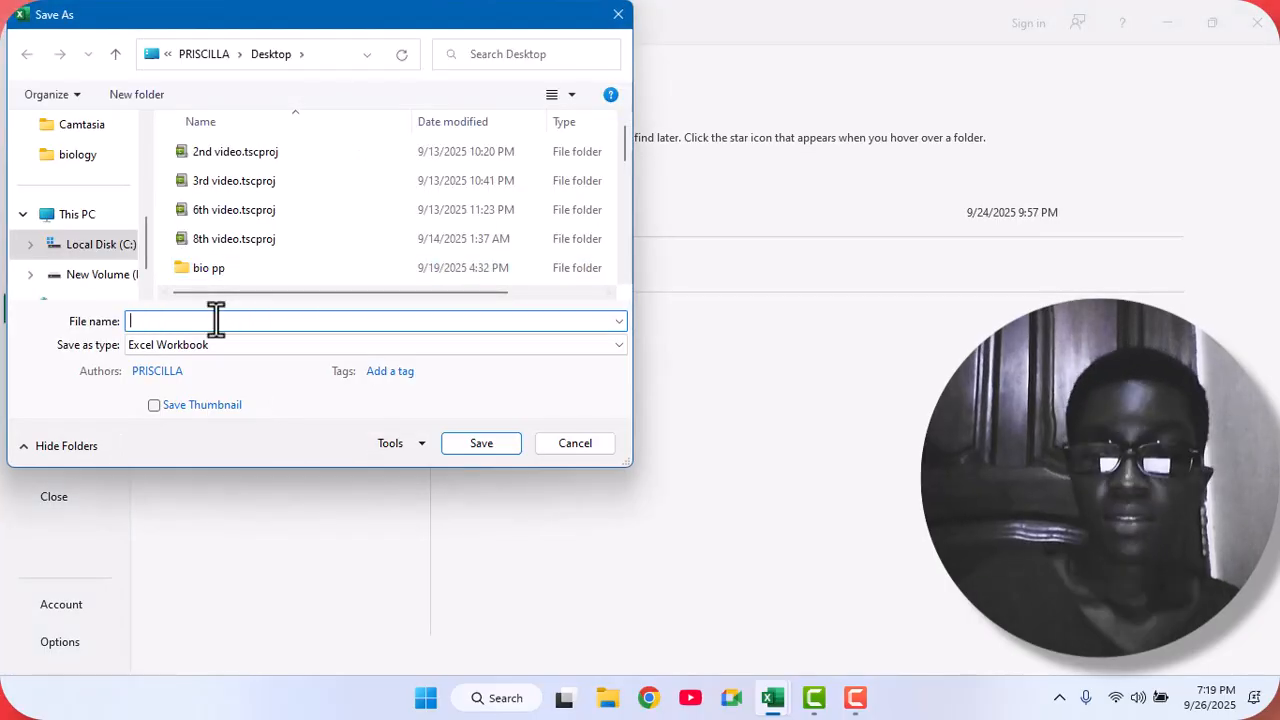
pyautogui.write('E')
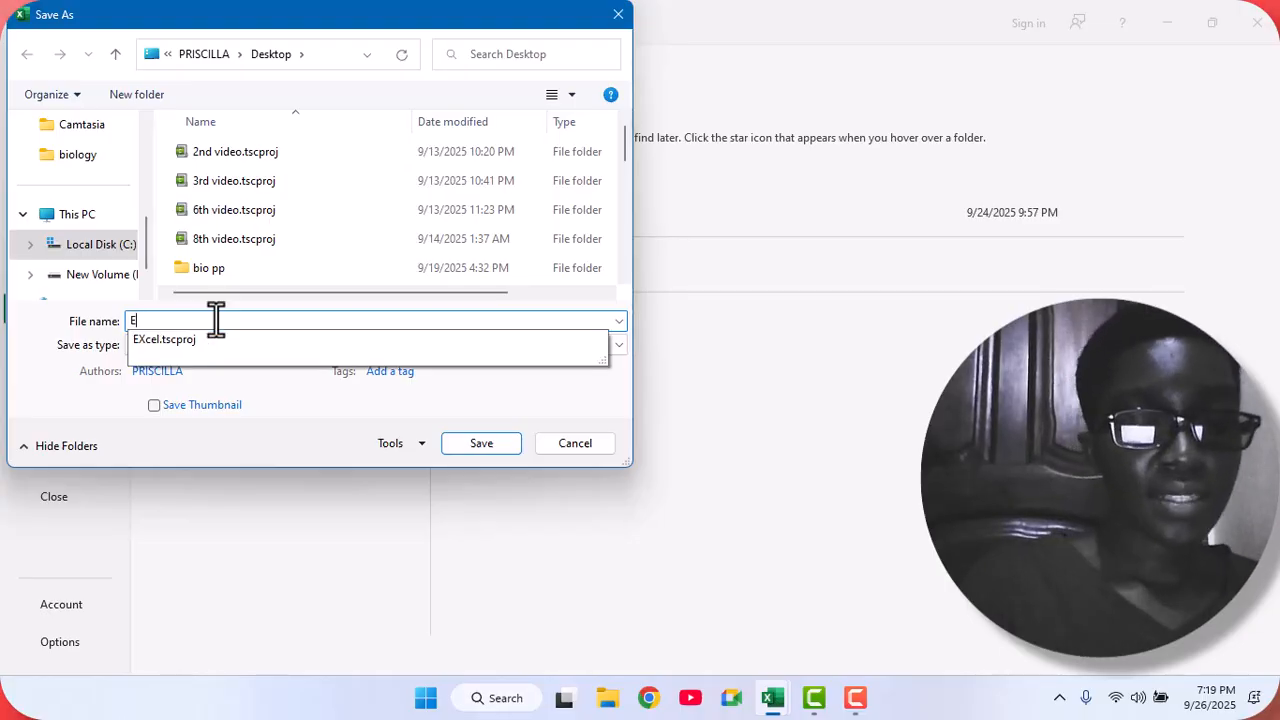
pyautogui.write('XCEL ')
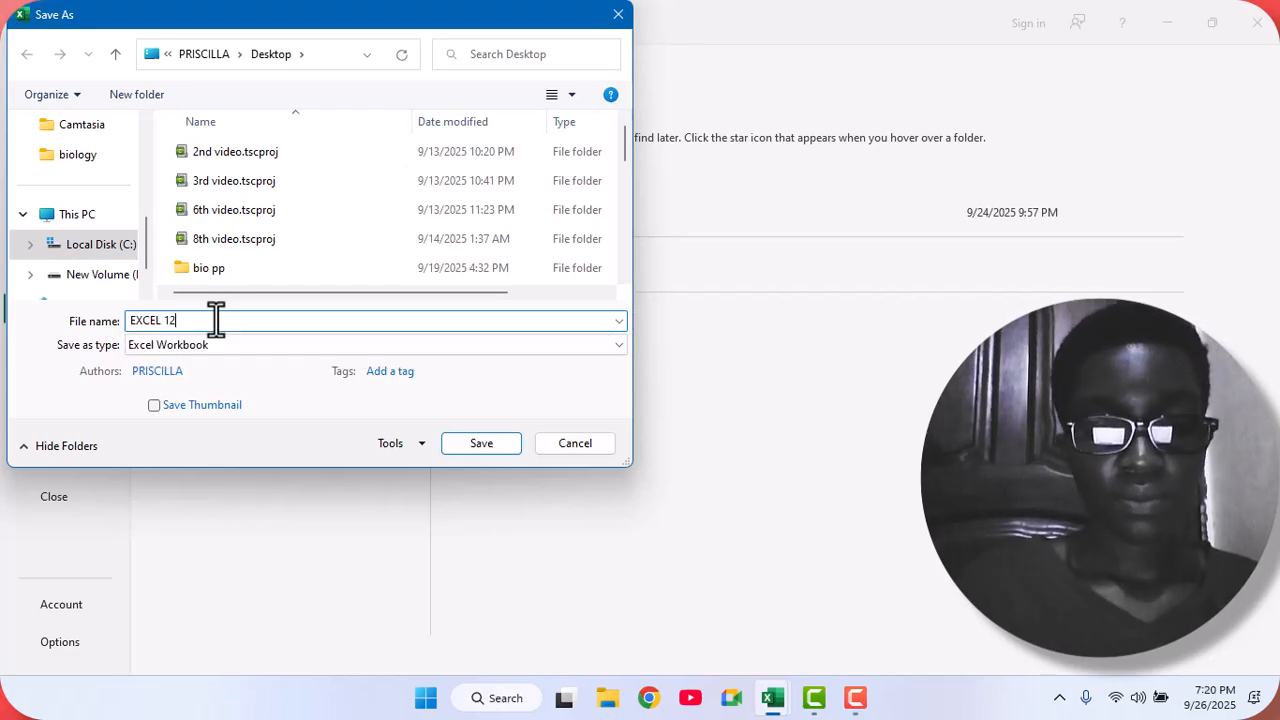
pyautogui.write('12')
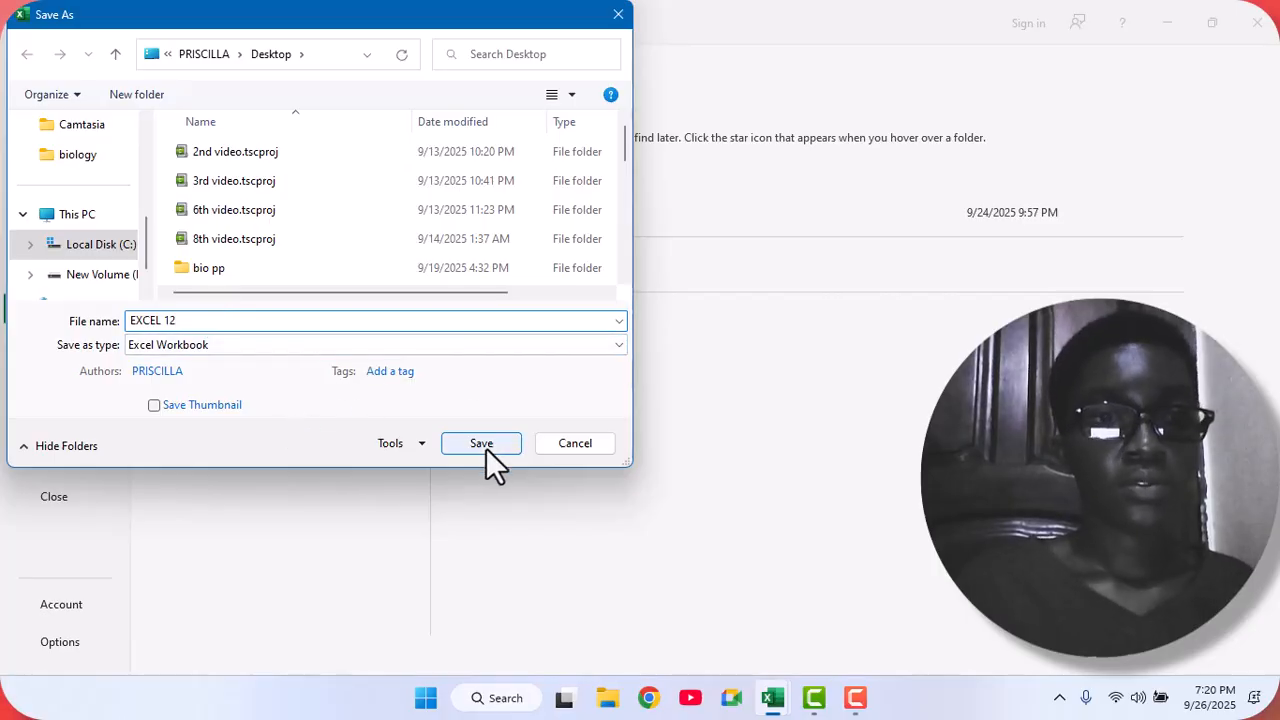
pyautogui.click(486, 448)
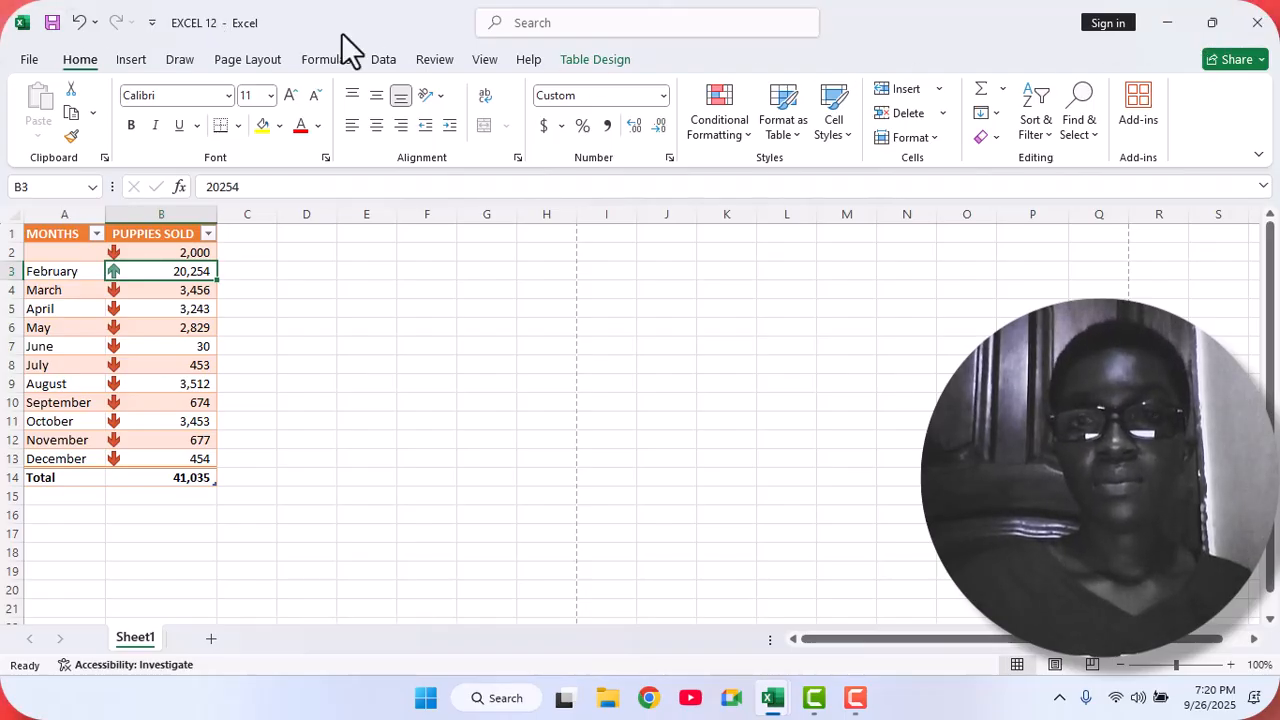
pyautogui.click(1257, 22)
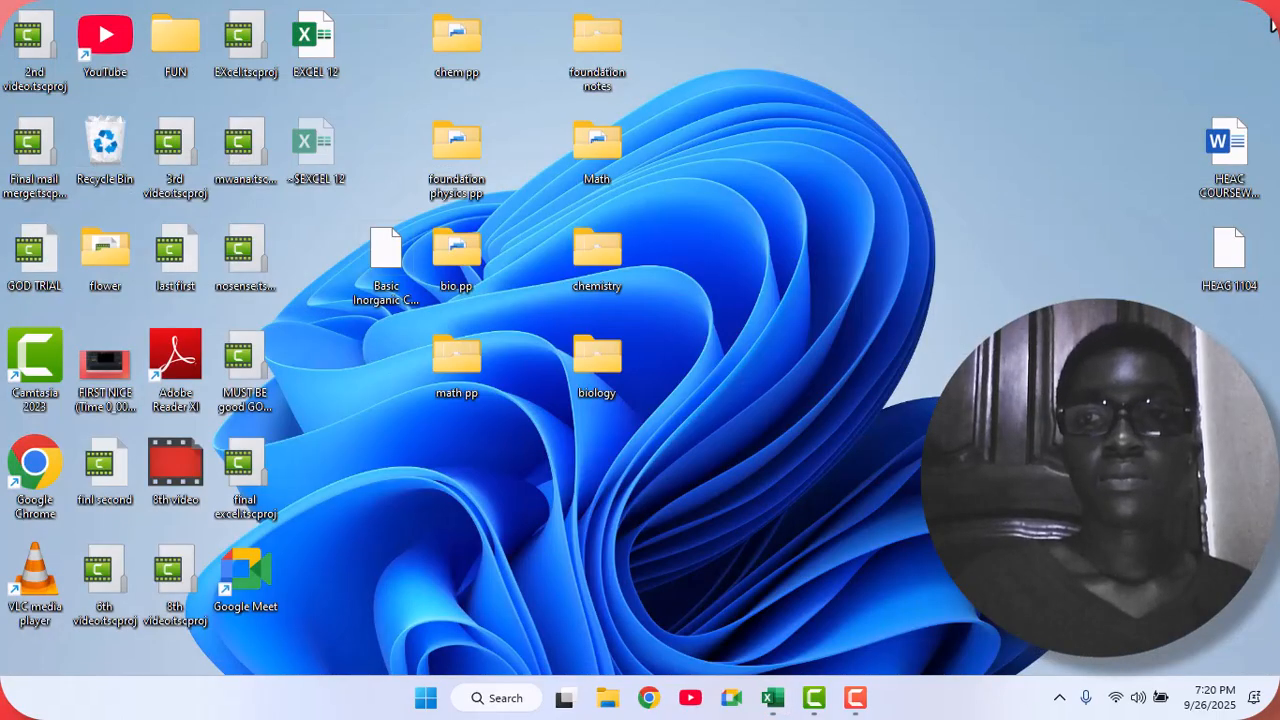